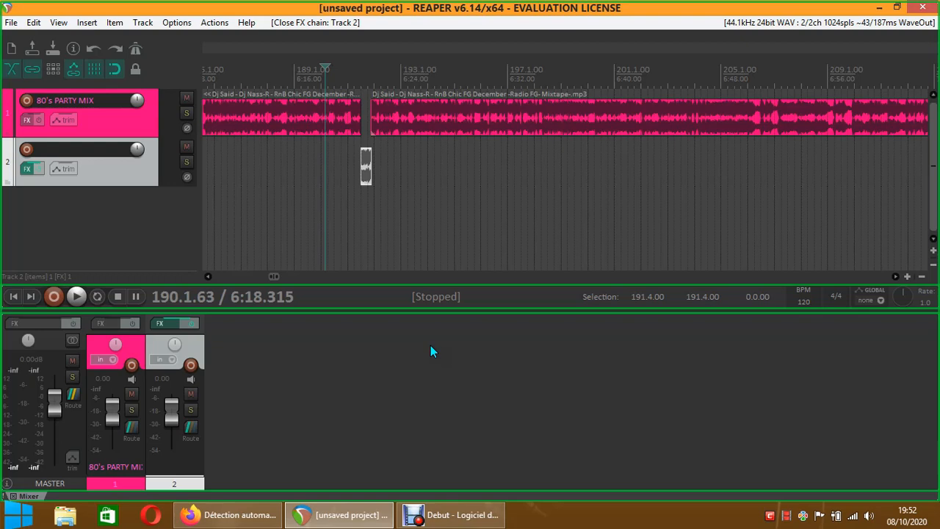
- Switch to Firefox and read the REAPER forum thread about automatic tempo detection, from the opening question through the replies
click(228, 514)
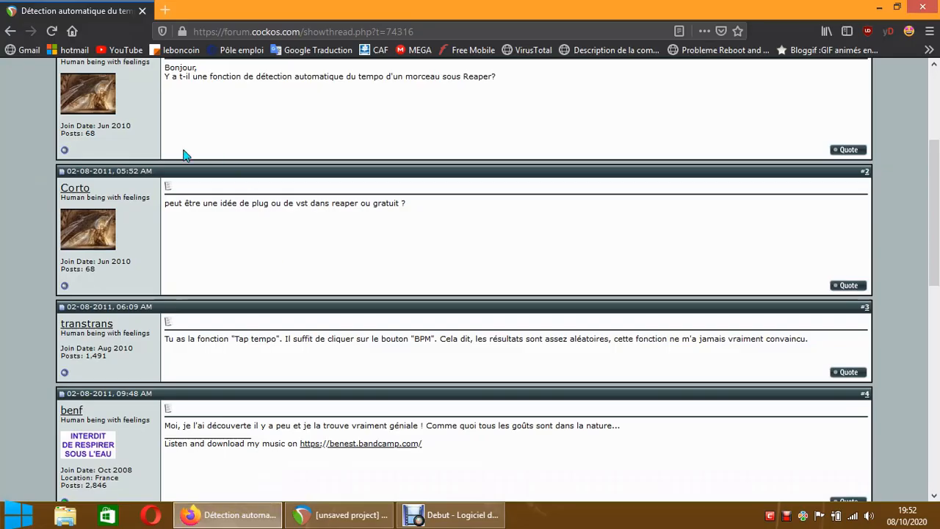
scroll(173, 156, up, 3)
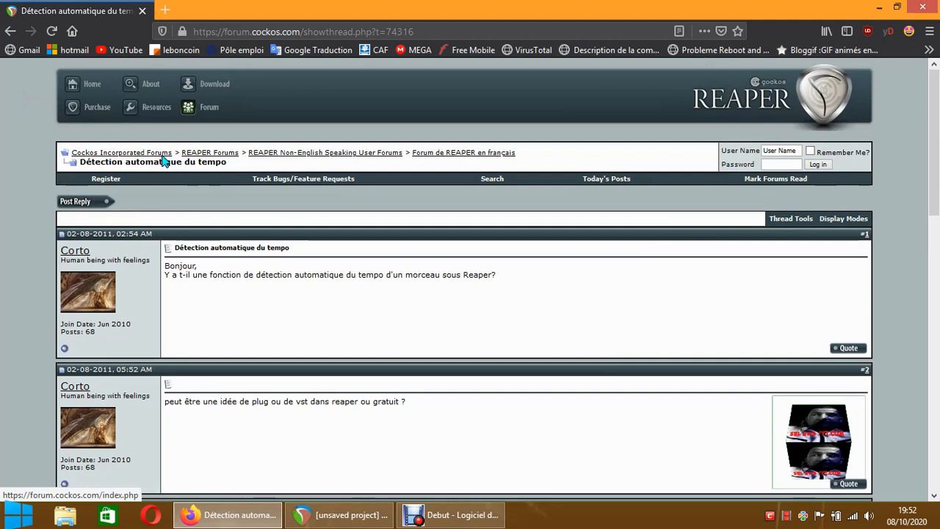
double_click(121, 324)
click(226, 323)
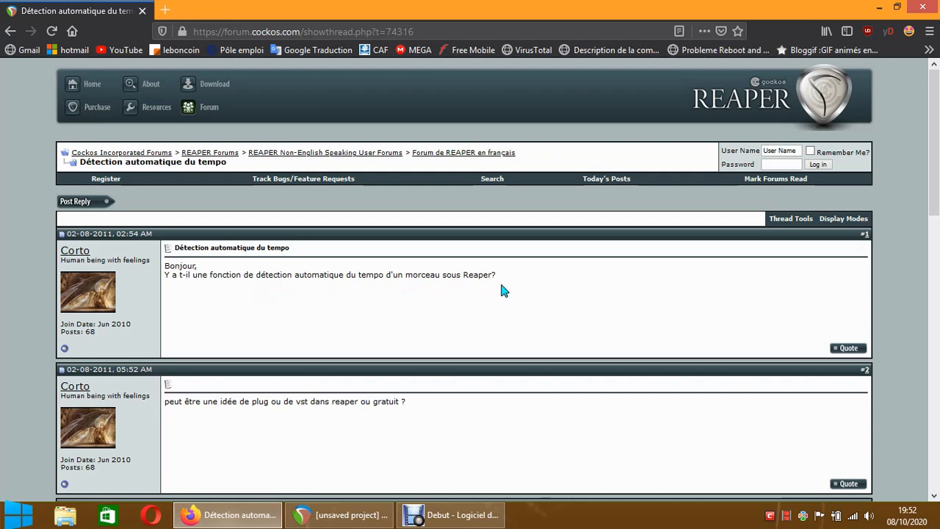
scroll(513, 291, down, 1)
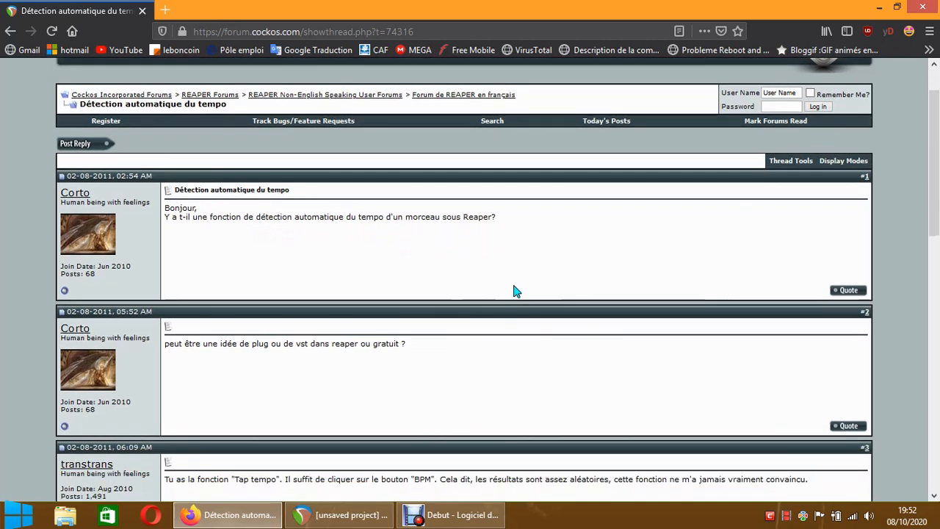
scroll(514, 291, down, 3)
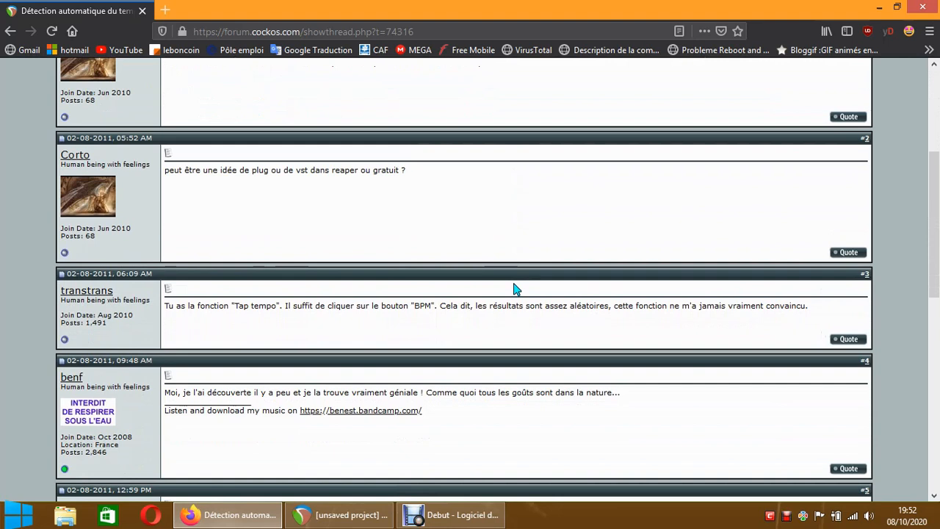
- Switch back to REAPER and use the tap tempo function to set the project BPM
click(359, 517)
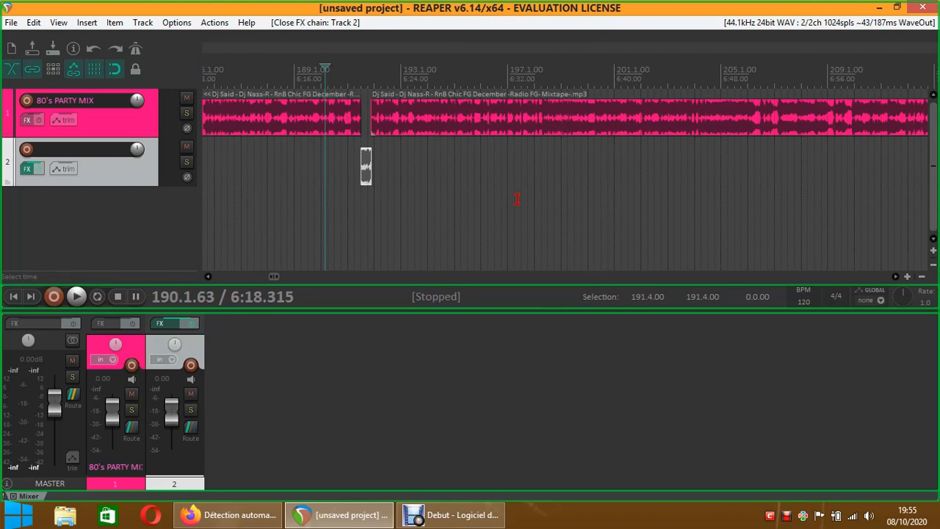
click(116, 119)
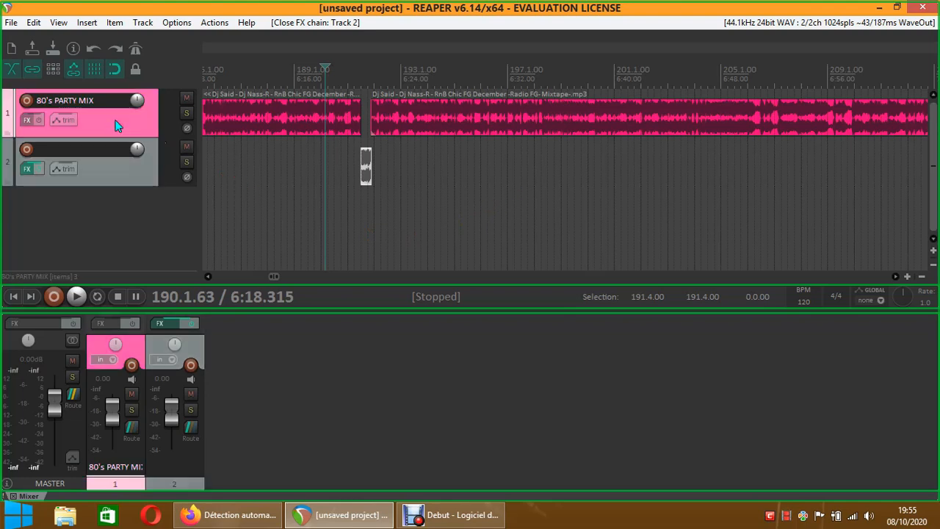
click(115, 169)
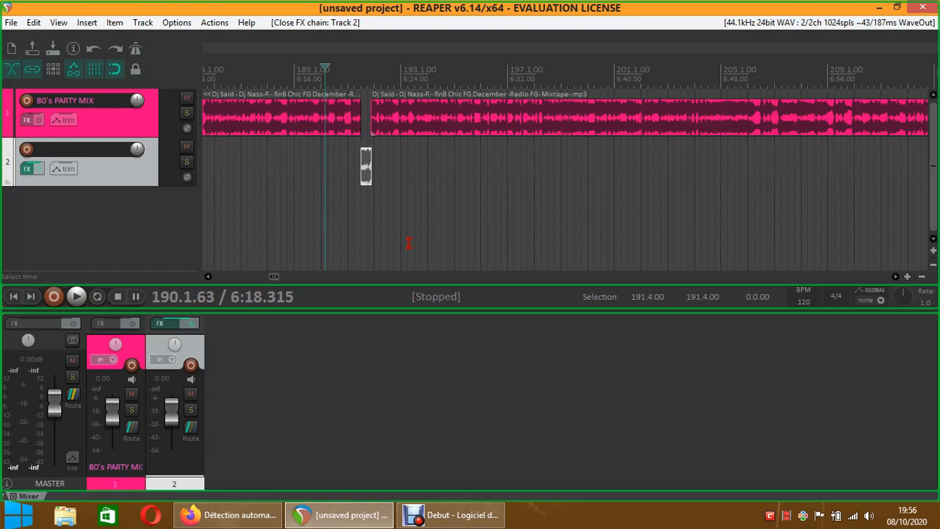
click(807, 302)
click(407, 378)
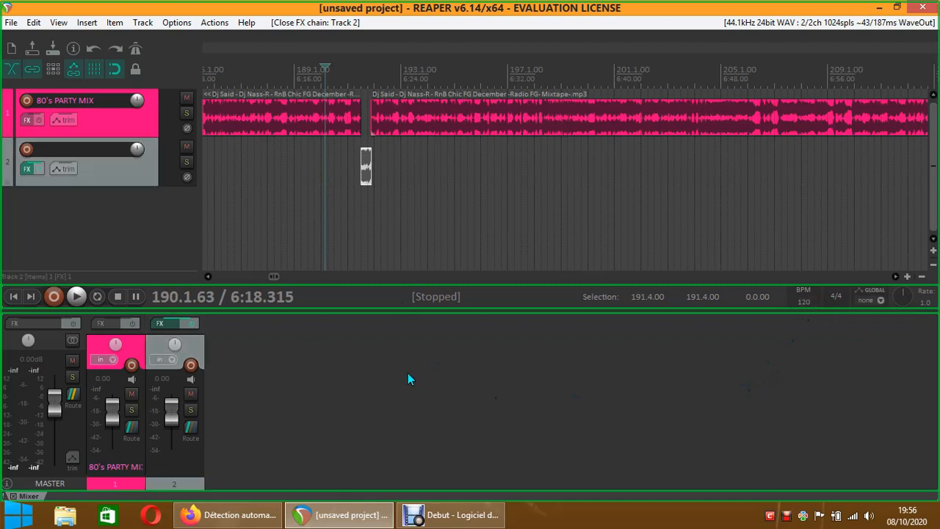
click(804, 293)
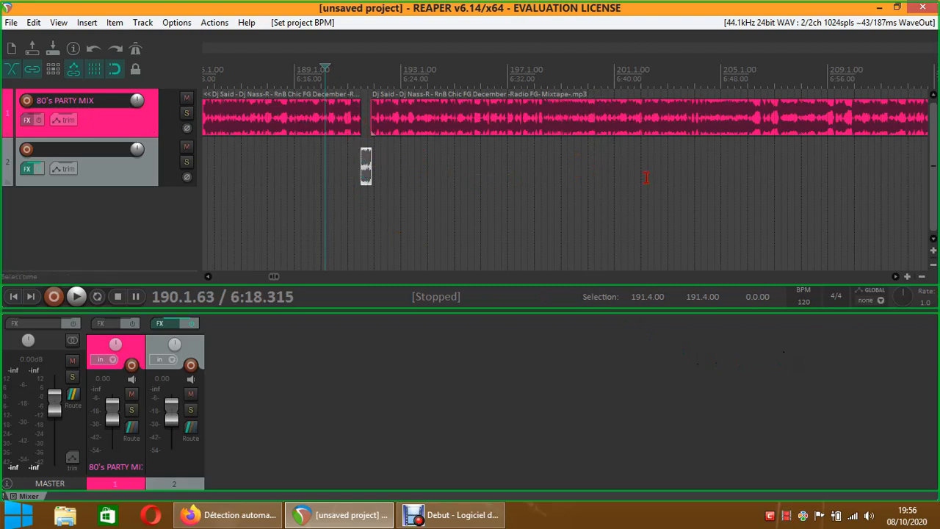
drag(615, 147, 635, 123)
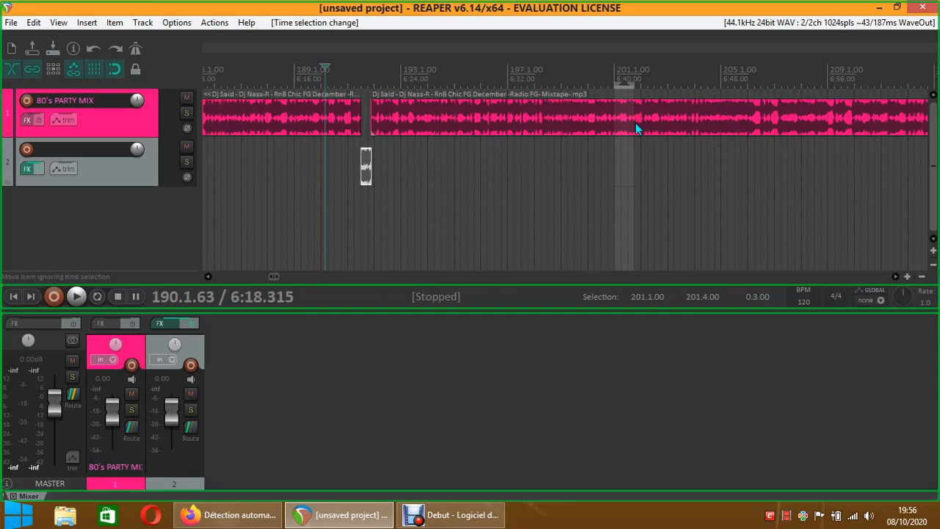
right_click(624, 119)
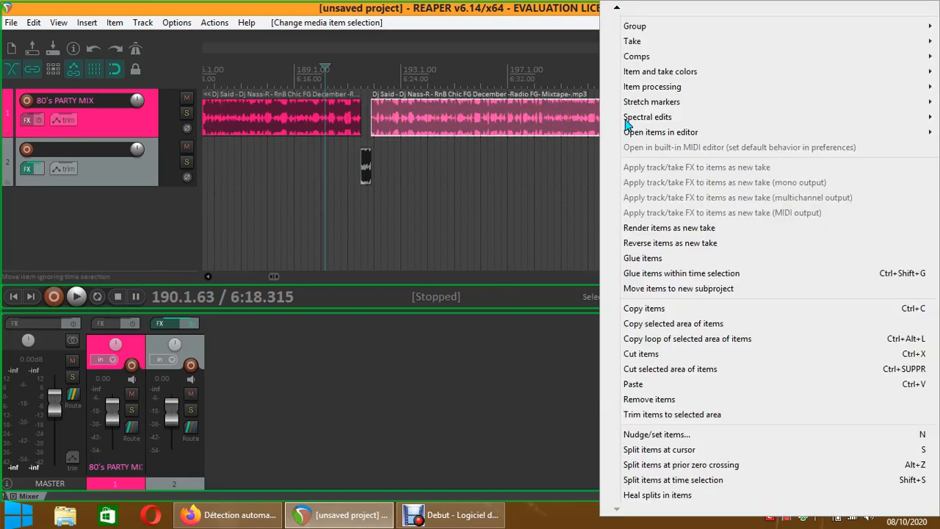
click(545, 192)
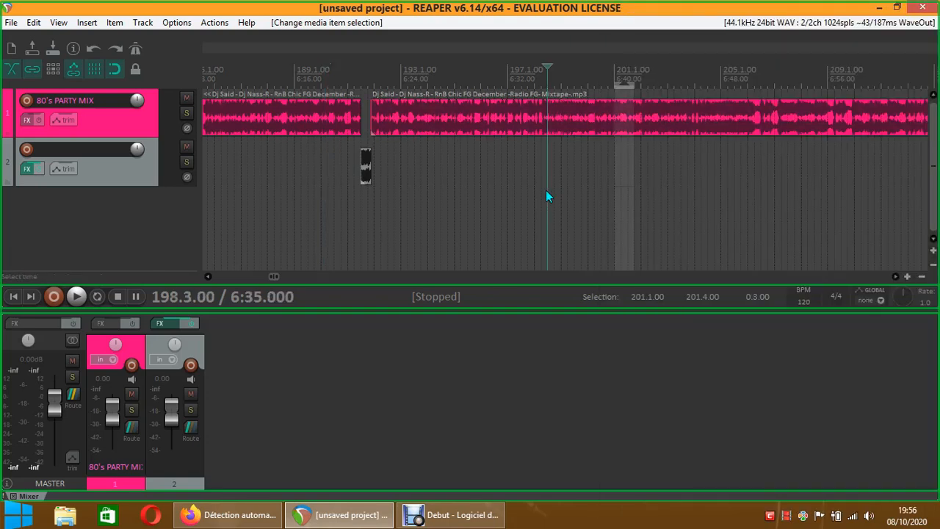
click(625, 127)
click(677, 136)
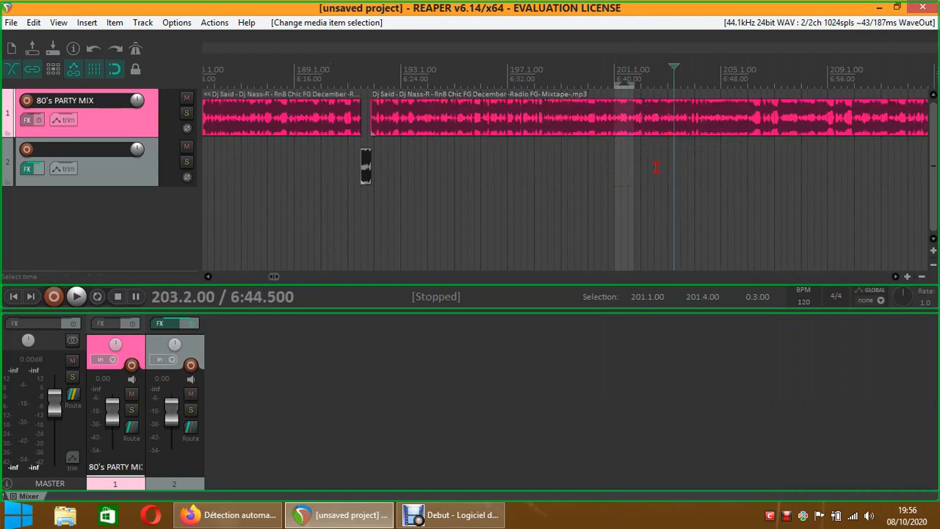
- Place the edit cursor at 202.3.00 and make a time selection from 201.2.00 to 203.2.00
click(656, 167)
drag(674, 138, 622, 133)
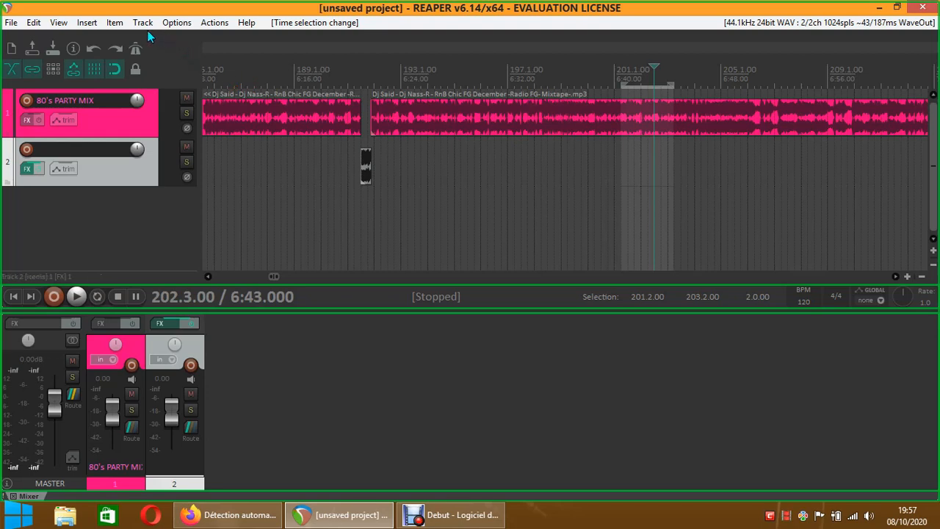
click(208, 24)
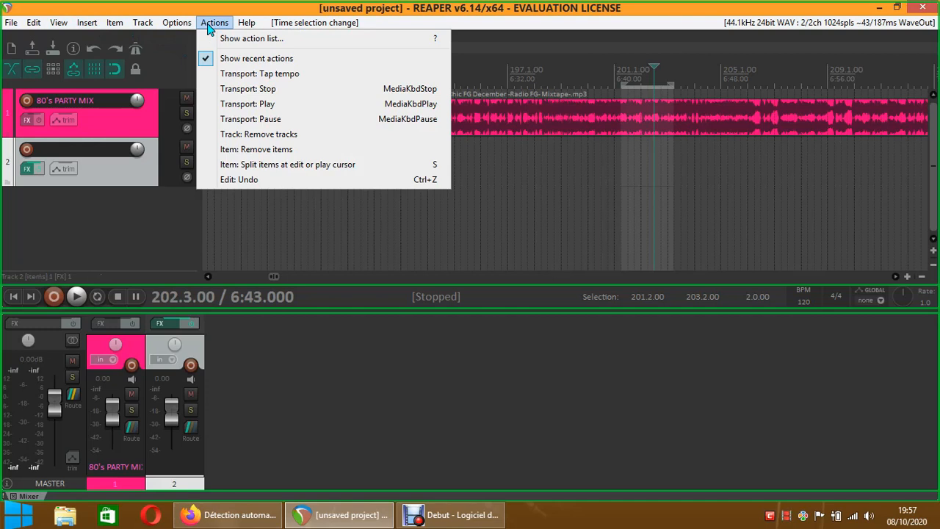
click(144, 218)
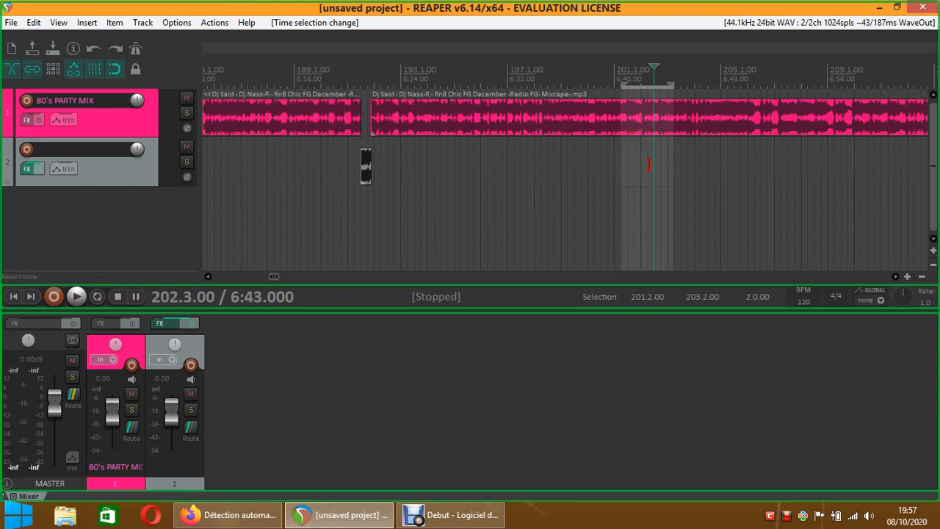
- Add the JS: Amplitude Modulator effect to the 80's PARTY MIX track and close its FX window
click(27, 120)
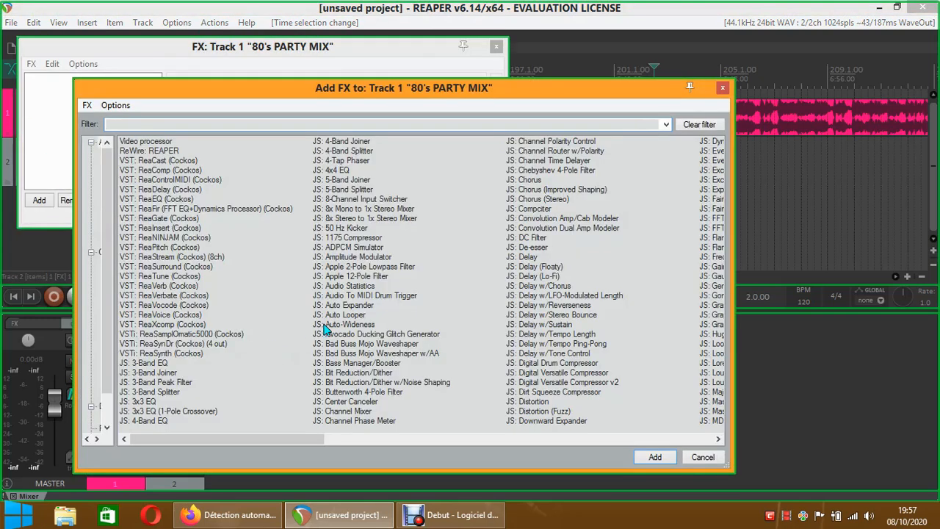
click(350, 259)
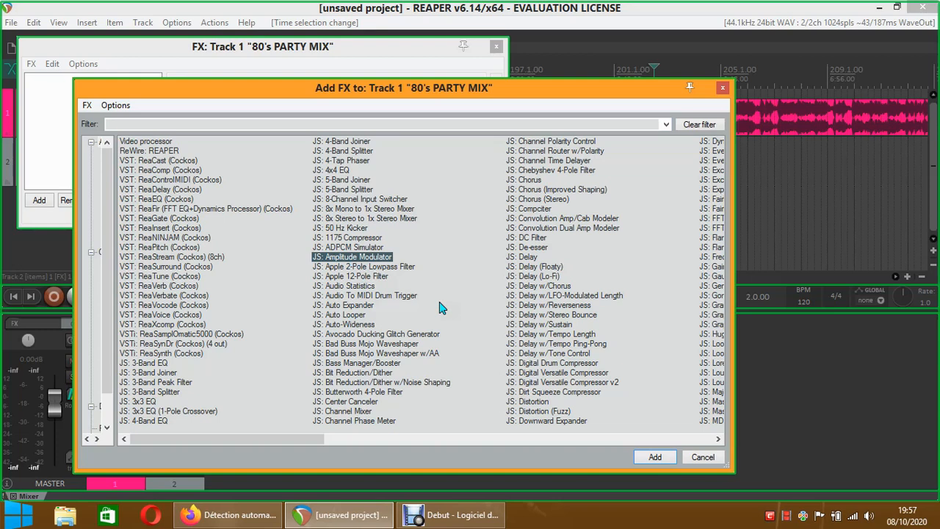
click(653, 456)
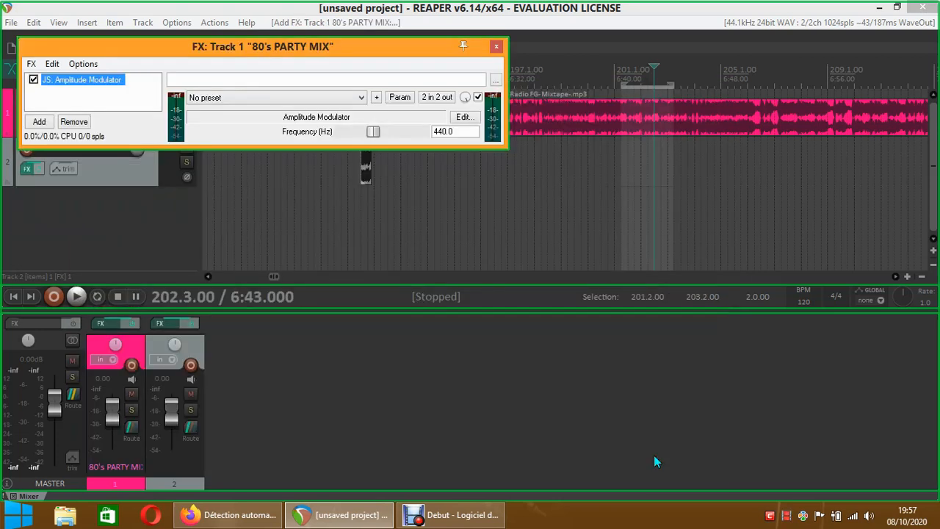
click(496, 46)
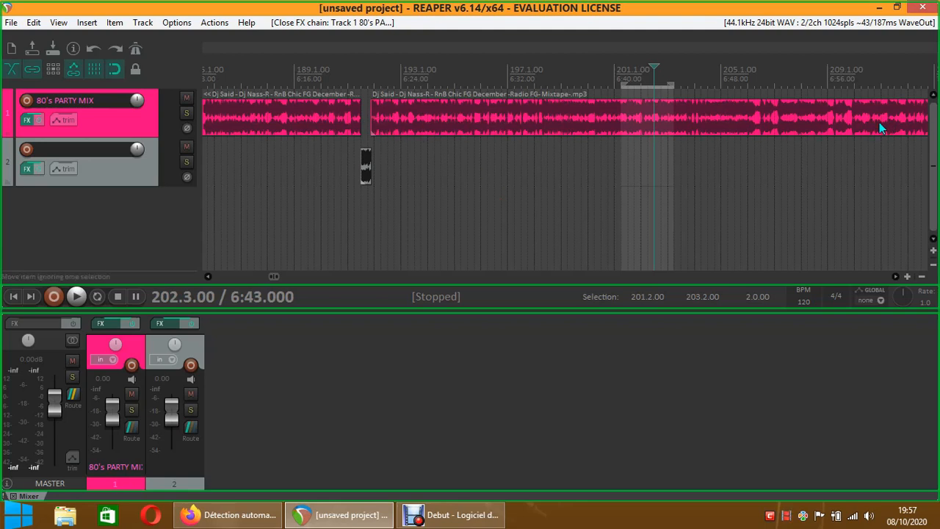
- Move the edit cursor to 198.2.24 and briefly play the mix from there to hear the added effect
drag(652, 69, 542, 74)
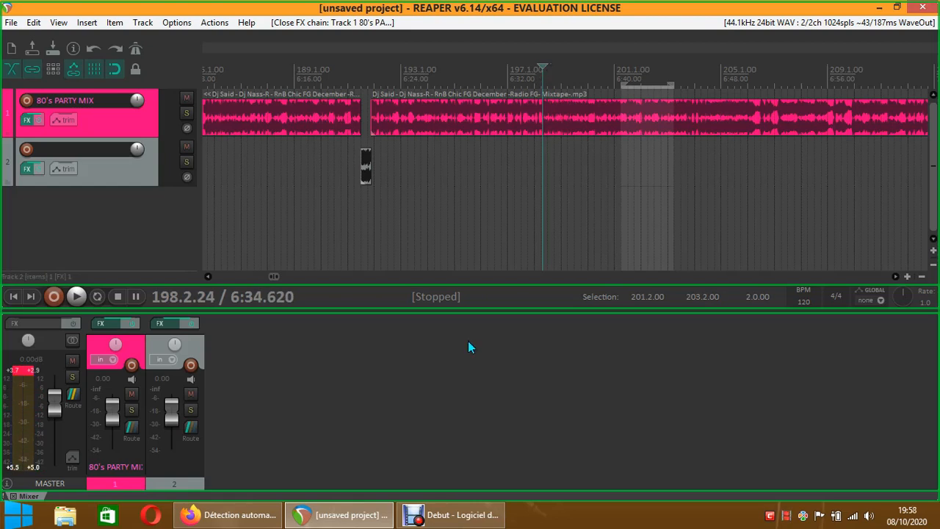
click(77, 296)
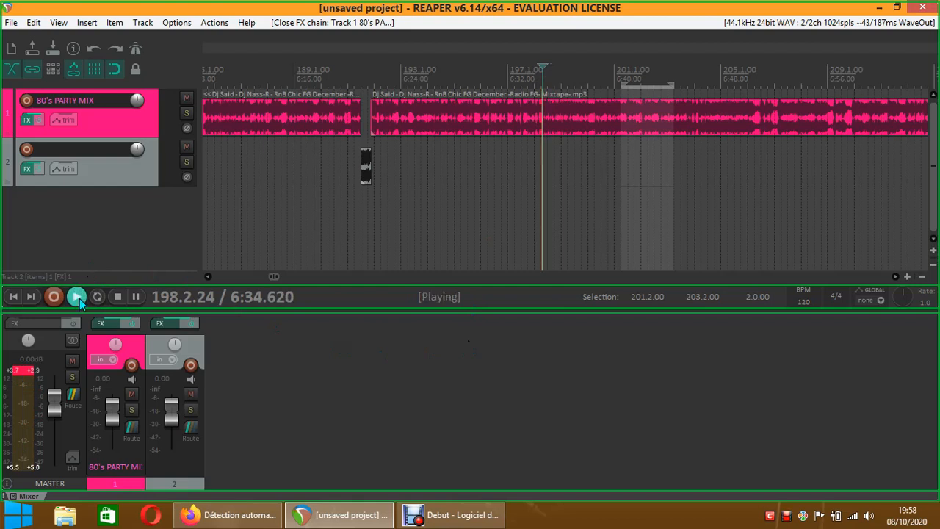
click(117, 296)
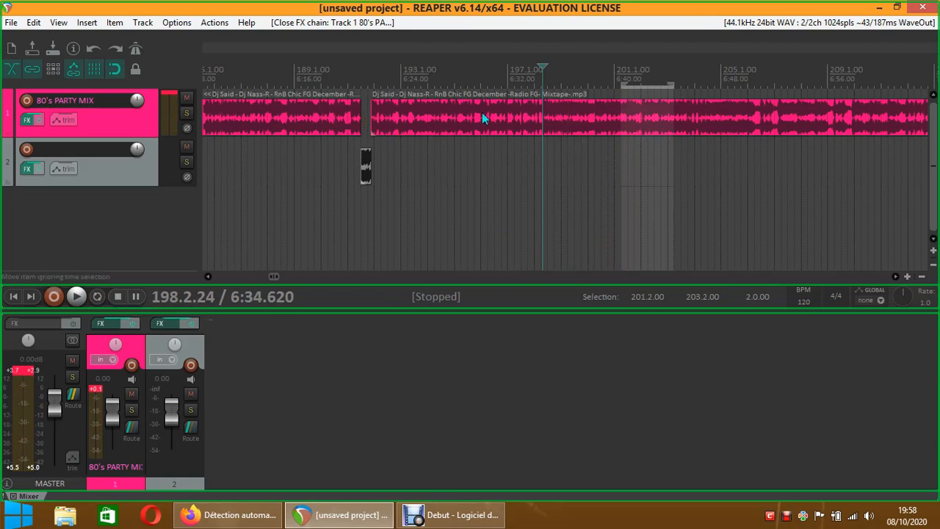
- Move the edit cursor back to 188.2.92, before the gap in the mix, play from there and stop
click(538, 69)
drag(514, 67, 307, 77)
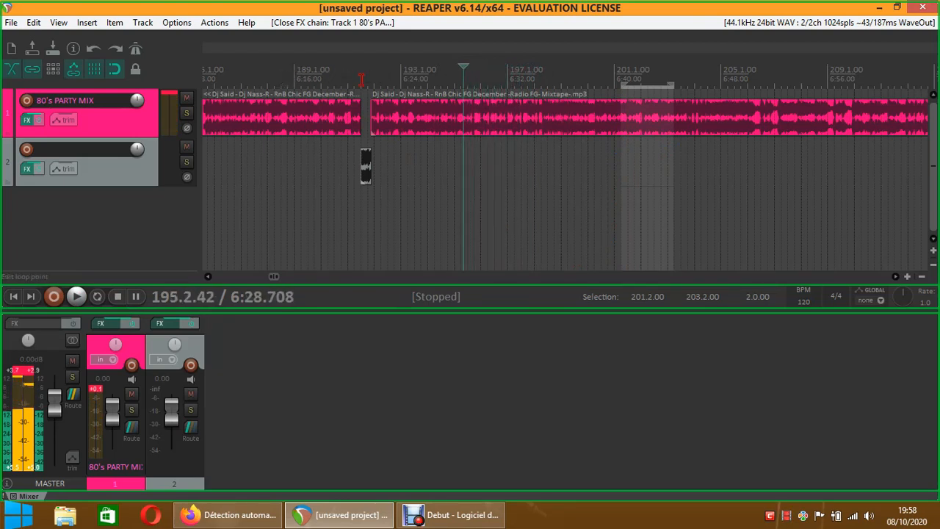
drag(464, 69, 141, 84)
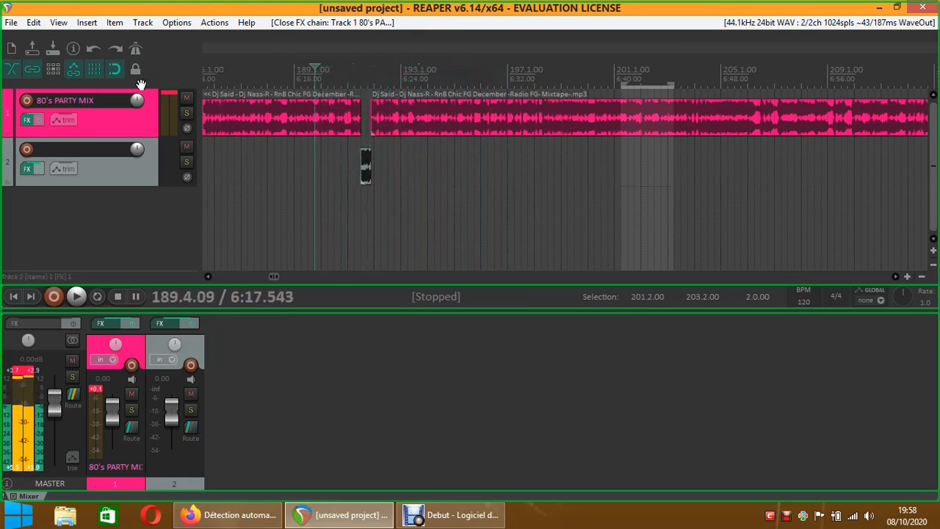
drag(314, 67, 280, 68)
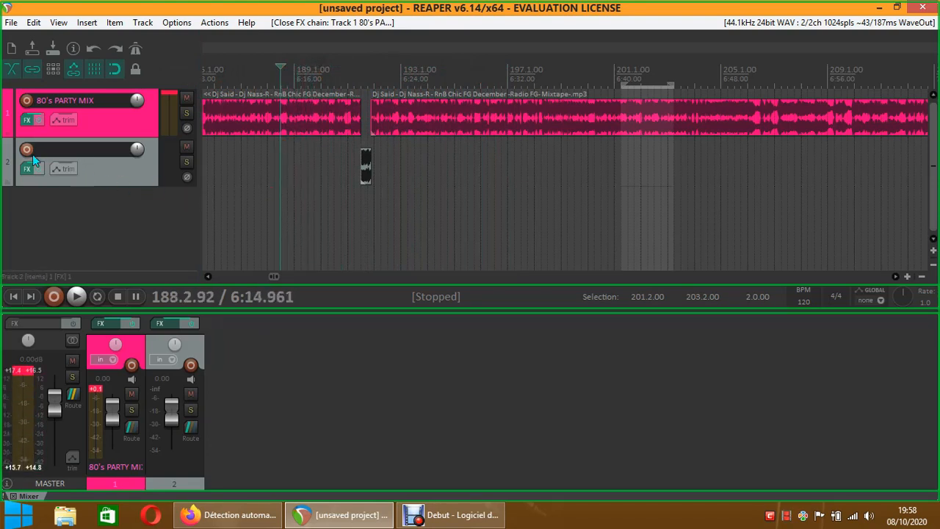
click(81, 295)
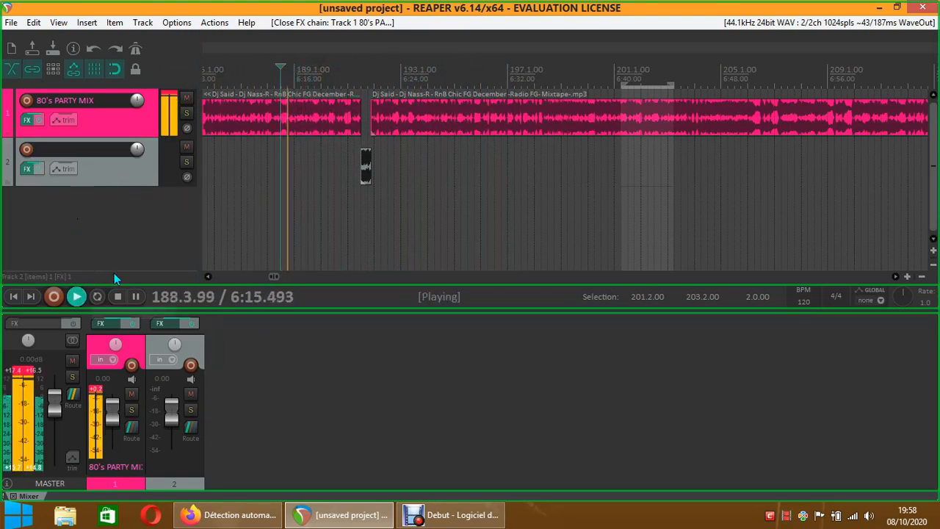
click(120, 296)
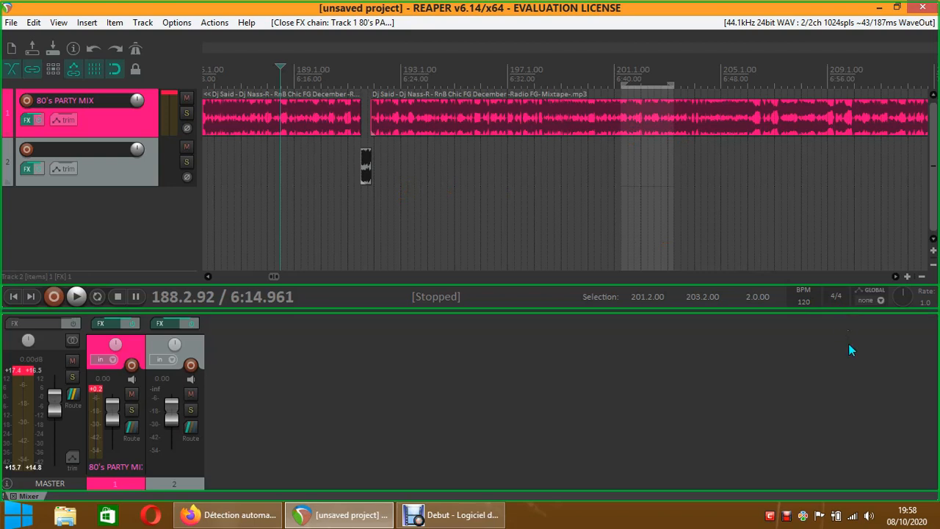
- Zoom the timeline in around the gap in the mix and move the edit cursor to 189.4.48
click(908, 277)
click(907, 277)
click(908, 277)
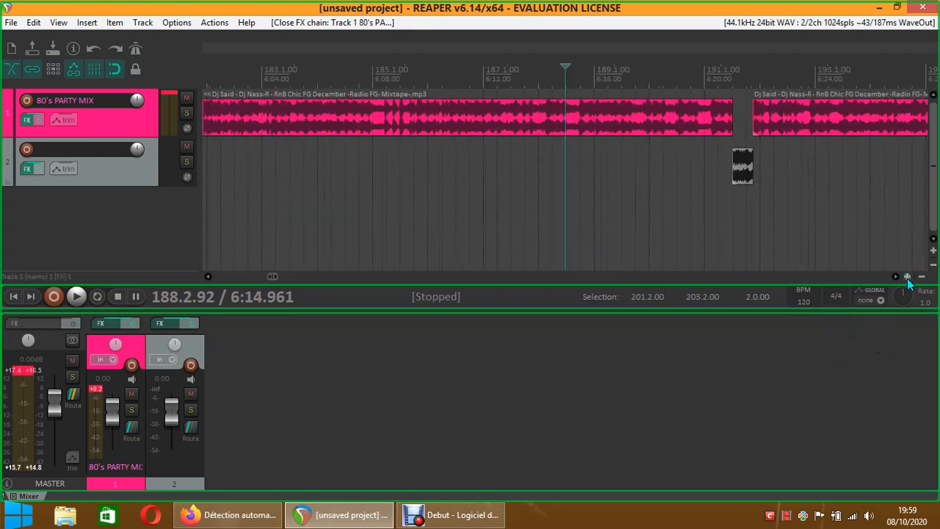
click(907, 277)
drag(272, 276, 274, 278)
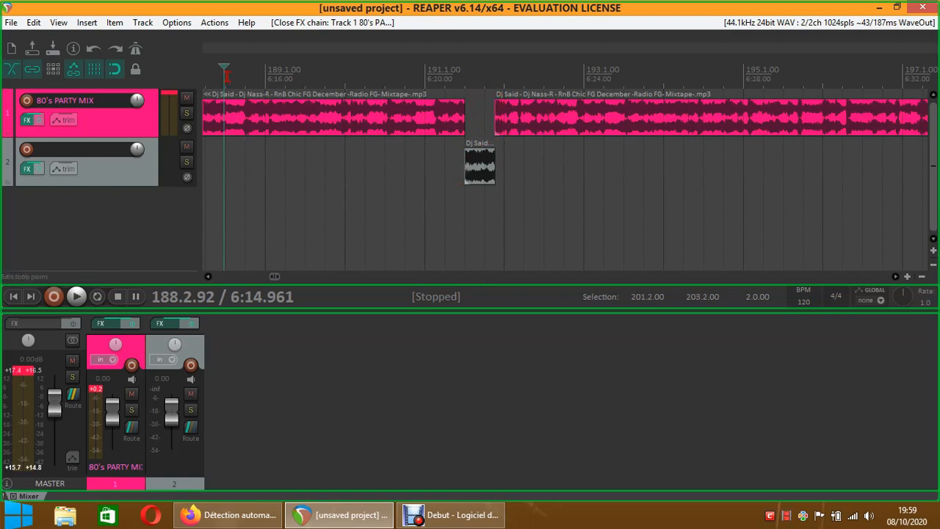
drag(224, 67, 334, 71)
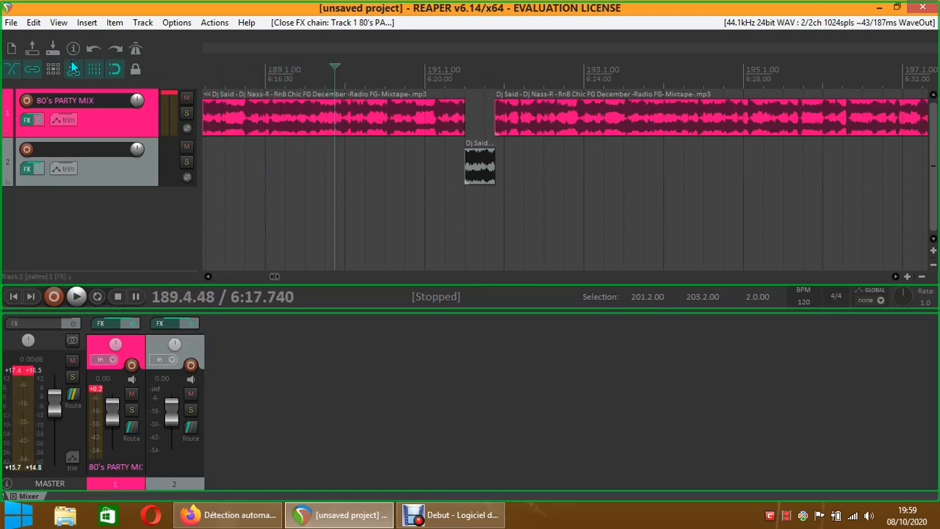
click(38, 25)
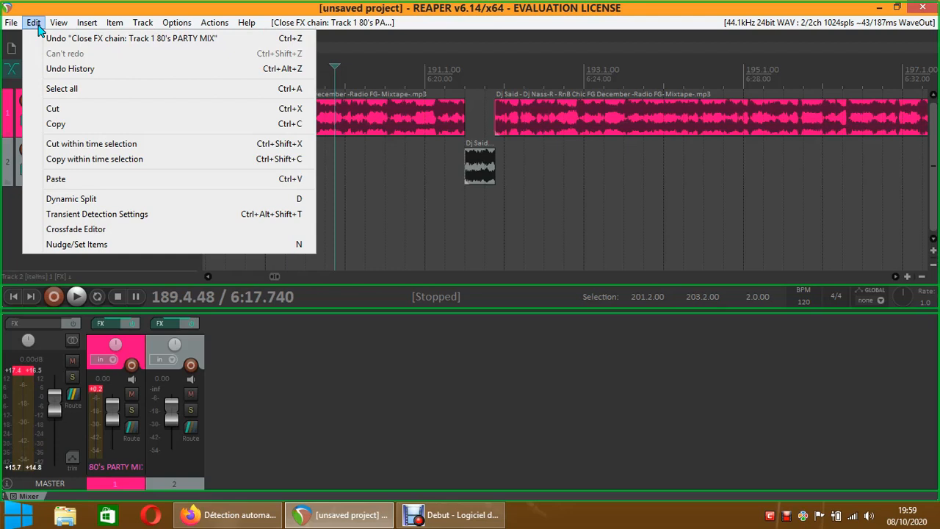
click(294, 13)
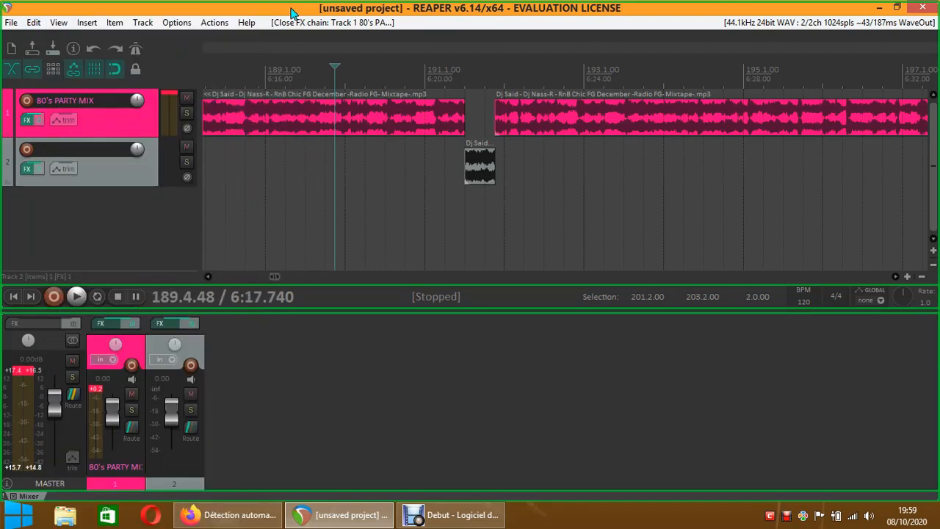
click(219, 23)
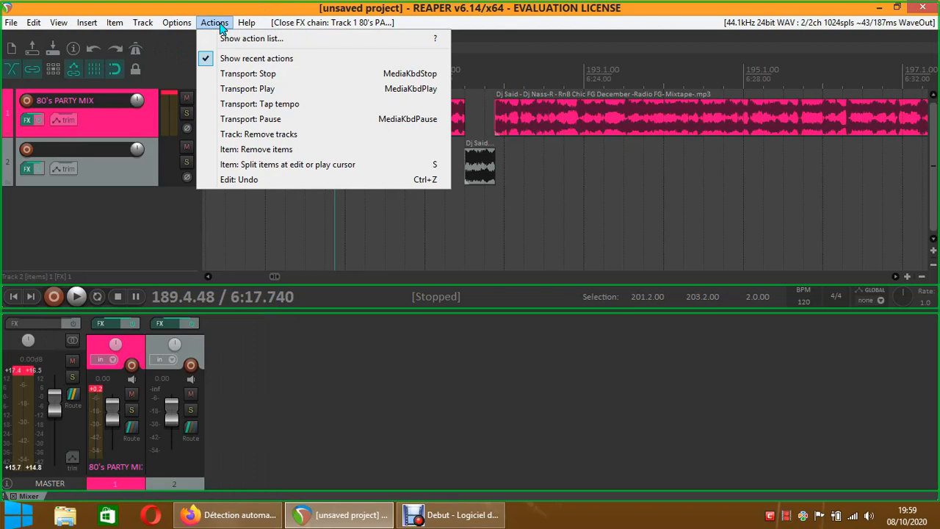
mouse_move(187, 27)
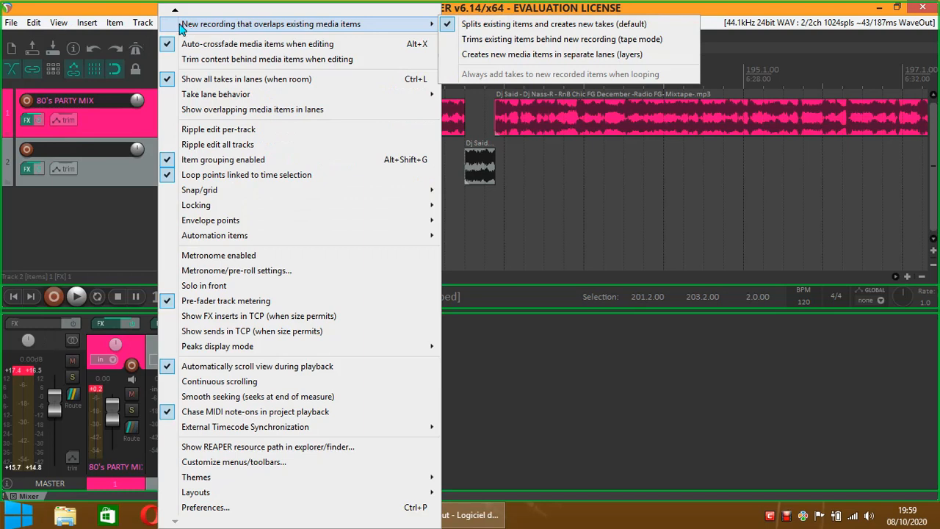
mouse_move(143, 27)
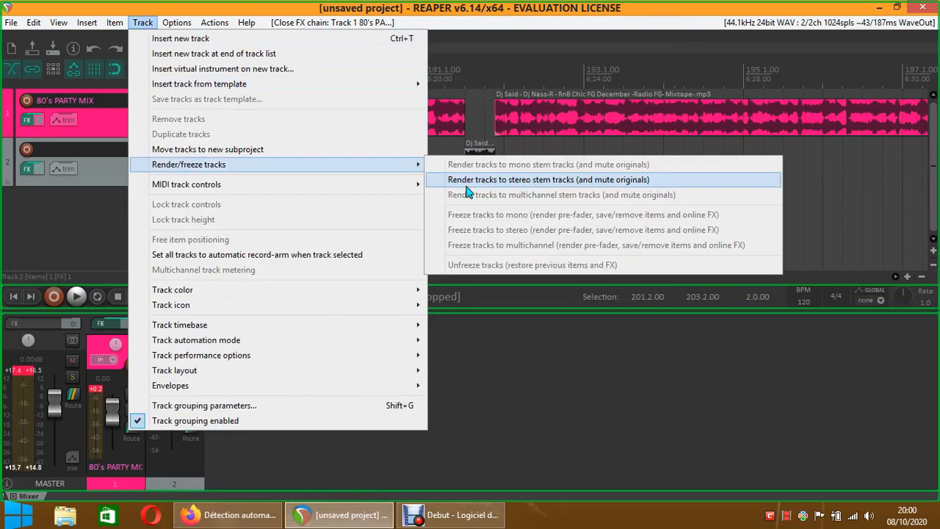
click(469, 27)
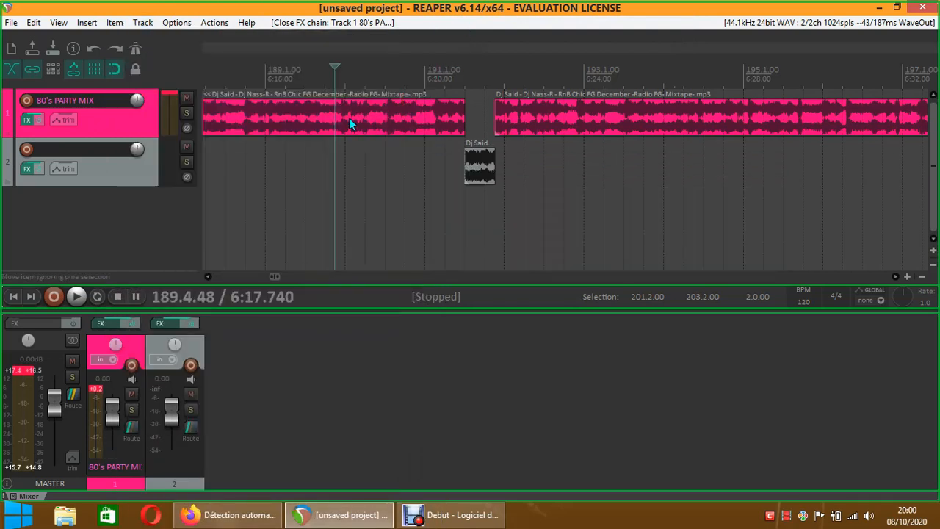
- Look through the item-processing commands for the mix item before the gap and move the edit cursor to 189.4.79
right_click(350, 122)
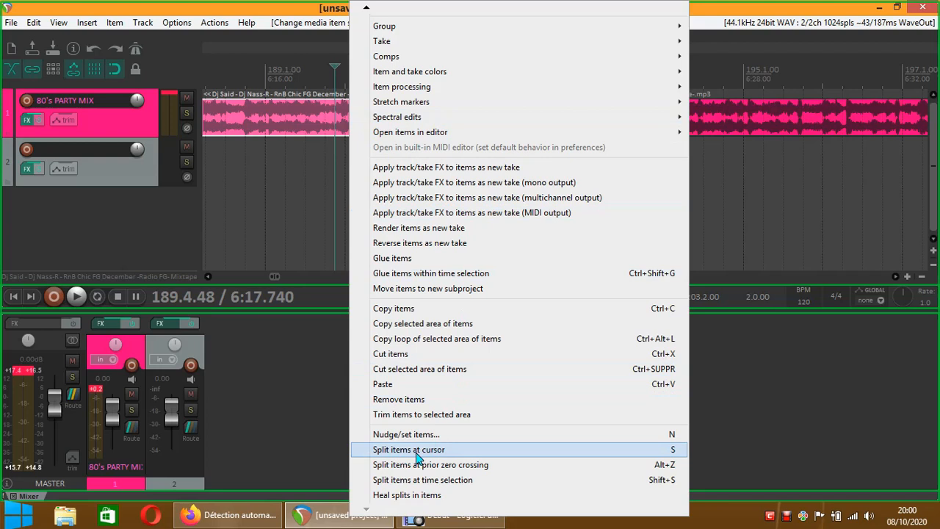
mouse_move(382, 86)
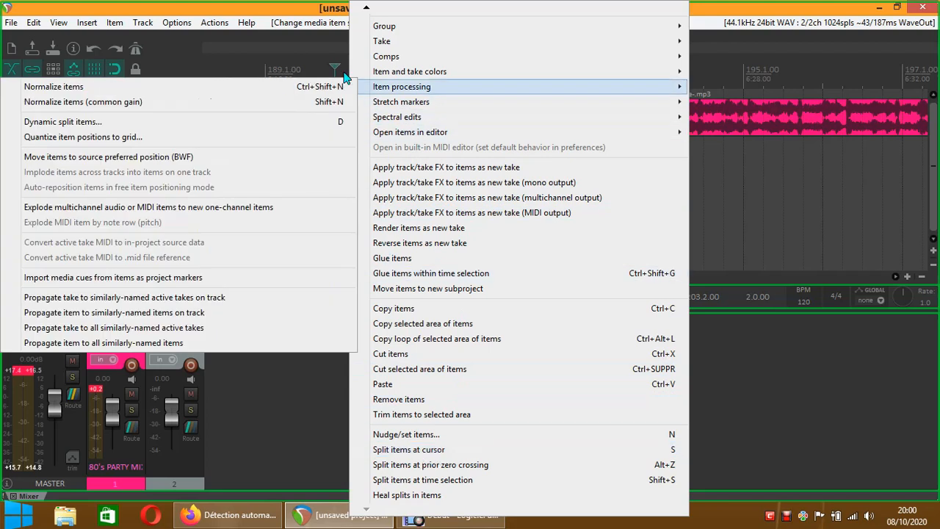
click(337, 70)
drag(338, 70, 343, 69)
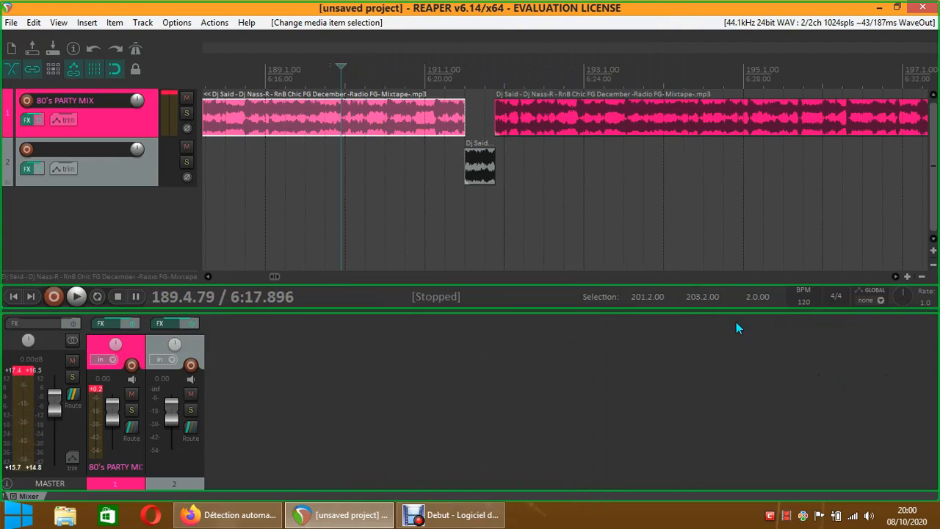
- Zoom in closely on the mix waveform around the edit cursor and move the cursor back to 189.4.43
click(906, 277)
click(907, 277)
click(907, 277)
click(907, 276)
click(907, 277)
click(907, 277)
click(906, 276)
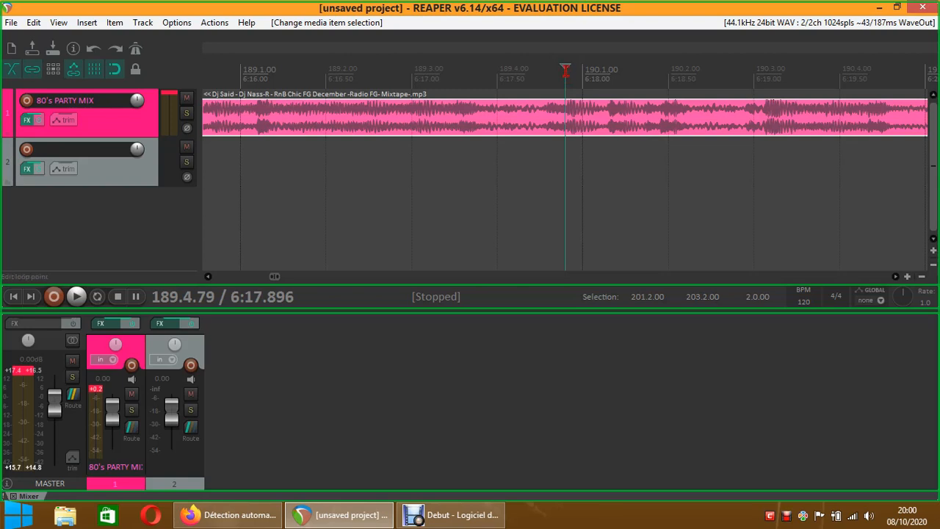
drag(562, 69, 533, 69)
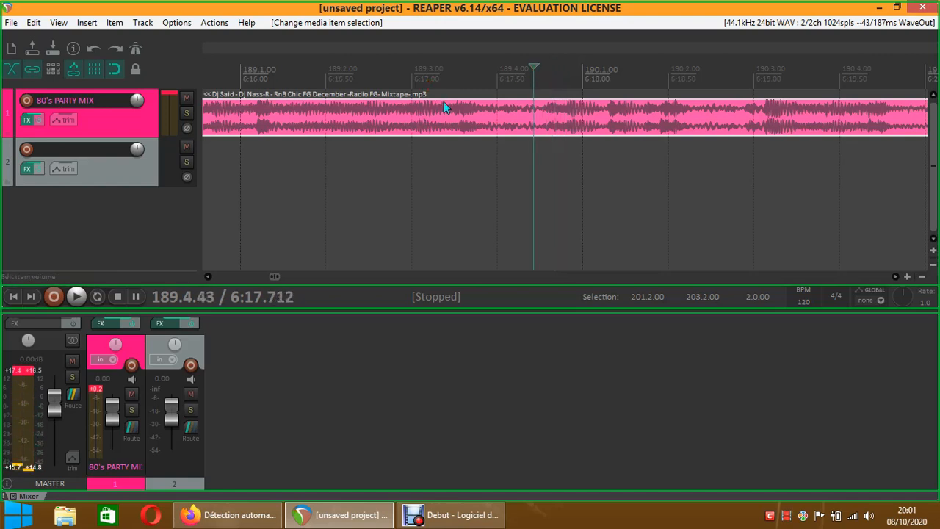
- Zoom the timeline out slightly and fine-tune the edit cursor position to 189.4.39
click(920, 276)
click(921, 276)
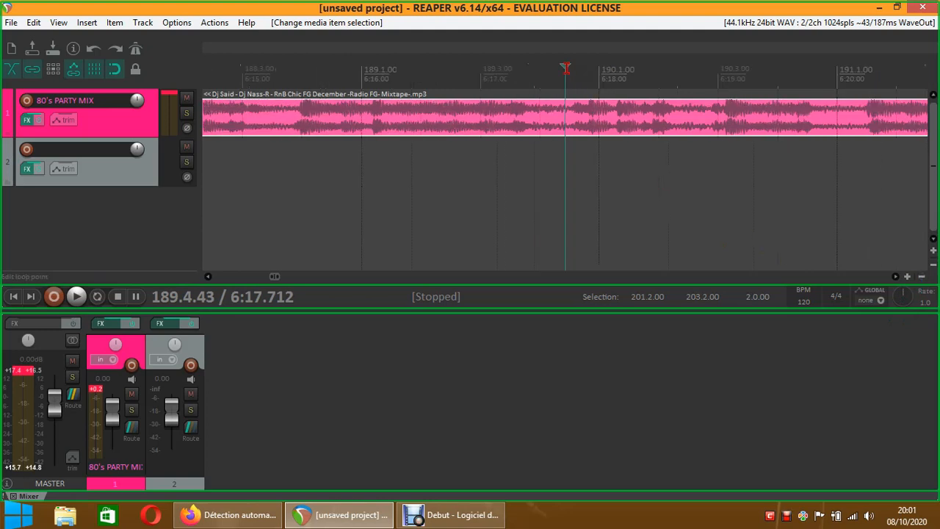
drag(565, 69, 563, 70)
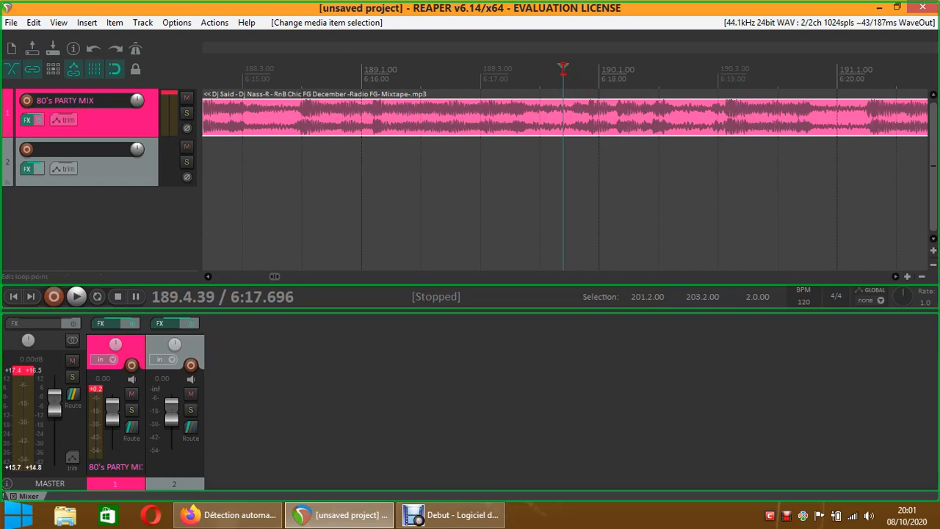
- Deselect the mix item, placing the edit cursor at 189.3.00, and zoom the timeline out to include the gap in the mix
right_click(537, 117)
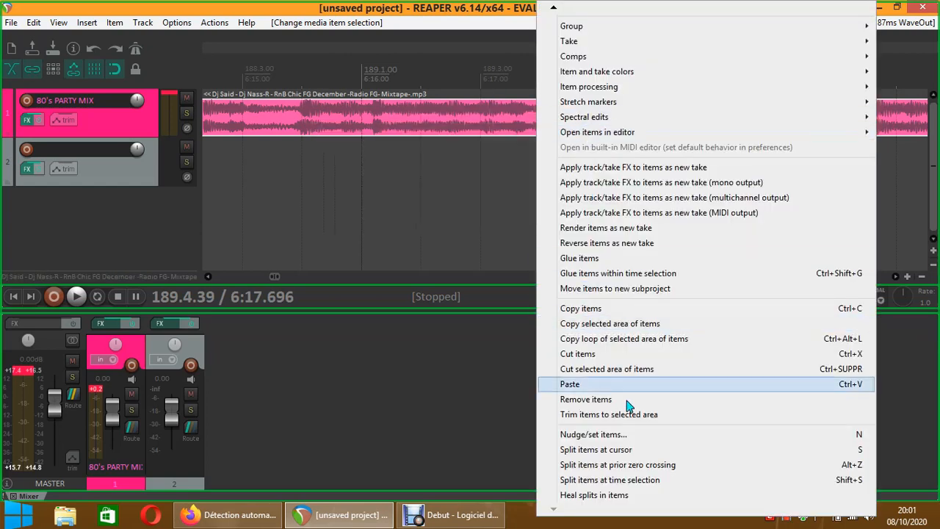
click(469, 242)
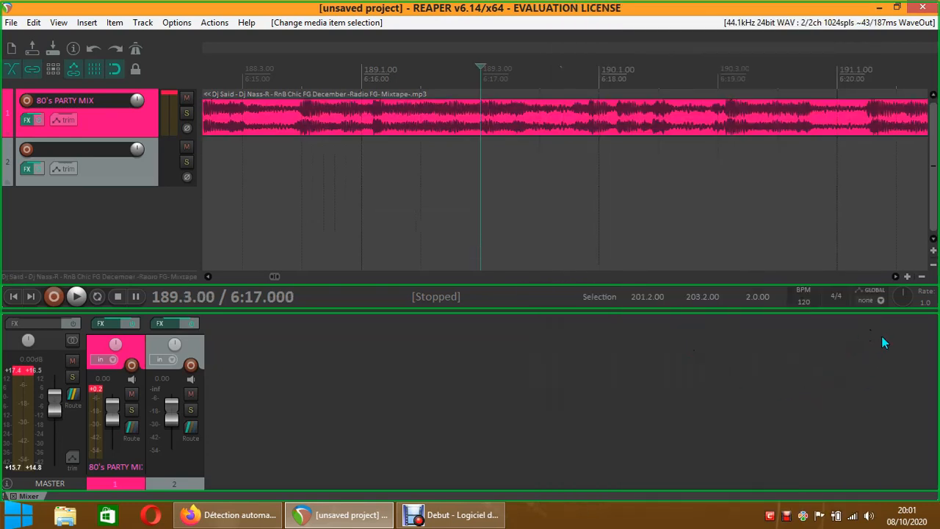
click(922, 276)
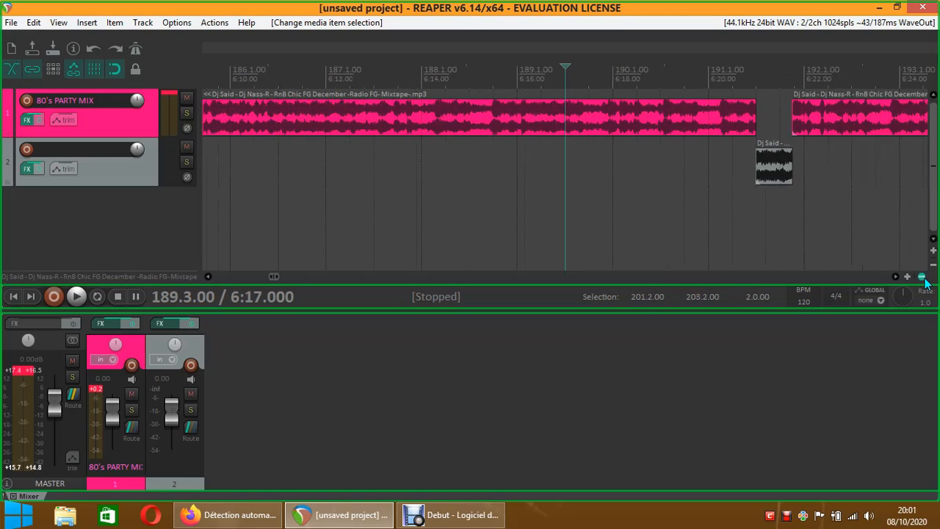
click(922, 276)
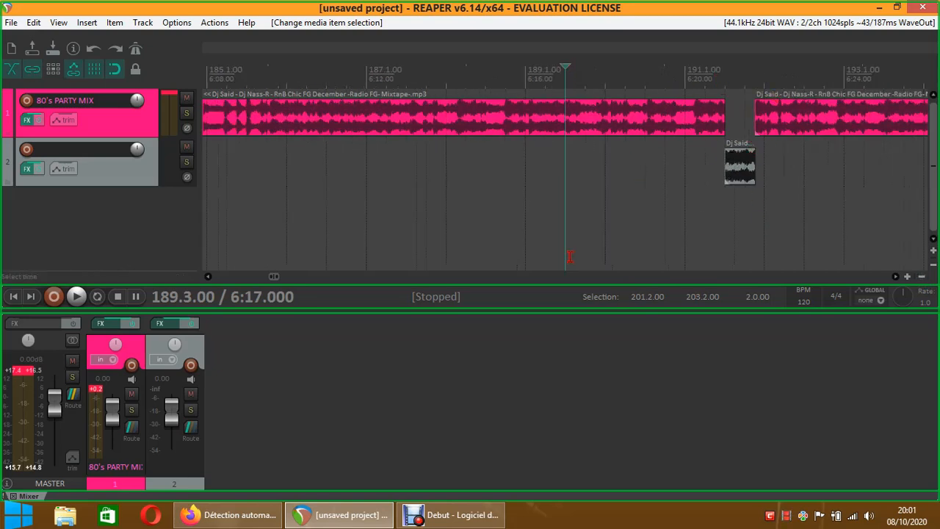
- Try moving the short track 2 item up into the gap on the 80's PARTY MIX track and return it to track 2
drag(740, 174, 732, 123)
drag(732, 123, 728, 166)
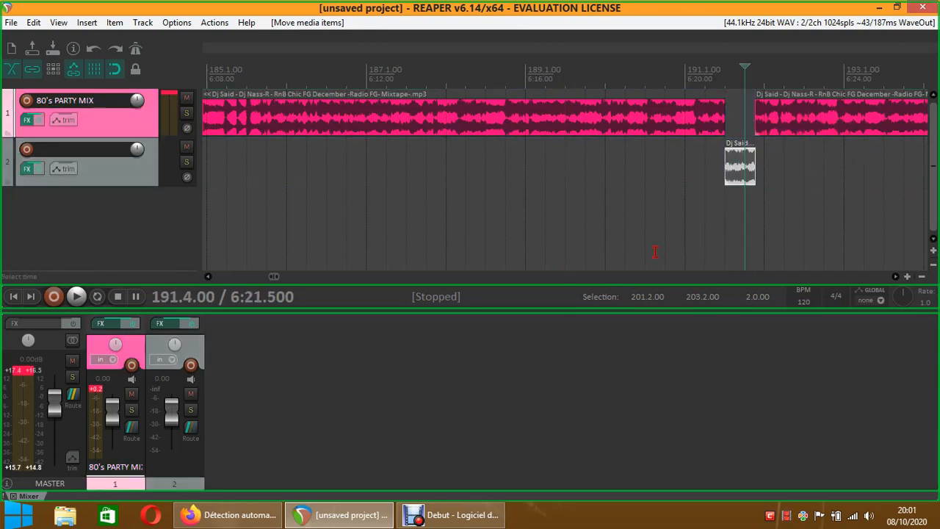
- Alternate the track selection, ending on track 2, and select its short item with the edit cursor at 191.4.00
click(122, 174)
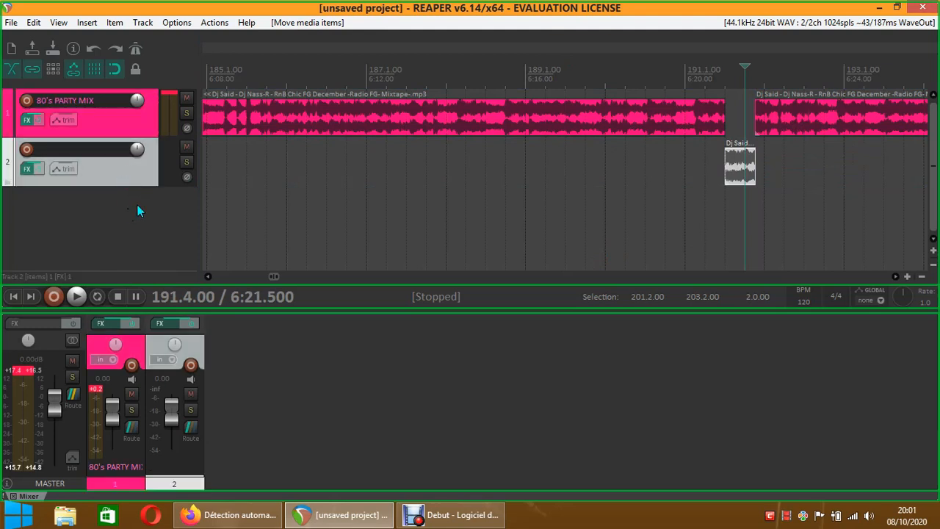
click(733, 163)
click(133, 127)
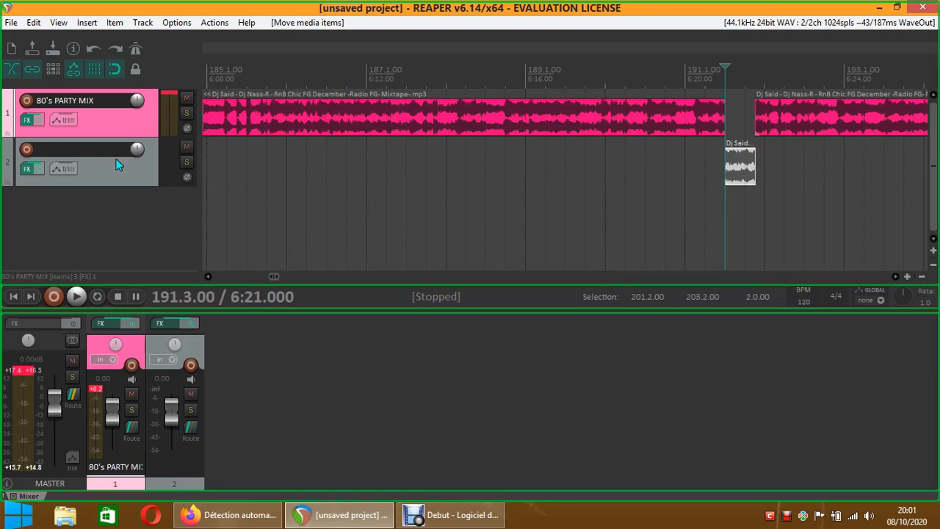
click(114, 163)
click(117, 130)
click(111, 165)
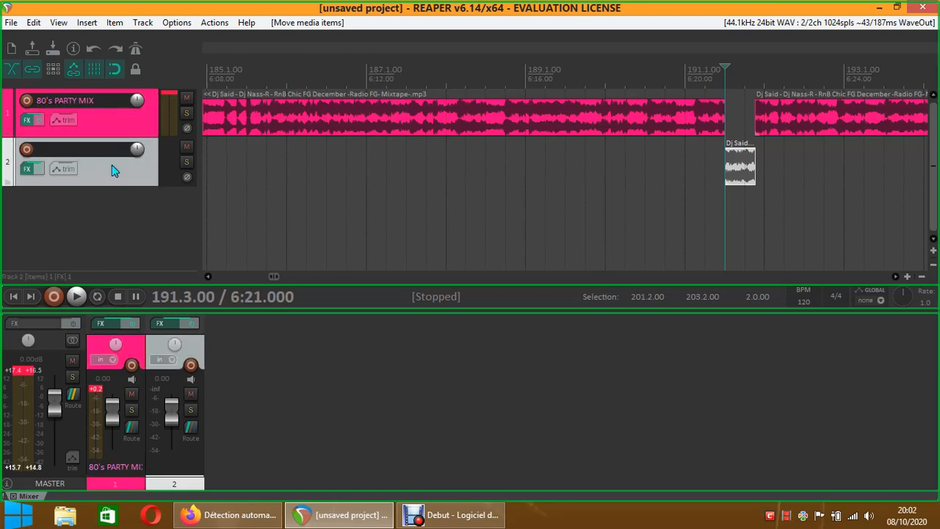
click(115, 129)
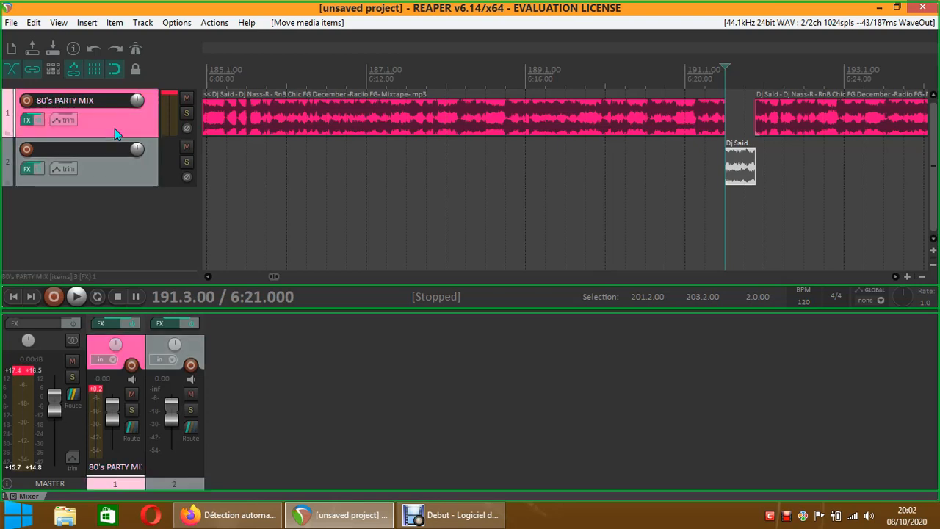
click(113, 171)
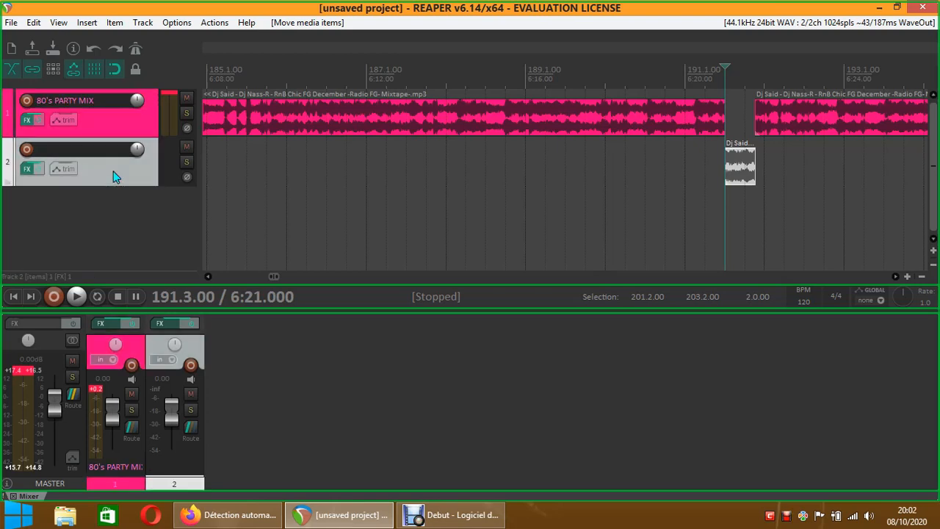
click(745, 161)
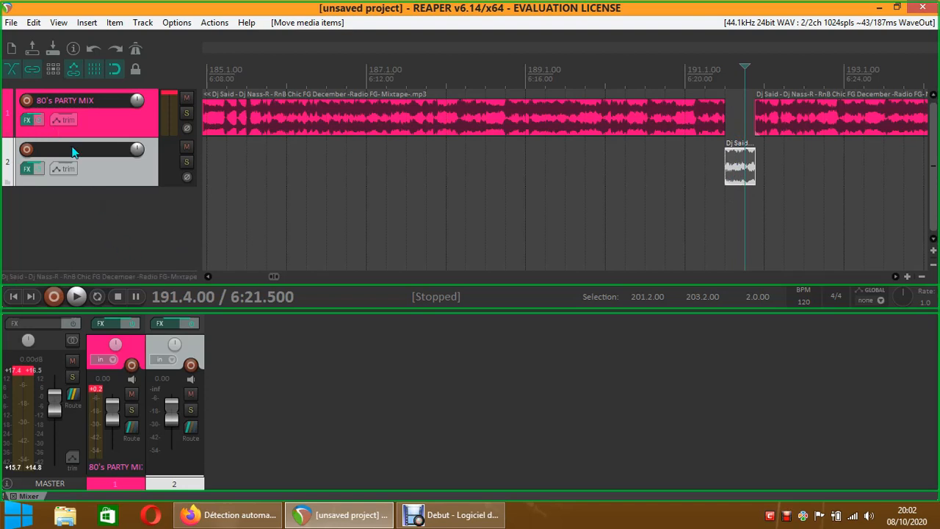
- Reset ReaVerb on track 2 to its factory default and reload the sweetverbo preset
click(27, 170)
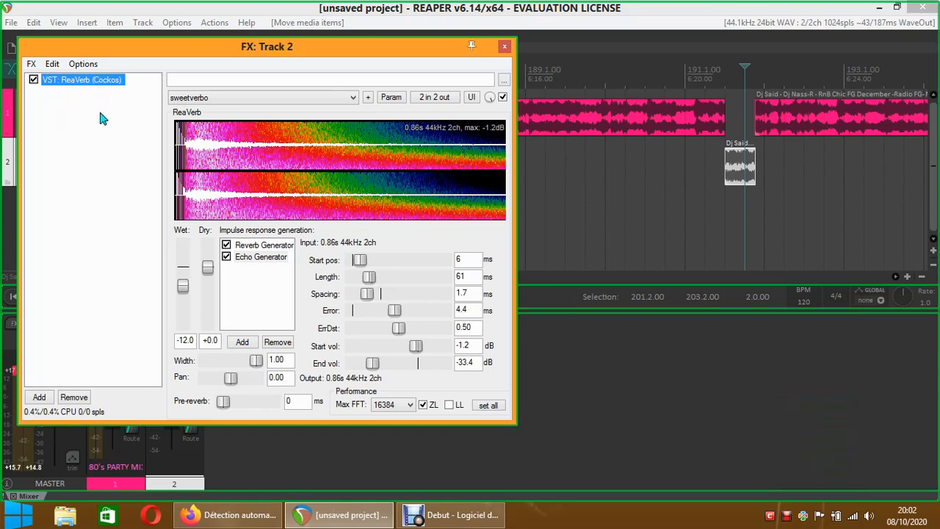
click(353, 99)
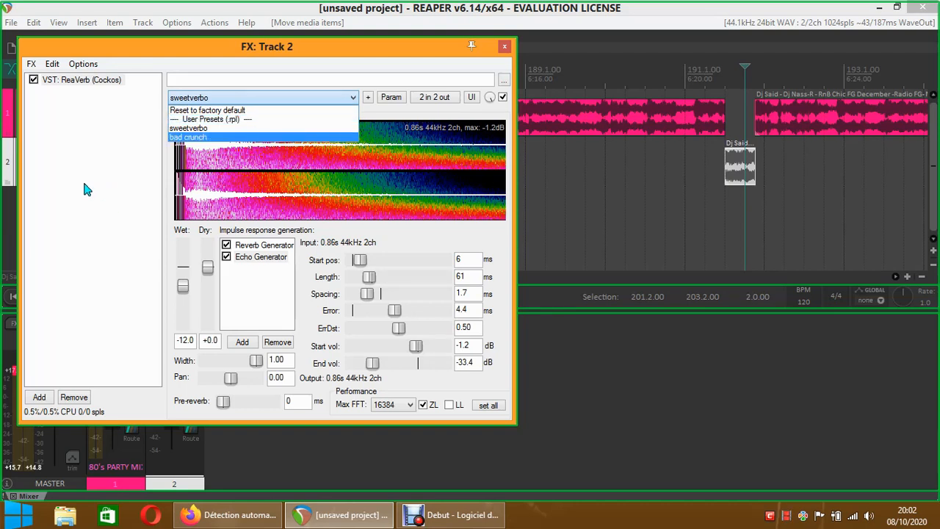
click(233, 110)
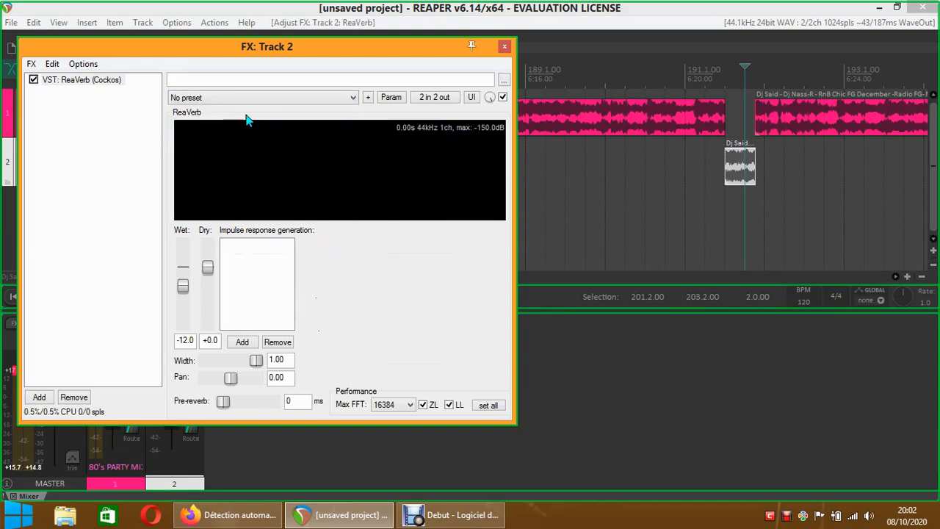
click(353, 97)
click(256, 111)
click(353, 98)
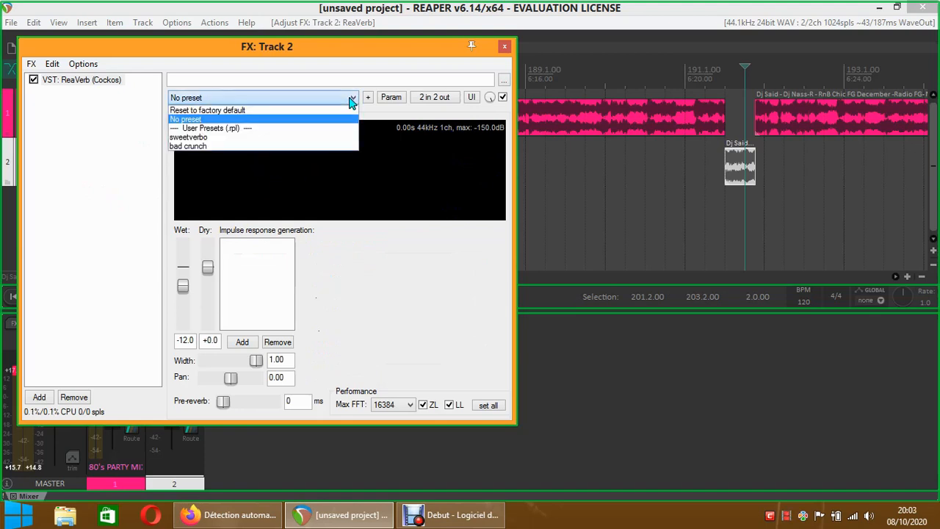
click(221, 138)
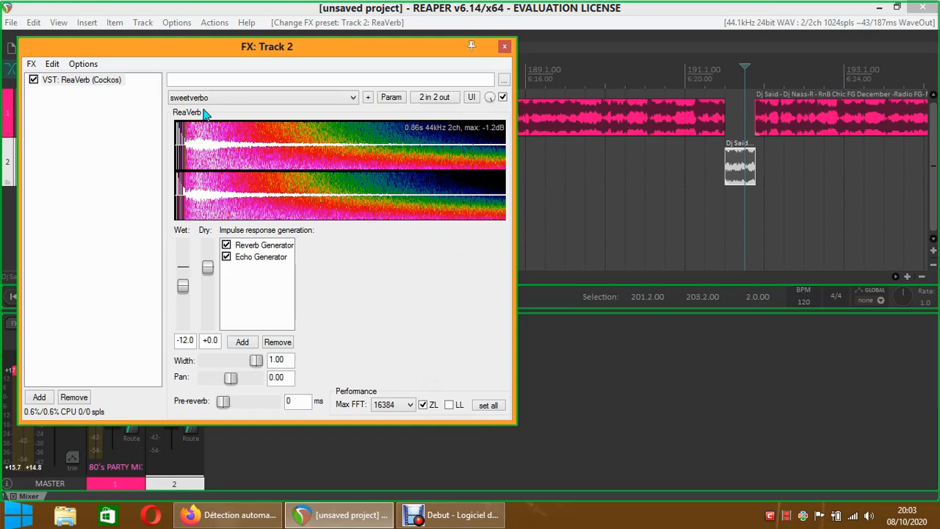
- Inspect ReaVerb's FX comment and the FX chain's editing commands and options, and close the Track 2 FX window
click(504, 80)
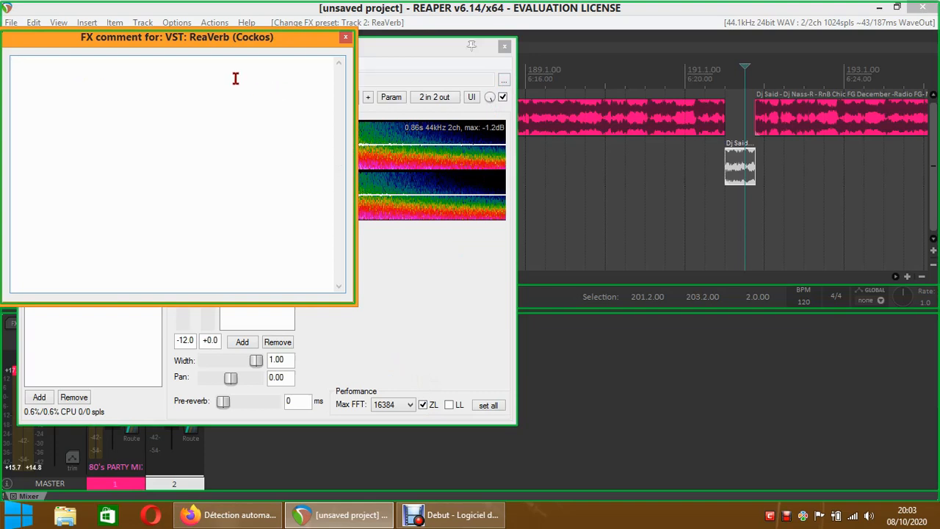
click(345, 38)
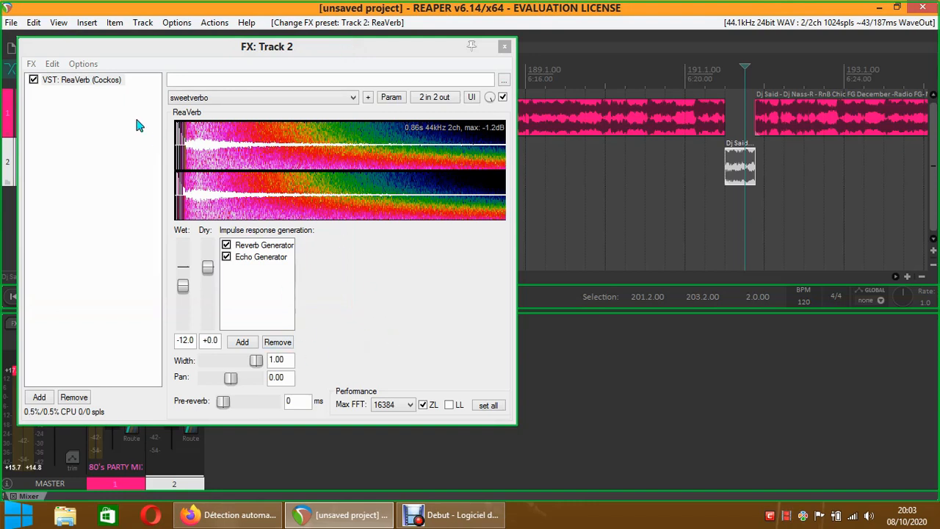
click(52, 64)
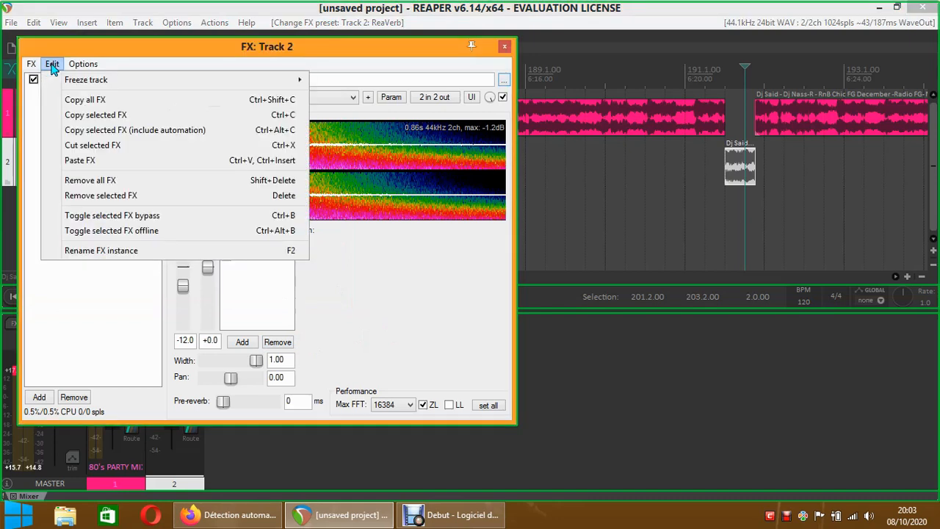
mouse_move(82, 67)
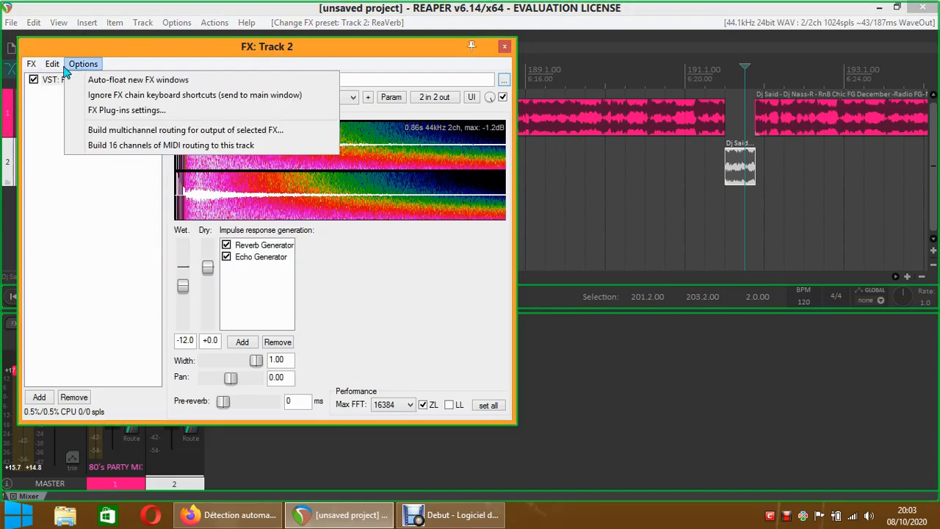
mouse_move(32, 66)
click(376, 53)
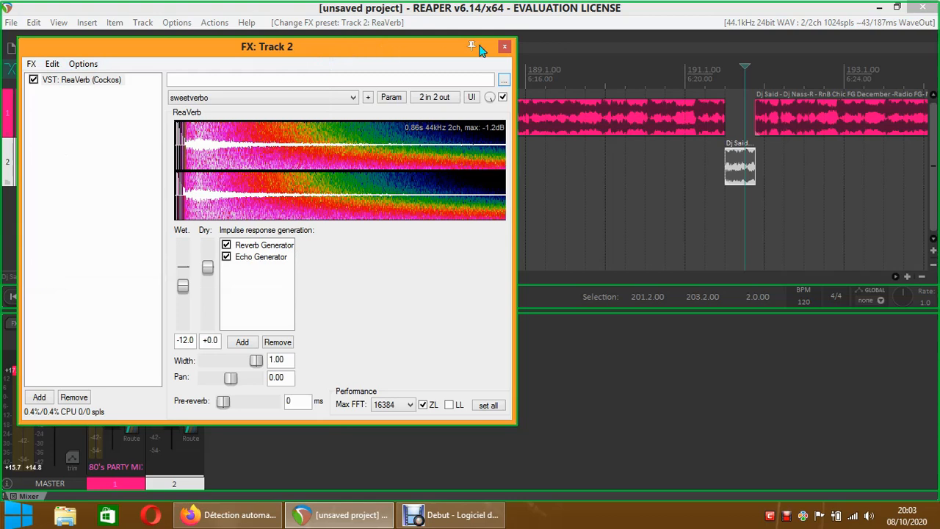
click(504, 46)
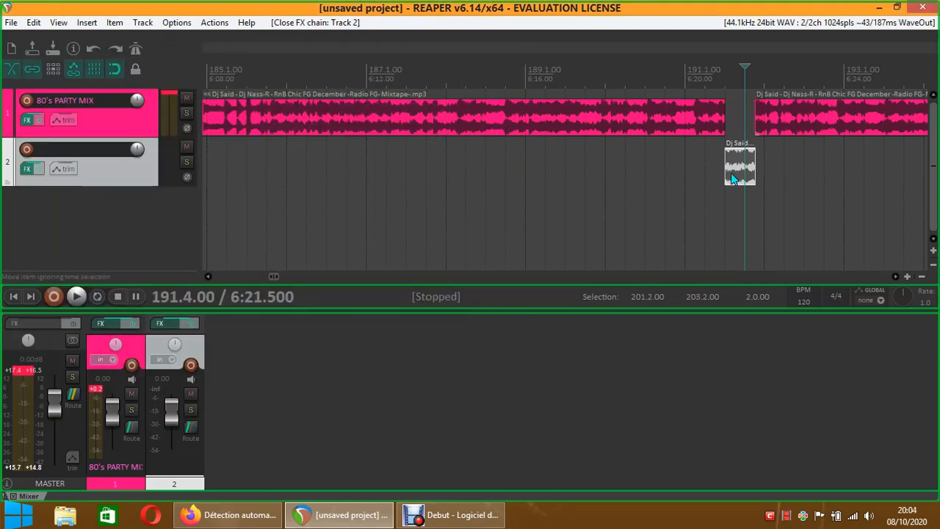
- Select track 2 and make a time selection from 188.2.00 to 189.1.00
click(110, 120)
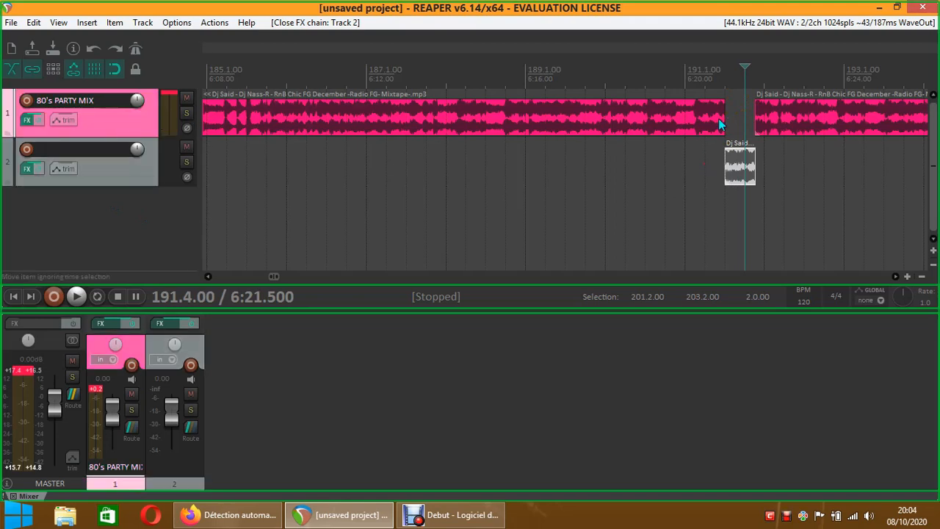
click(126, 178)
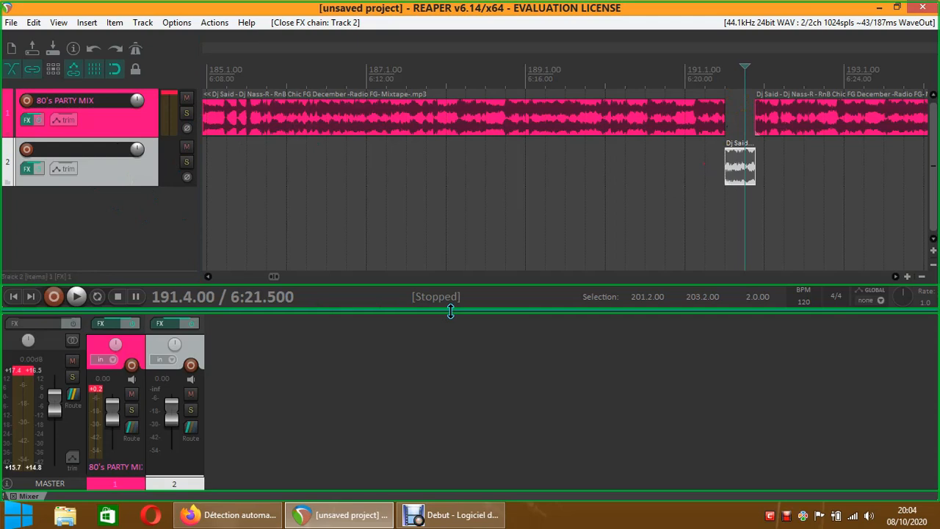
mouse_move(474, 143)
mouse_down()
mouse_move(499, 118)
mouse_move(525, 123)
mouse_up()
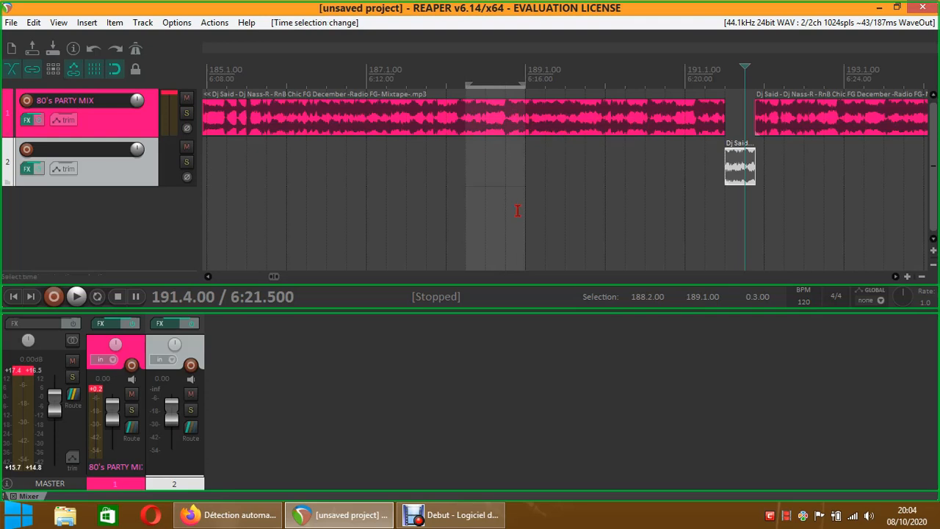
- Review the commands and editor options available for the first 80's PARTY MIX item, closing with the edit cursor at 187.2.00
right_click(490, 128)
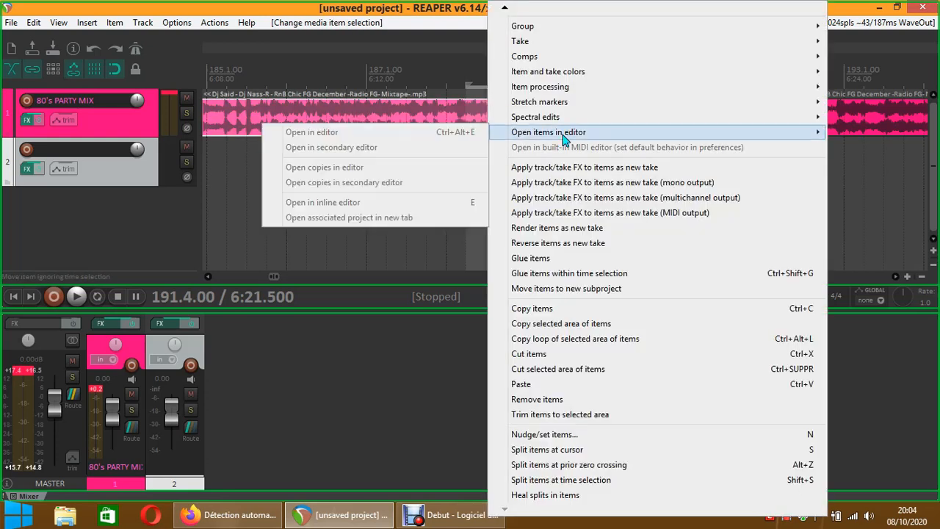
click(424, 203)
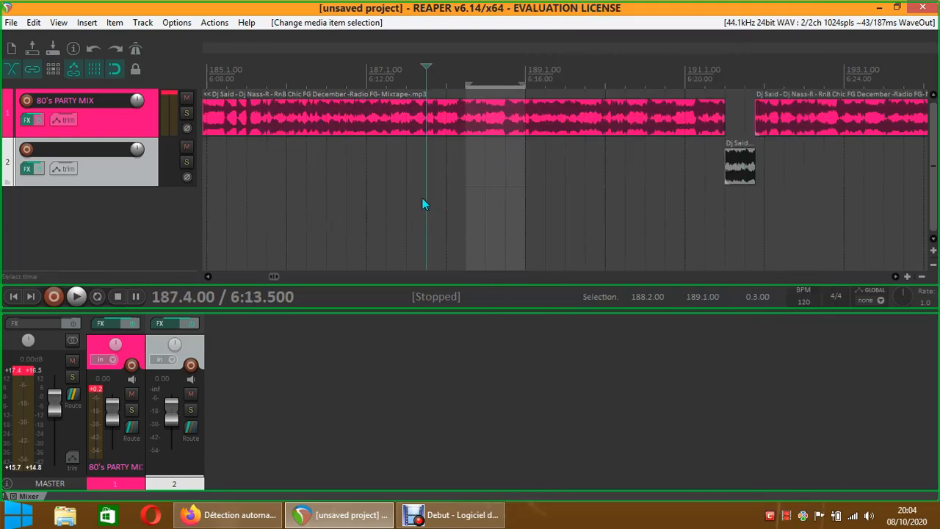
right_click(489, 108)
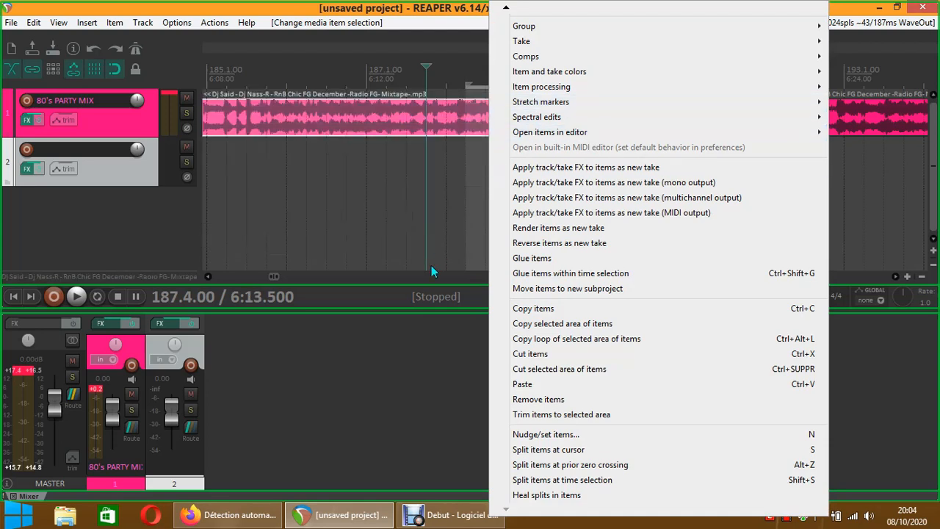
click(386, 248)
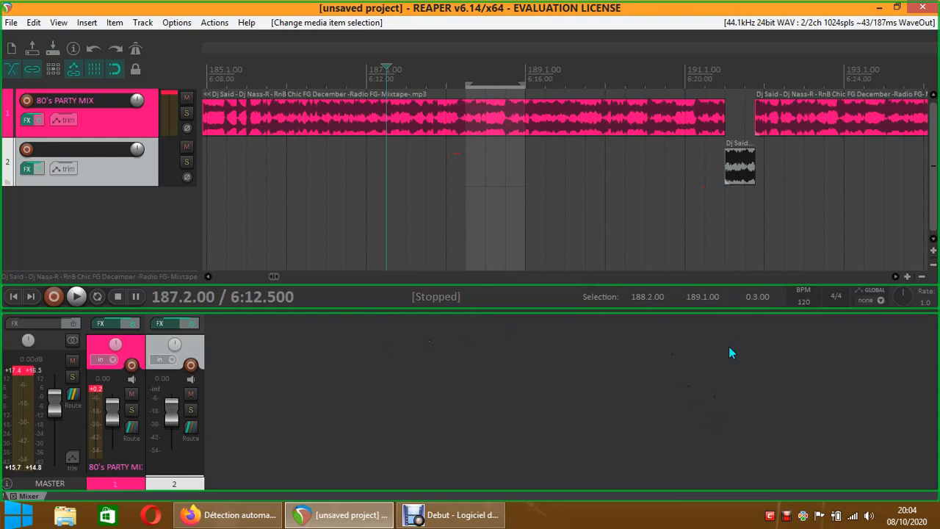
- Place the edit cursor at 1329.1.00, near the end of the last 80's PARTY MIX item
click(921, 276)
click(921, 276)
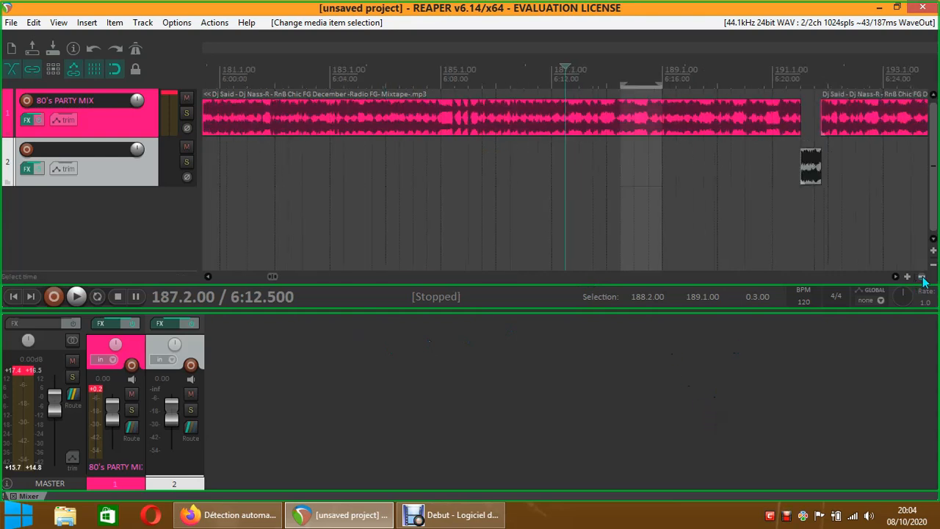
click(921, 276)
click(921, 276)
click(922, 276)
click(921, 276)
click(921, 276)
click(922, 276)
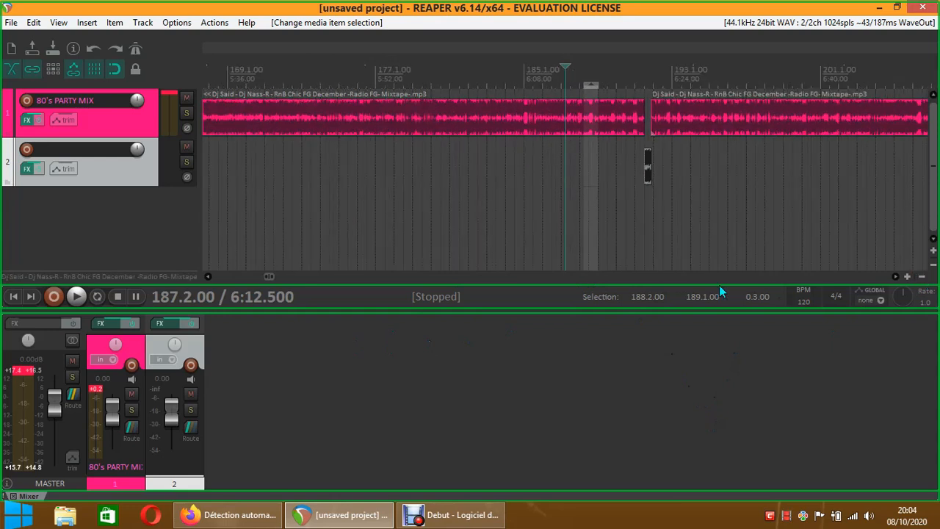
click(921, 277)
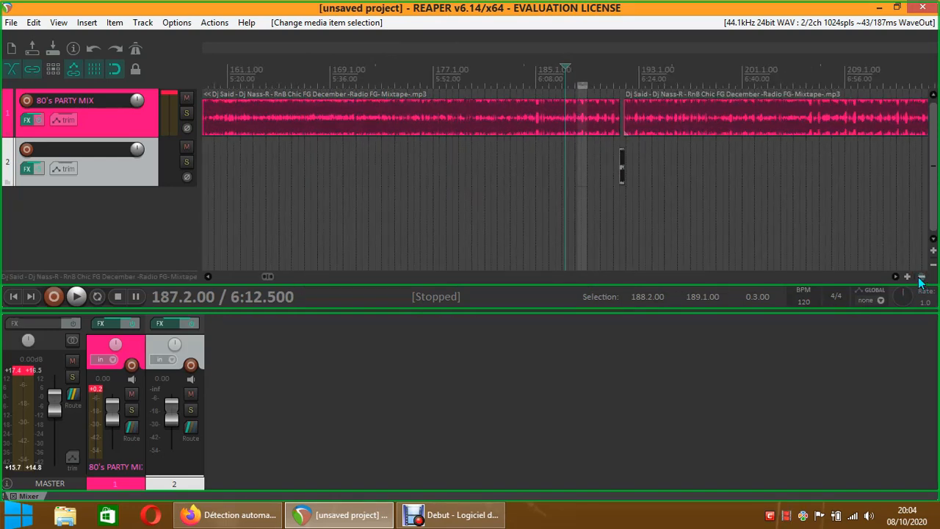
click(921, 276)
click(921, 277)
click(922, 277)
click(922, 277)
click(921, 276)
click(921, 276)
click(922, 277)
click(921, 277)
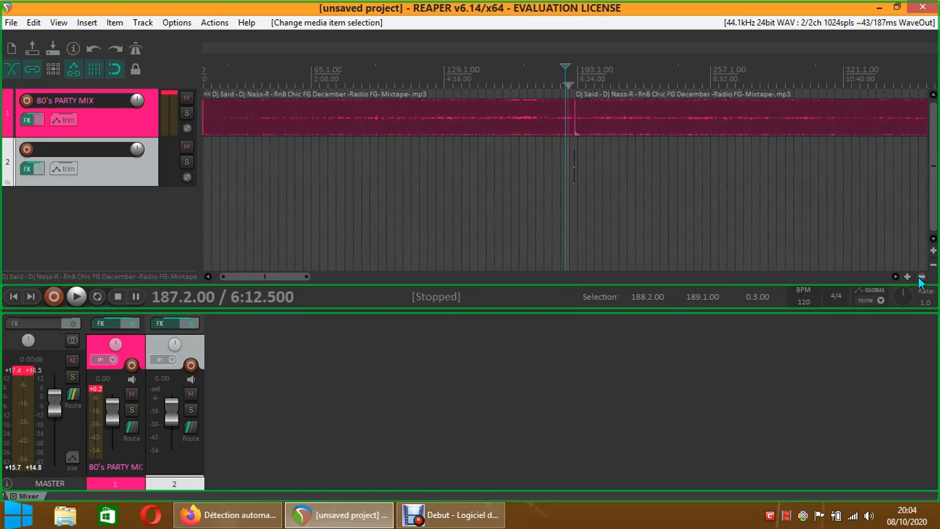
click(921, 276)
click(921, 277)
click(921, 277)
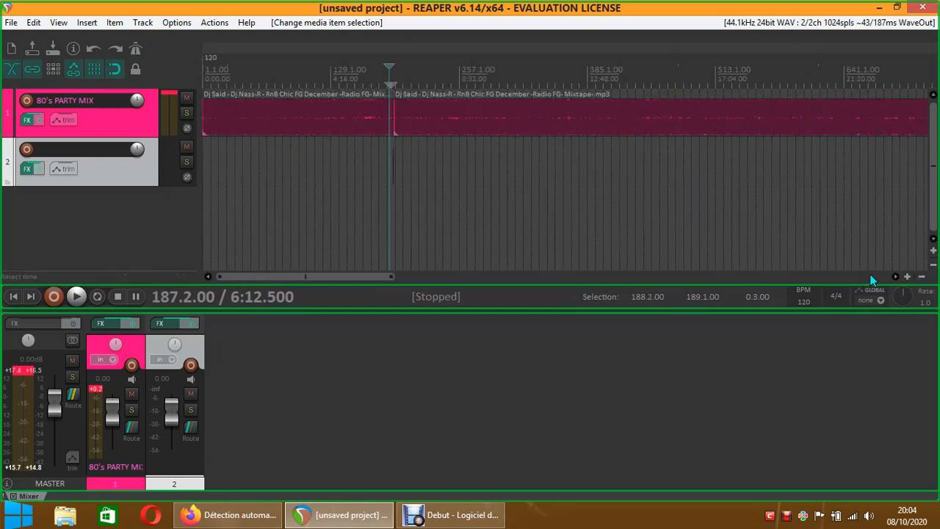
click(922, 277)
click(921, 277)
click(922, 276)
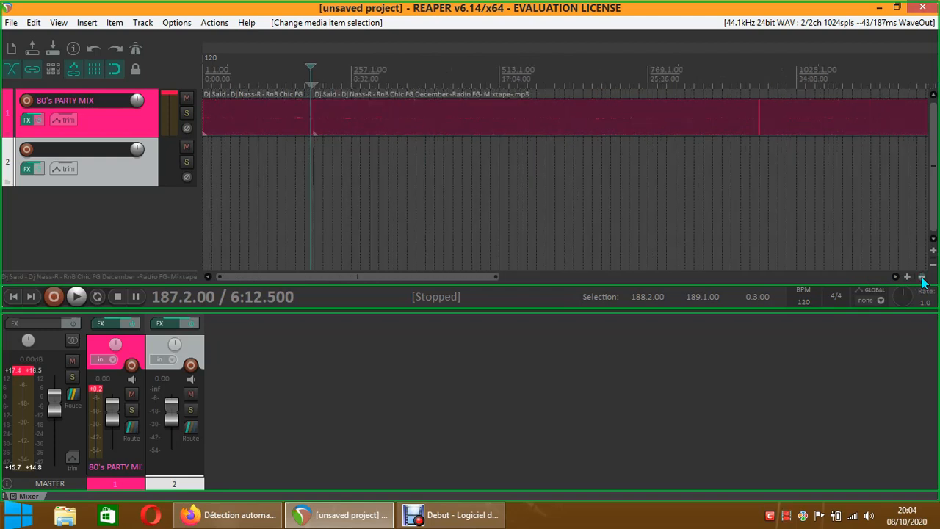
click(921, 277)
click(921, 276)
drag(528, 277, 561, 278)
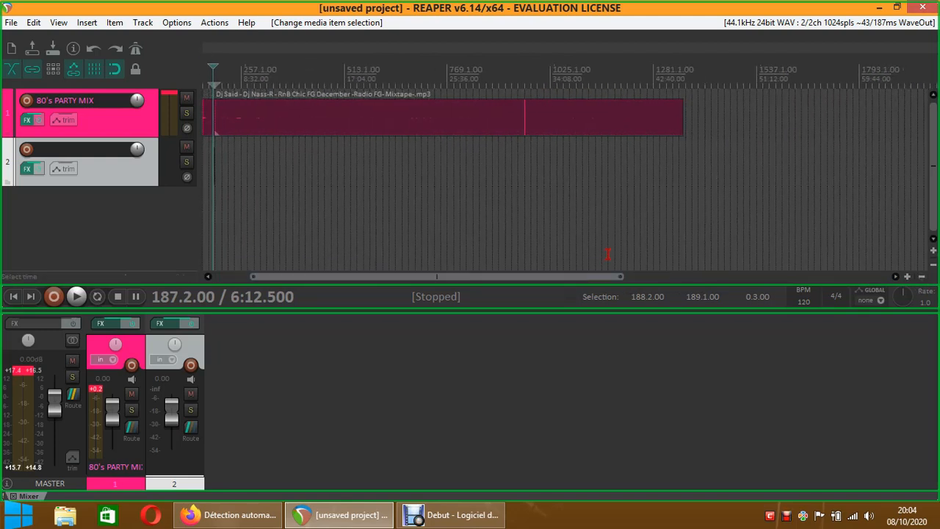
click(673, 86)
- Move the edit cursor to 1345.3.00, closer to the end of the last 80's PARTY MIX item
click(907, 276)
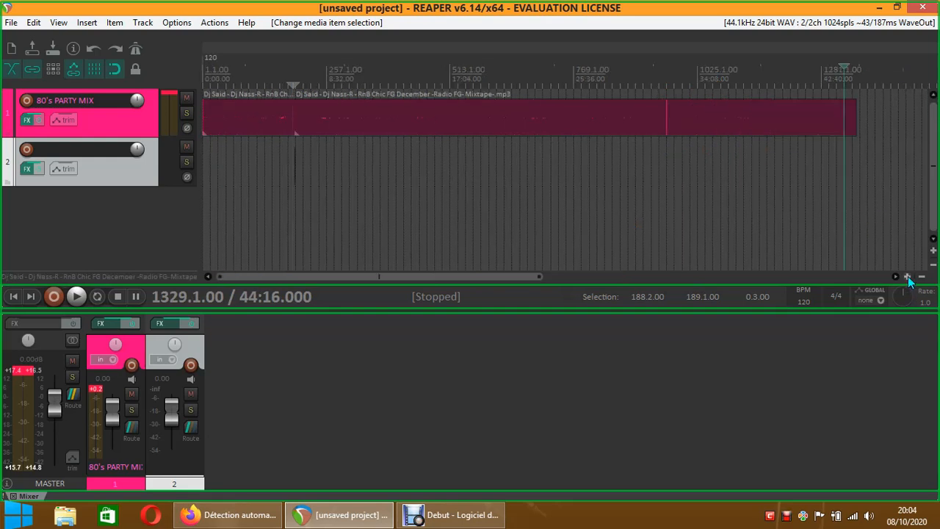
click(907, 276)
click(907, 276)
click(907, 276)
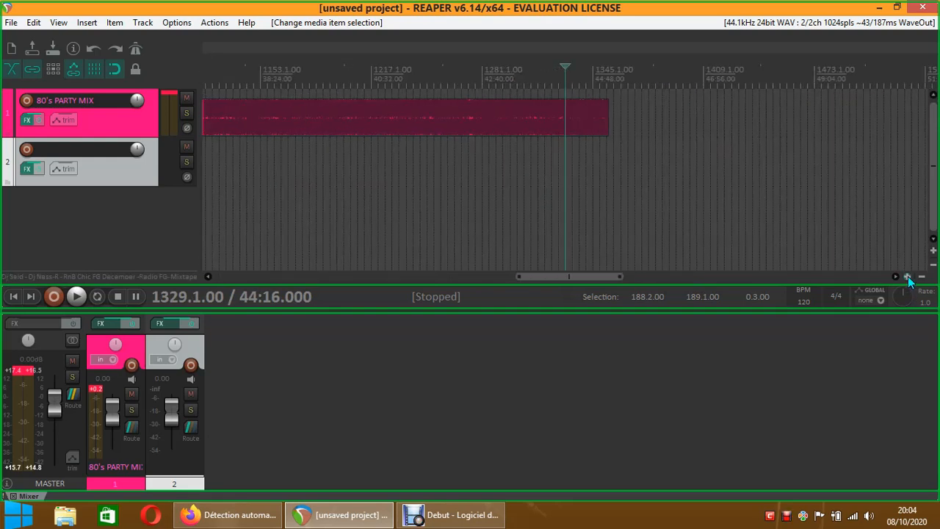
click(906, 276)
click(907, 276)
click(906, 276)
click(907, 276)
click(907, 276)
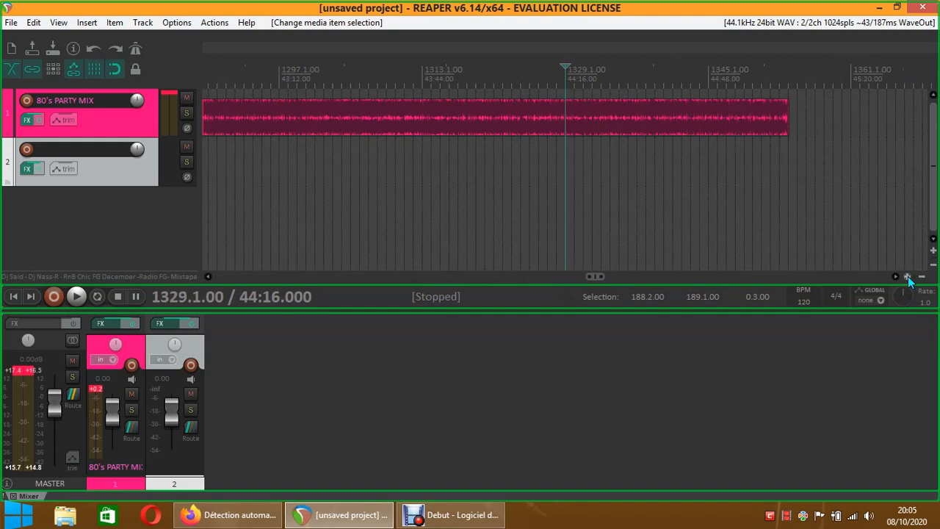
click(906, 276)
click(907, 276)
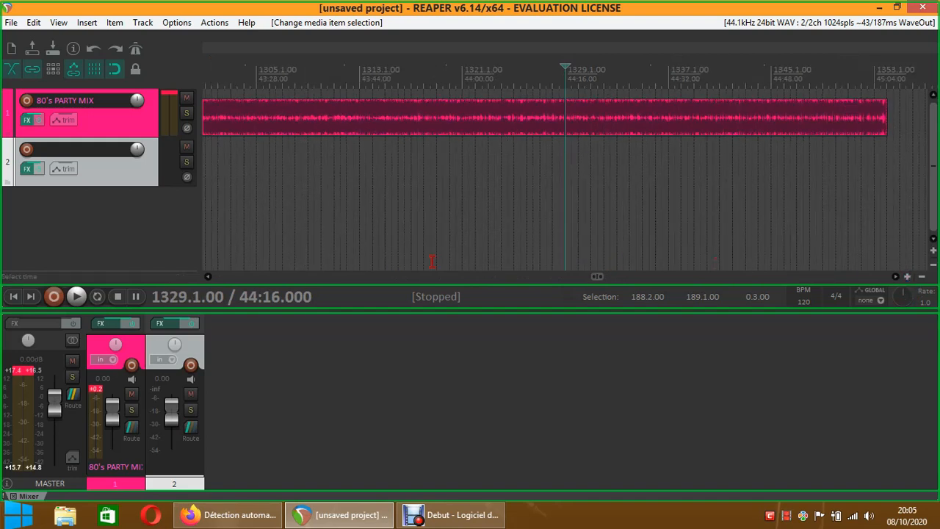
click(895, 276)
click(895, 276)
click(895, 276)
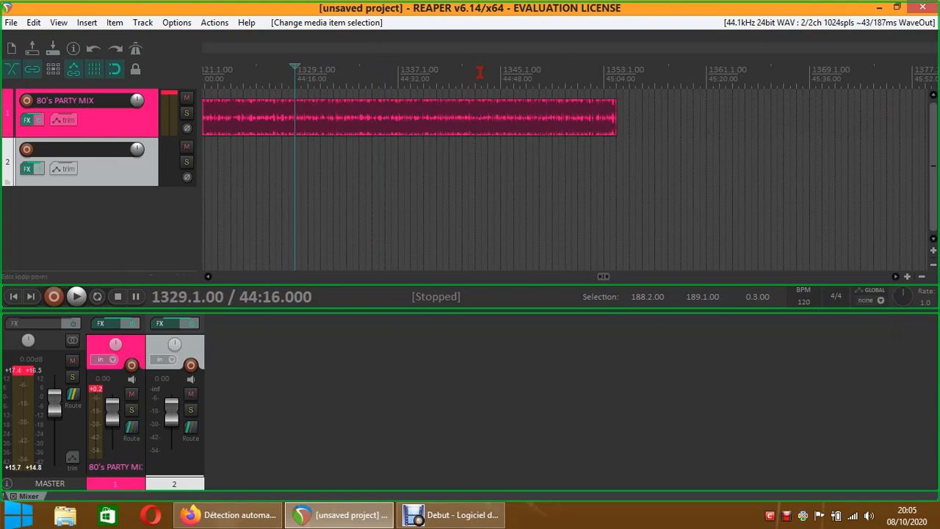
click(507, 75)
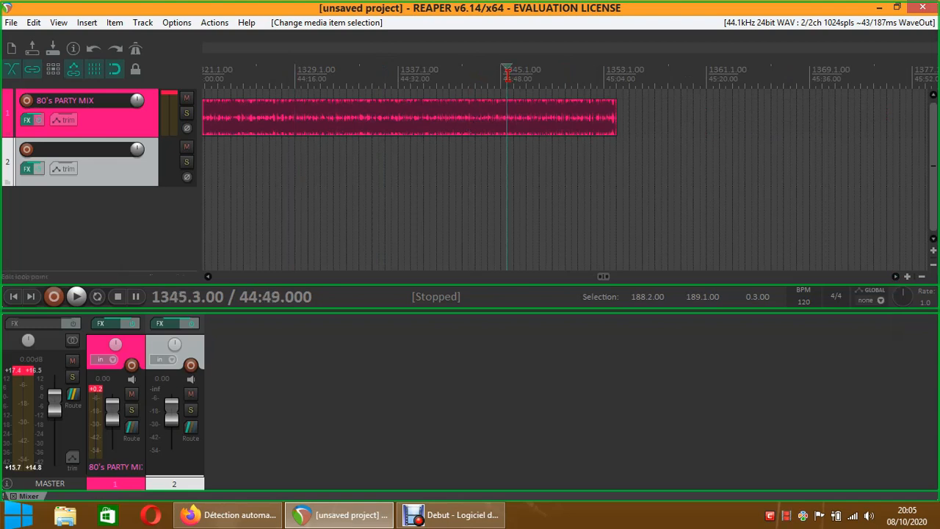
- Shift the edit cursor further along the last 80's PARTY MIX item to 1348.3.96
click(907, 277)
click(908, 277)
click(907, 277)
click(908, 277)
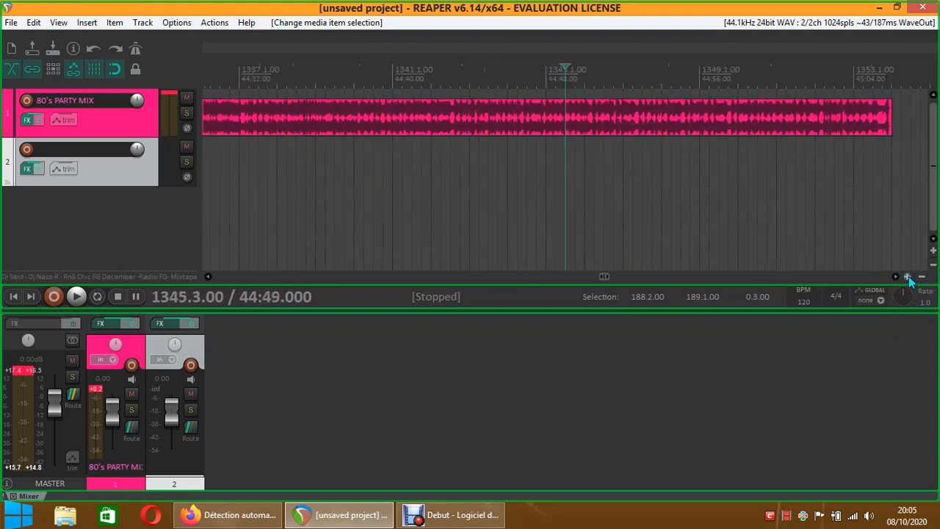
click(907, 277)
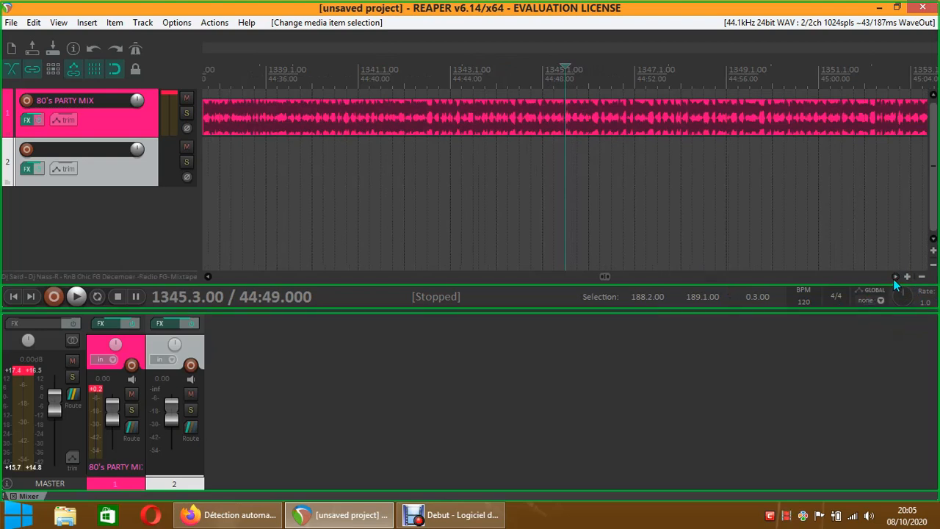
click(894, 277)
click(894, 276)
click(894, 277)
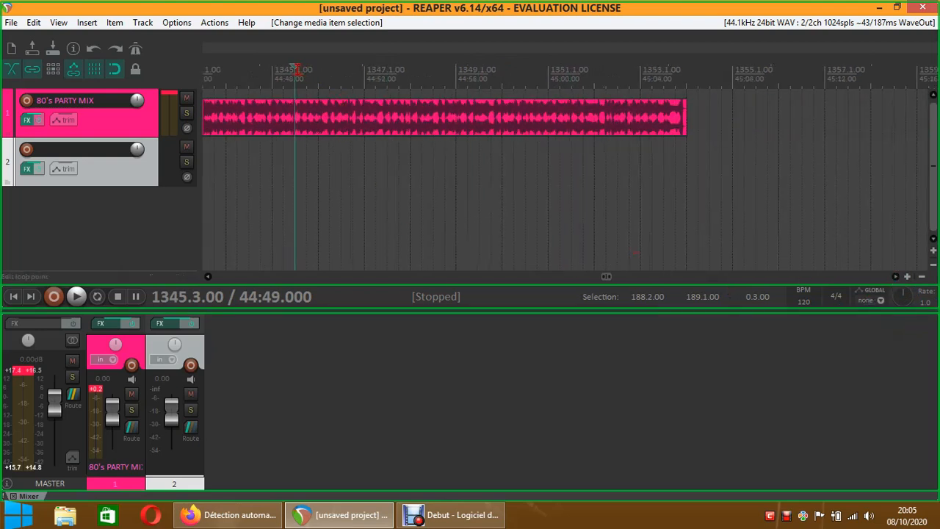
drag(294, 68, 444, 73)
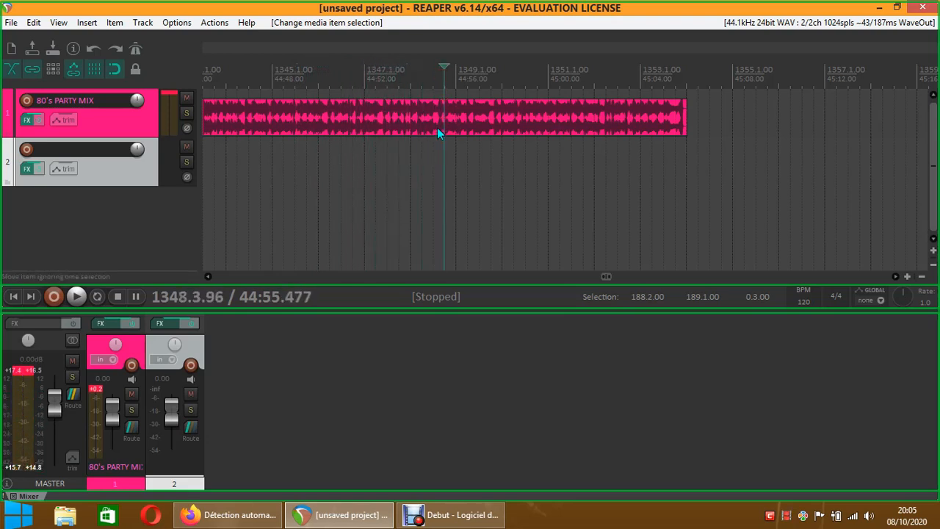
- Insert a new empty track below track 2
right_click(136, 231)
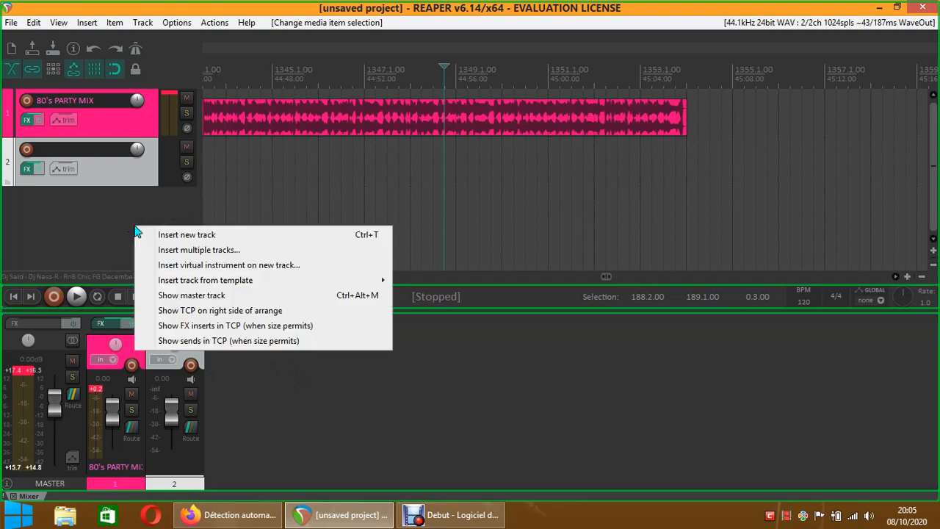
click(151, 236)
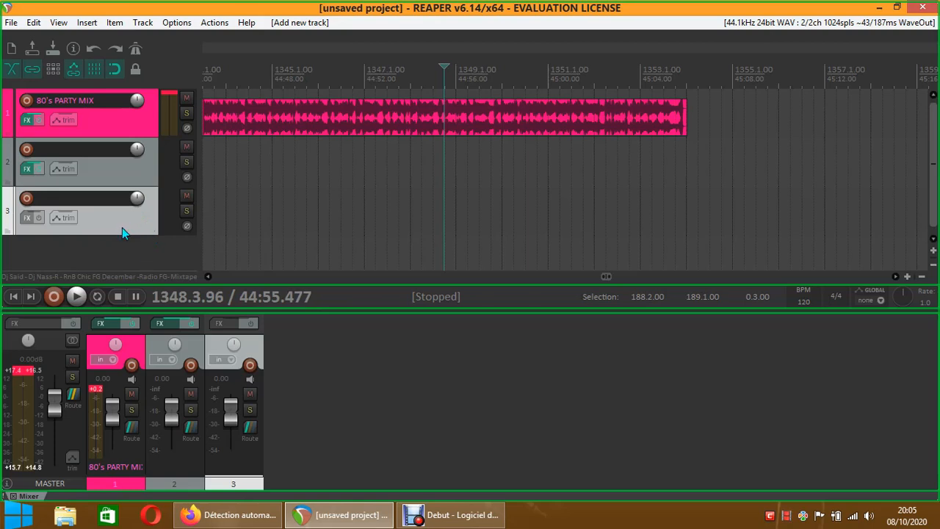
click(118, 179)
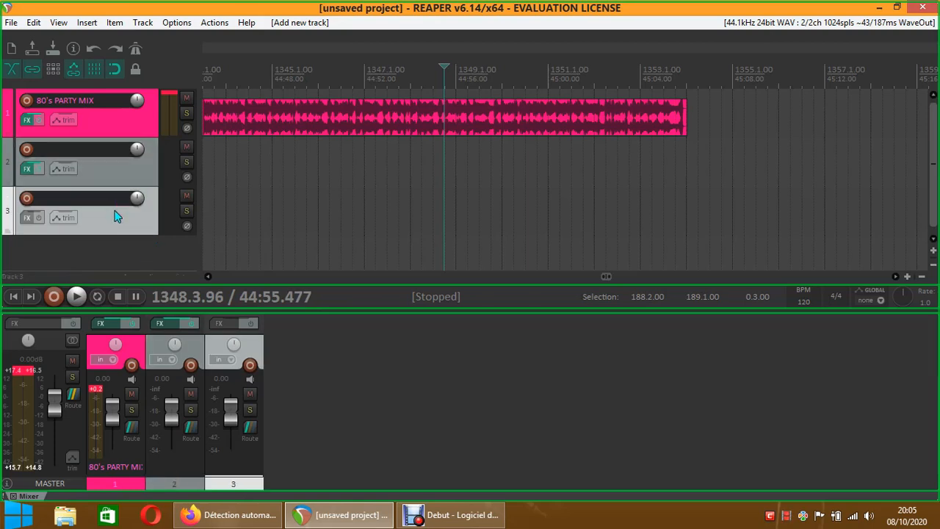
click(112, 125)
click(114, 165)
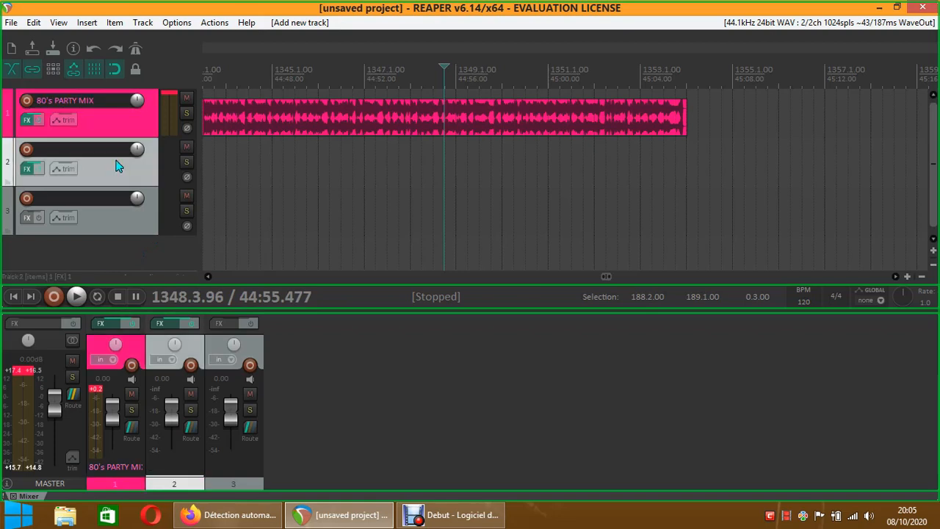
click(104, 124)
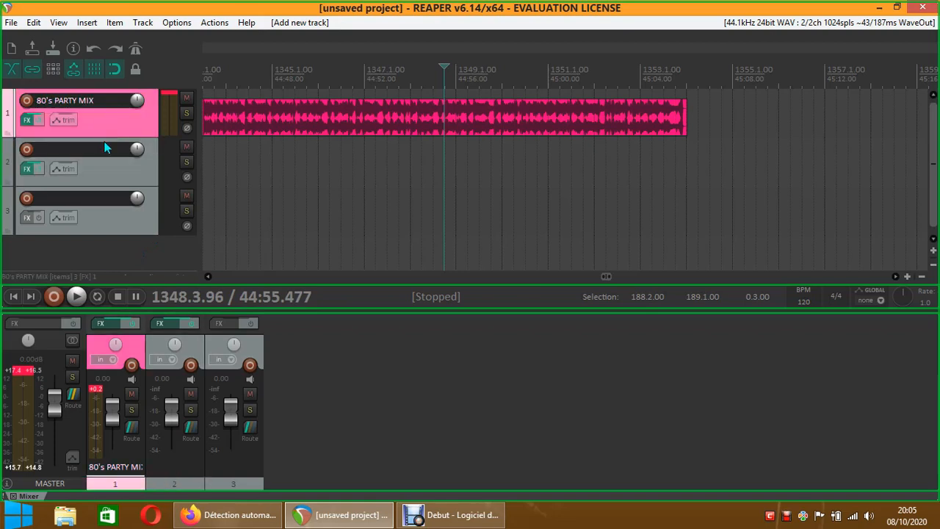
click(114, 170)
click(105, 217)
click(114, 171)
click(110, 210)
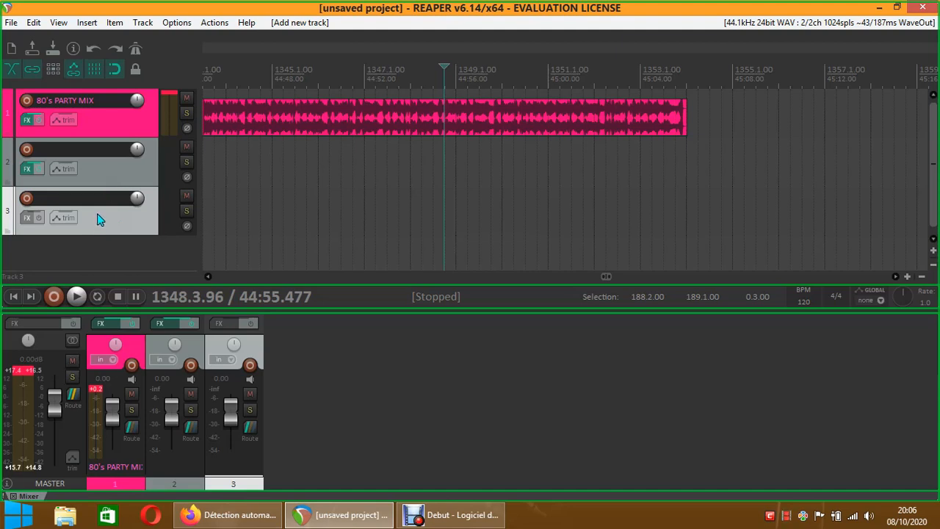
- Give track 2 a custom track color using the dark blue basic swatch
click(97, 167)
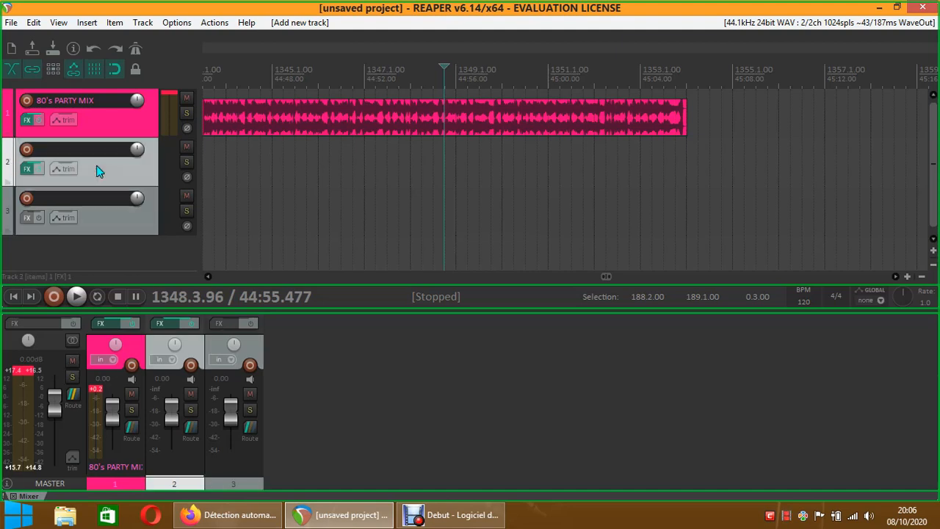
right_click(100, 170)
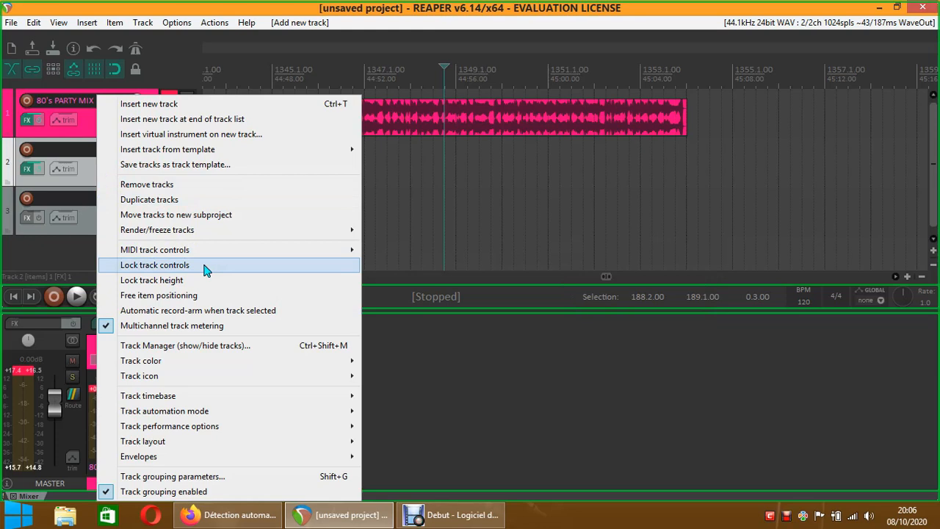
mouse_move(199, 361)
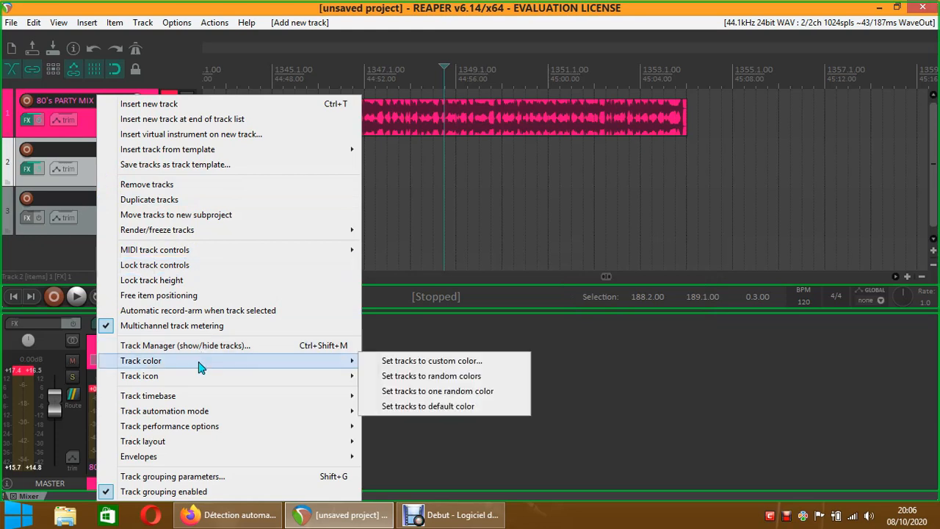
click(397, 361)
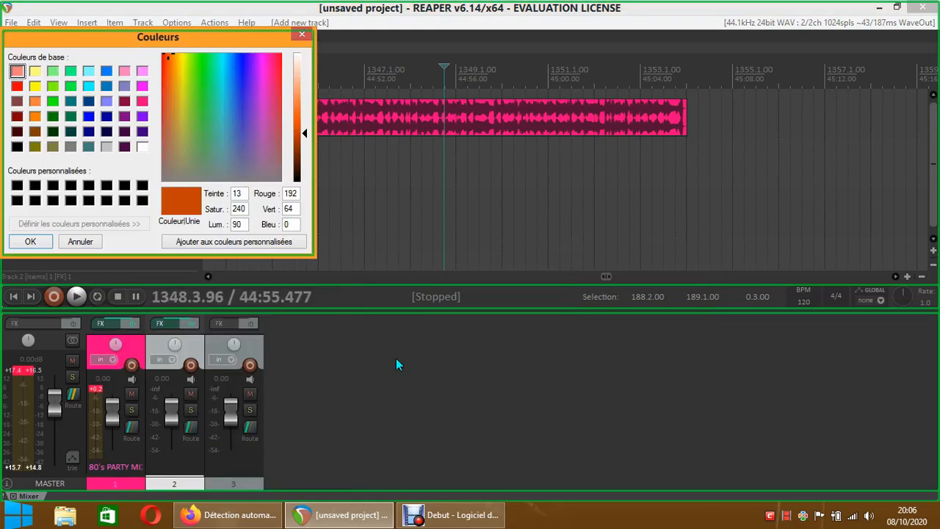
click(107, 117)
click(33, 244)
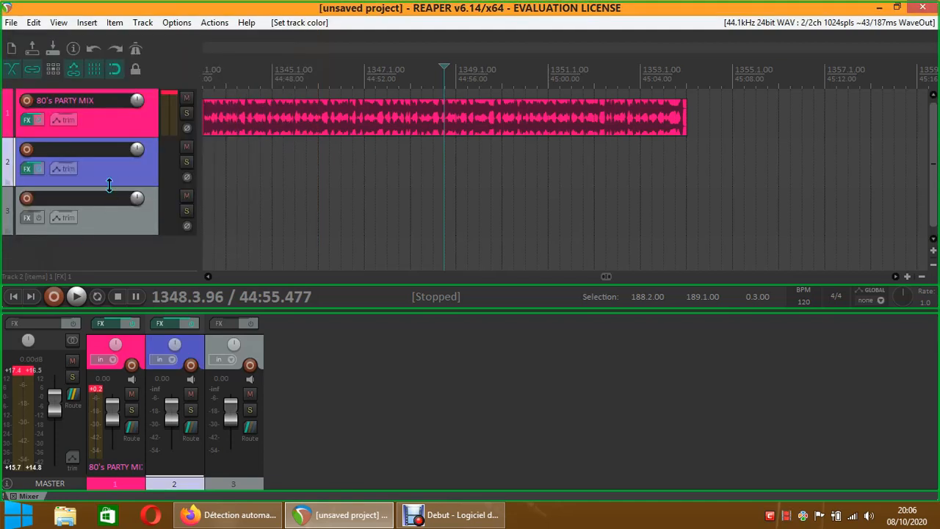
click(109, 121)
click(109, 170)
click(111, 117)
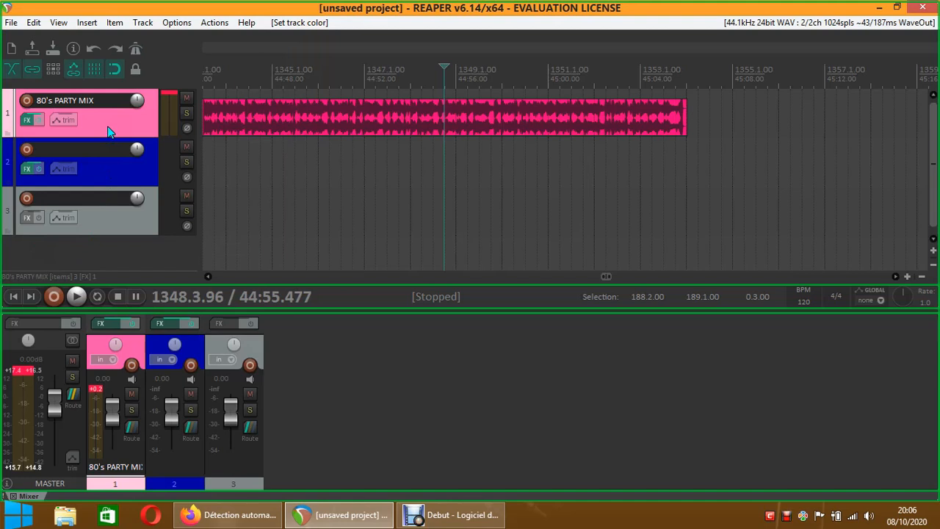
click(110, 164)
click(103, 118)
click(115, 160)
click(115, 171)
- Import DJ SOUND EFFECTS 2019 Track 01.mp3 from the sound effect jingles folder onto track 3
click(120, 219)
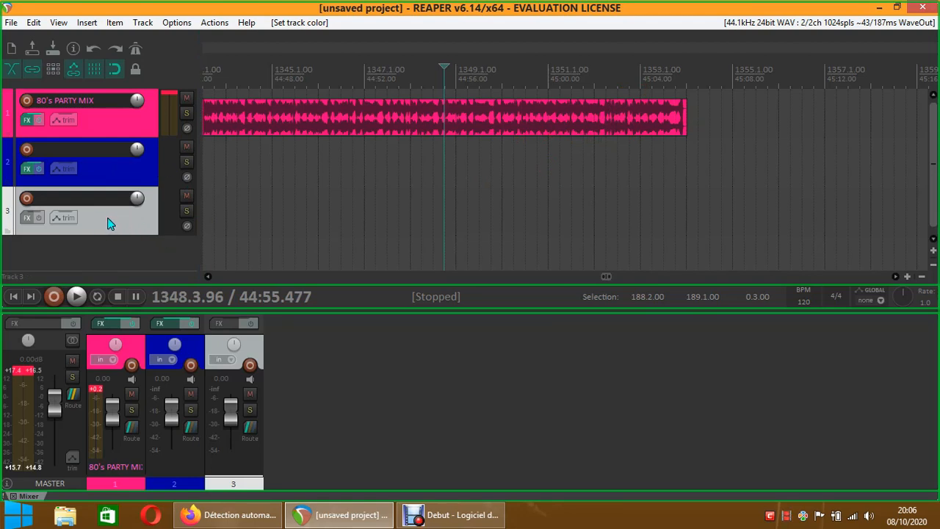
click(89, 22)
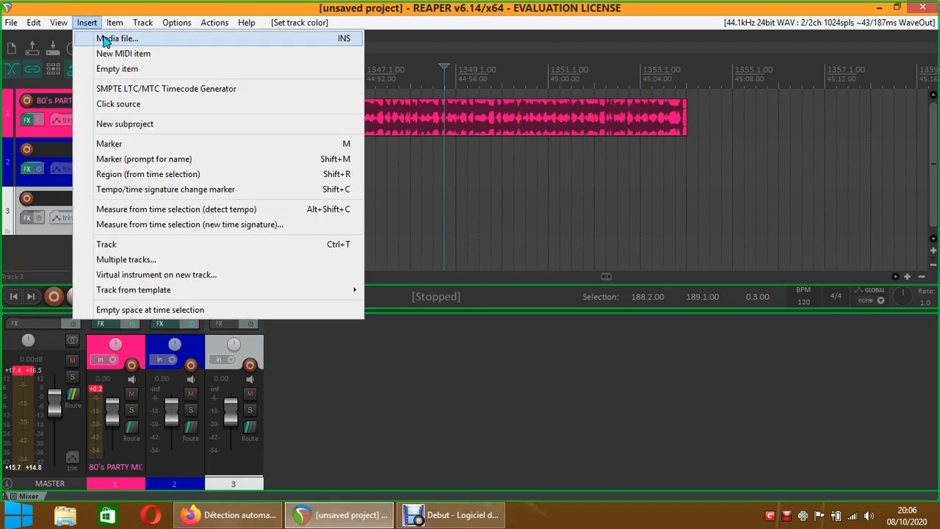
click(104, 41)
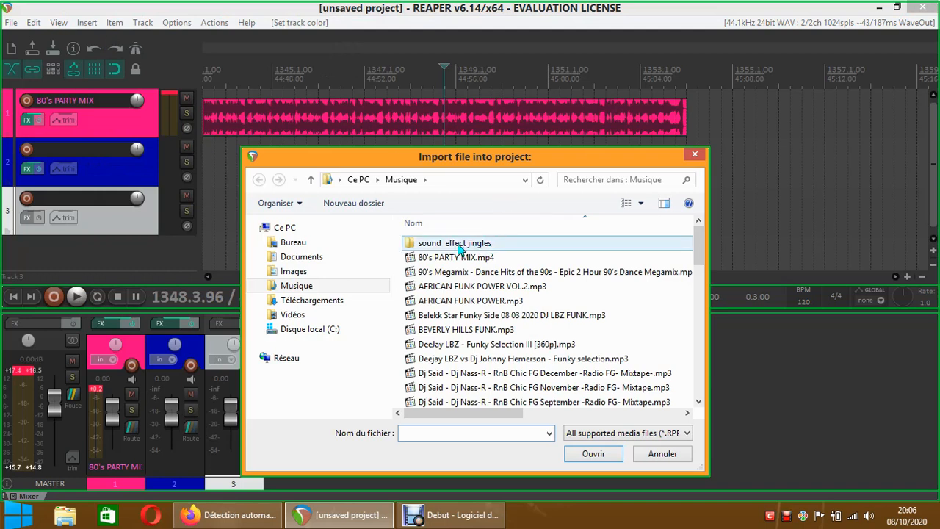
double_click(458, 249)
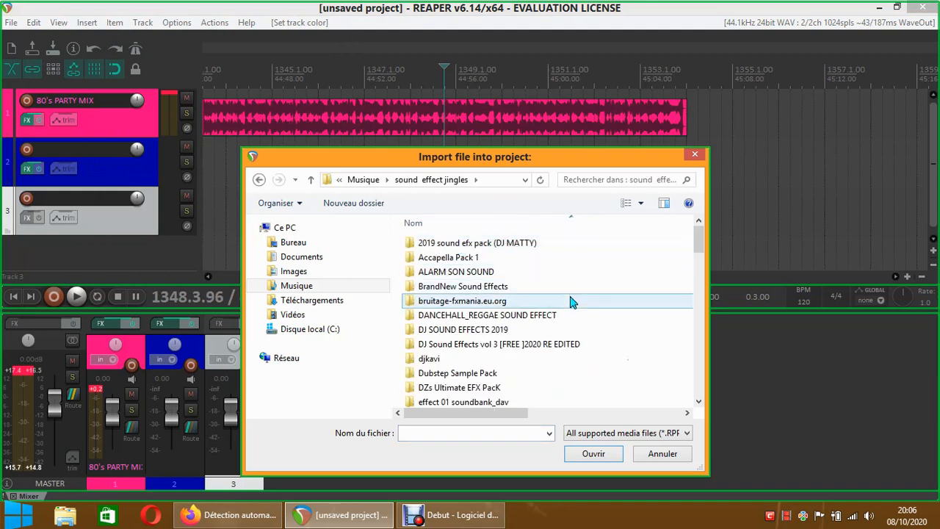
double_click(482, 329)
click(477, 248)
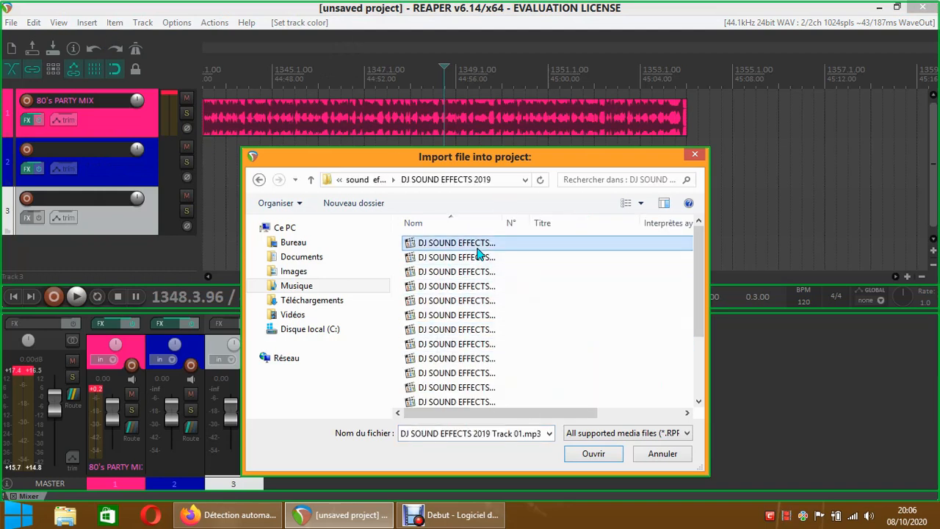
click(596, 454)
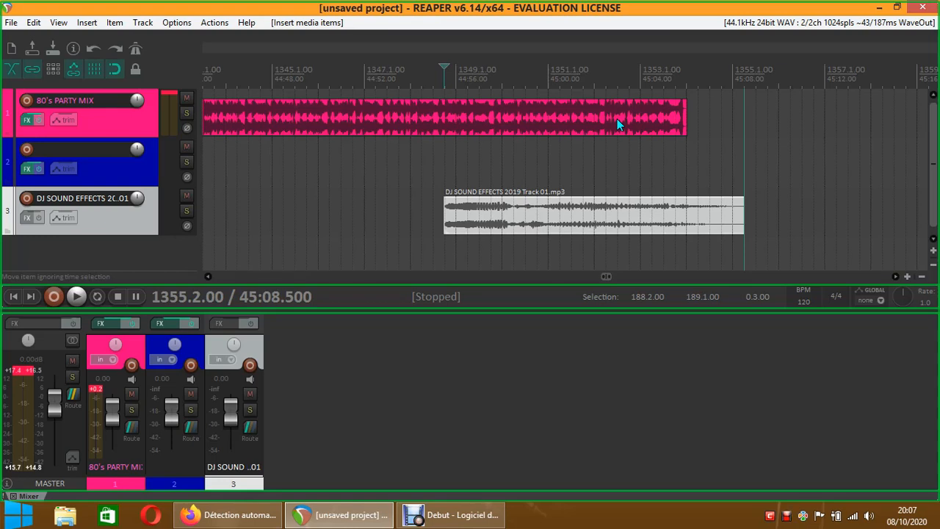
- Move the sound effects item on track 3 to start at about 1352.1, overlapping the end of the mix
drag(506, 225, 742, 229)
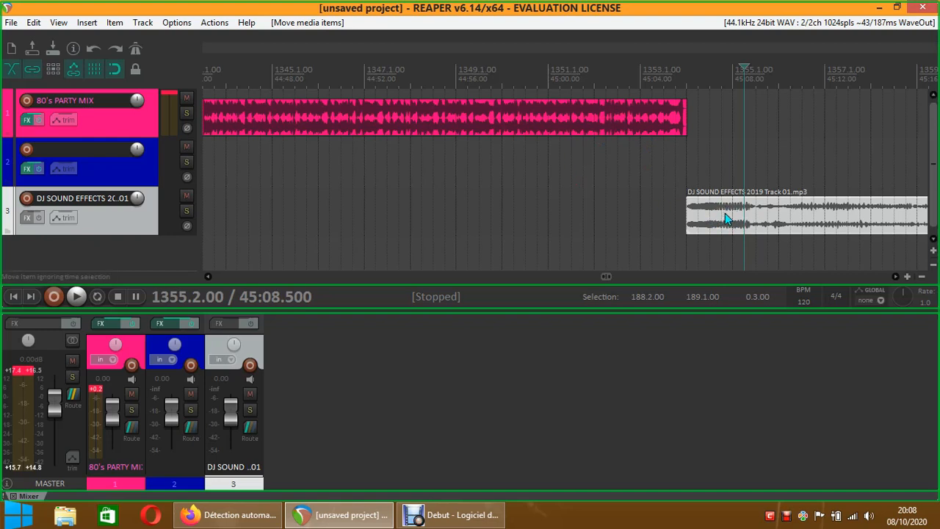
drag(723, 215, 634, 219)
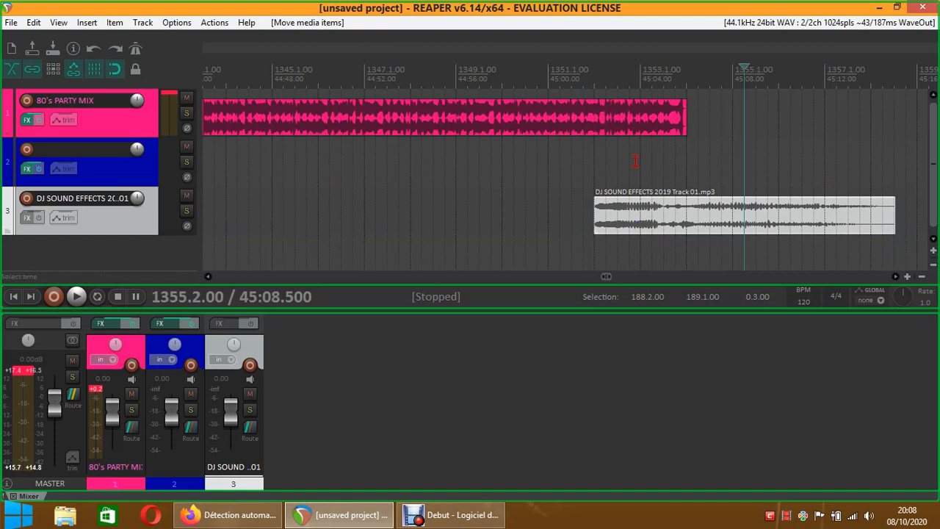
- Split the mix item on the 80's PARTY MIX track at 1352.3.00, near its end
click(100, 126)
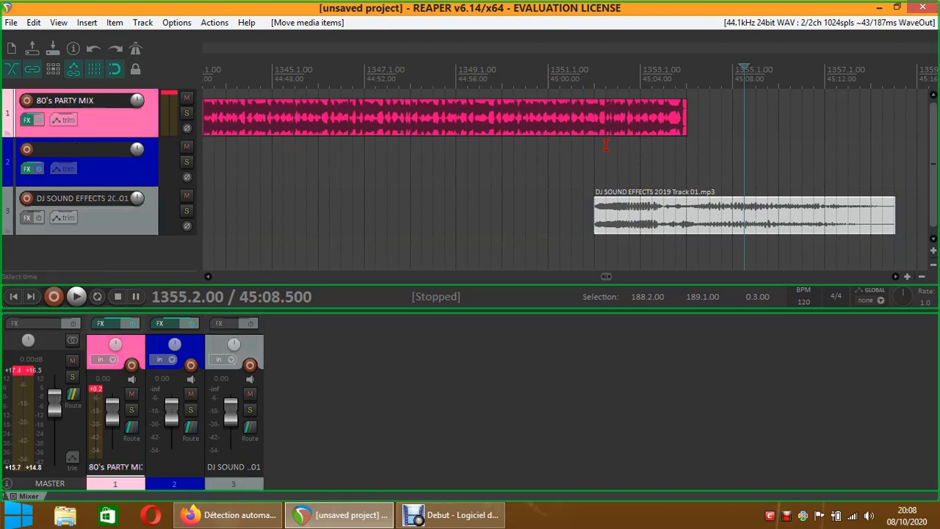
click(615, 123)
right_click(623, 127)
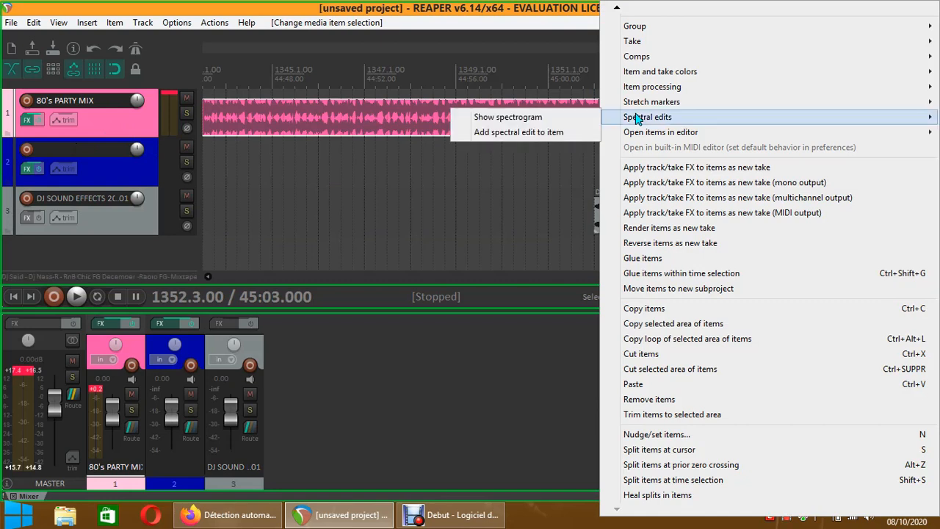
click(661, 450)
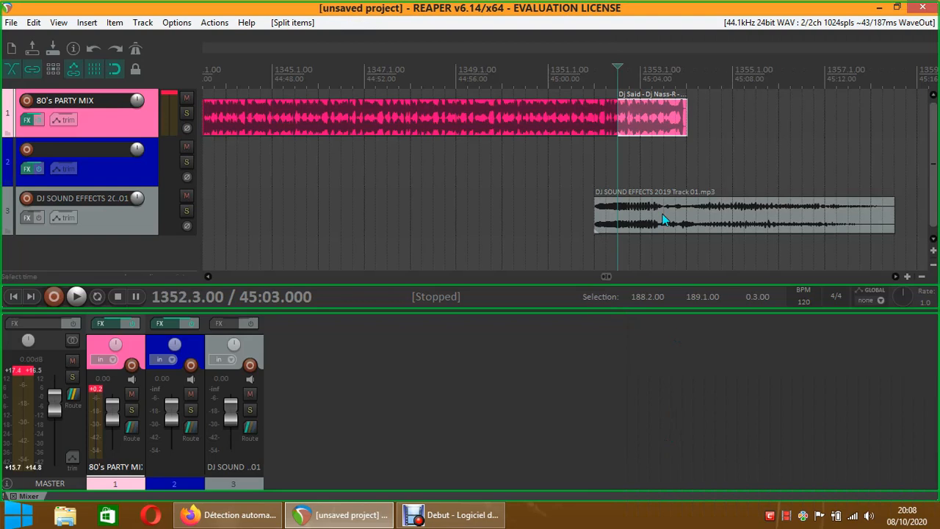
- Move the sound effects item to about 1354.2 and the split-off end piece of the mix to about 1353.2, leaving a gap
drag(648, 129, 657, 129)
drag(658, 221, 769, 221)
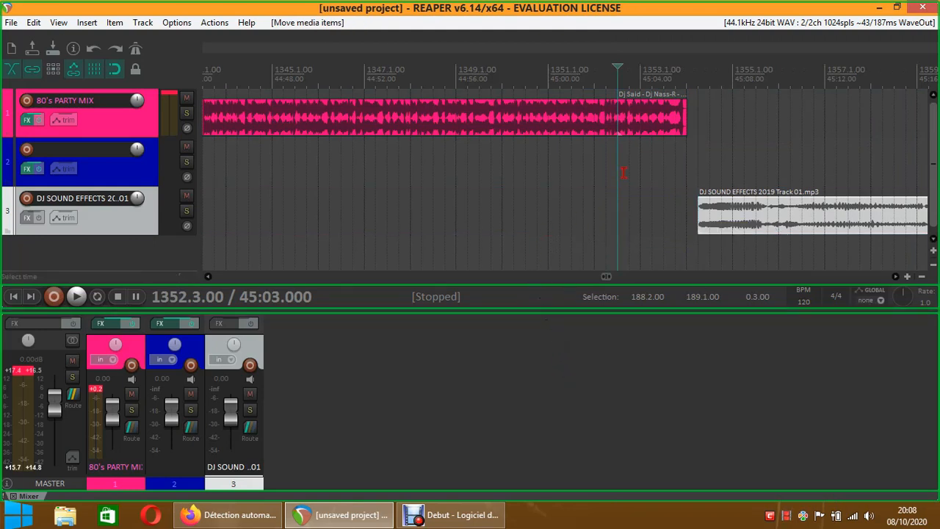
key(s)
drag(641, 126, 679, 128)
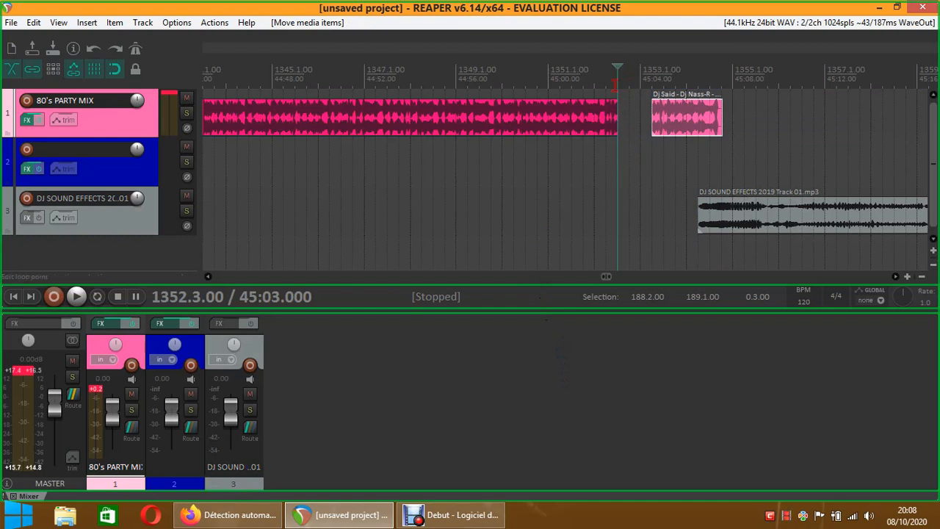
mouse_move(618, 69)
mouse_down()
mouse_move(648, 70)
mouse_move(618, 70)
mouse_up()
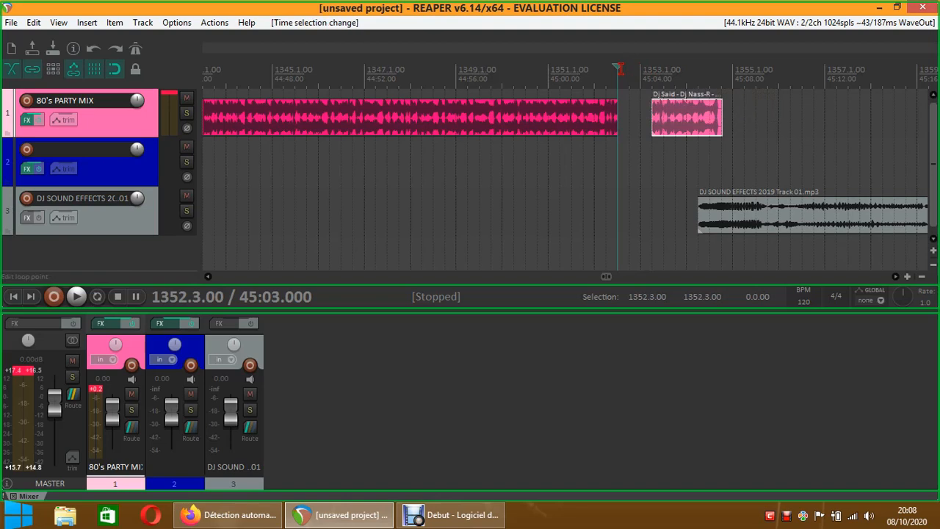
mouse_move(675, 116)
mouse_down()
mouse_move(695, 118)
mouse_move(678, 115)
mouse_move(677, 125)
mouse_up()
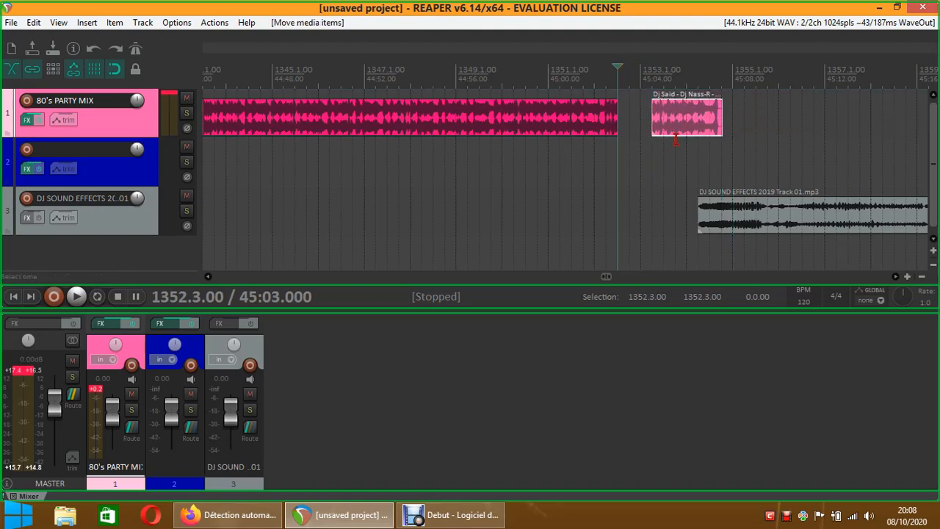
- Place the edit cursor at 1353.3.00 inside the split-off end piece of the mix
right_click(677, 129)
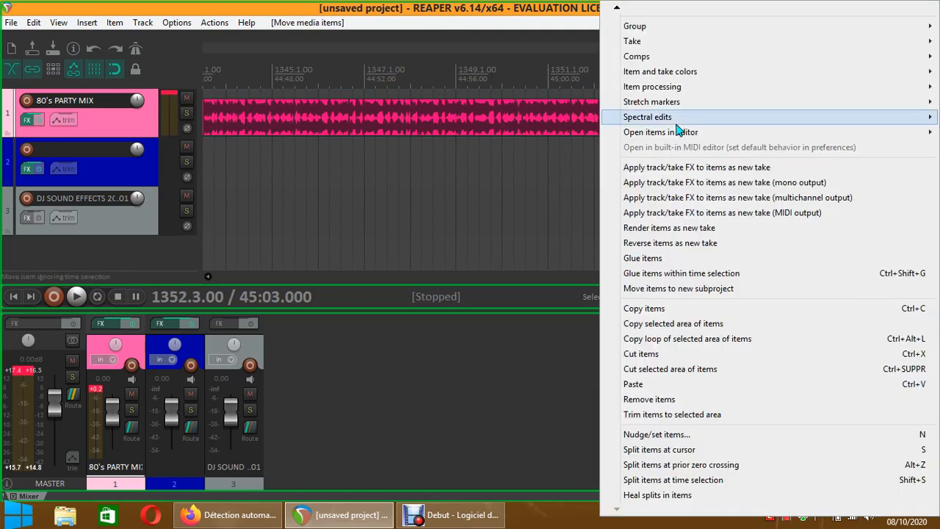
mouse_move(676, 129)
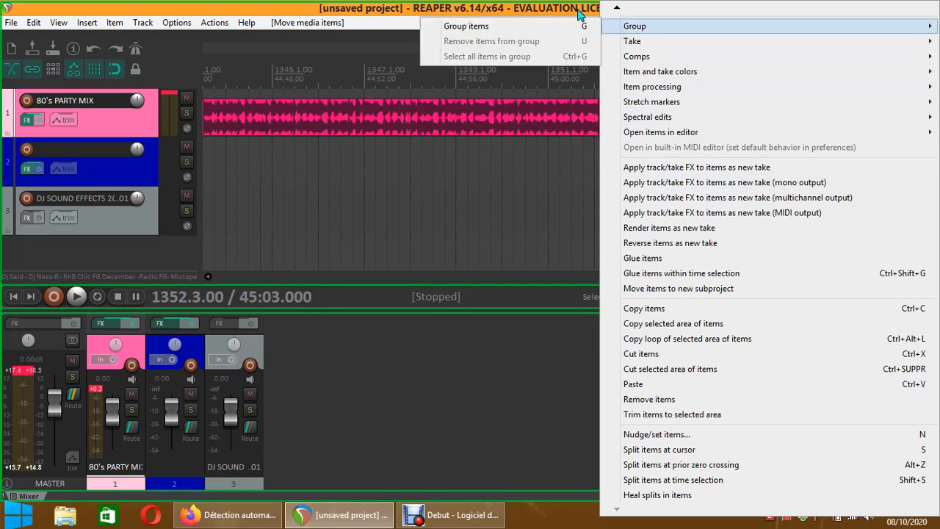
click(580, 11)
click(688, 122)
click(669, 122)
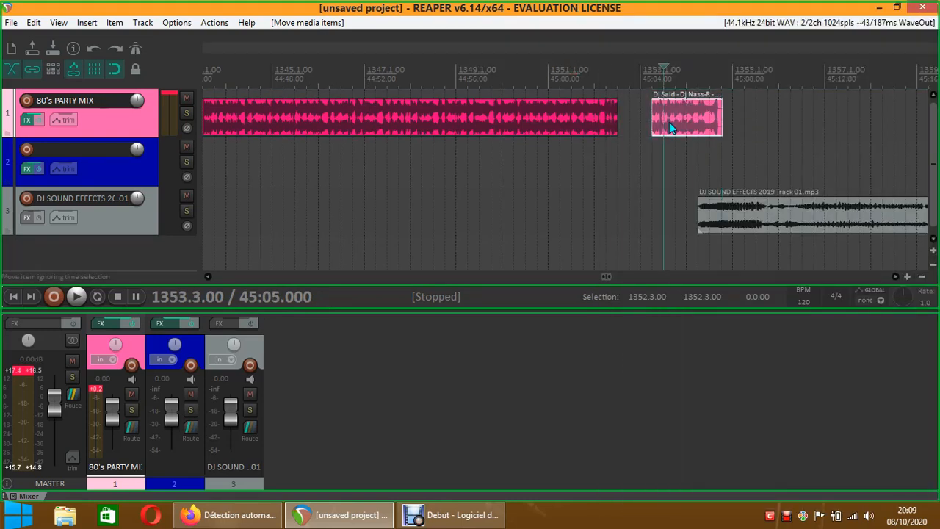
click(221, 28)
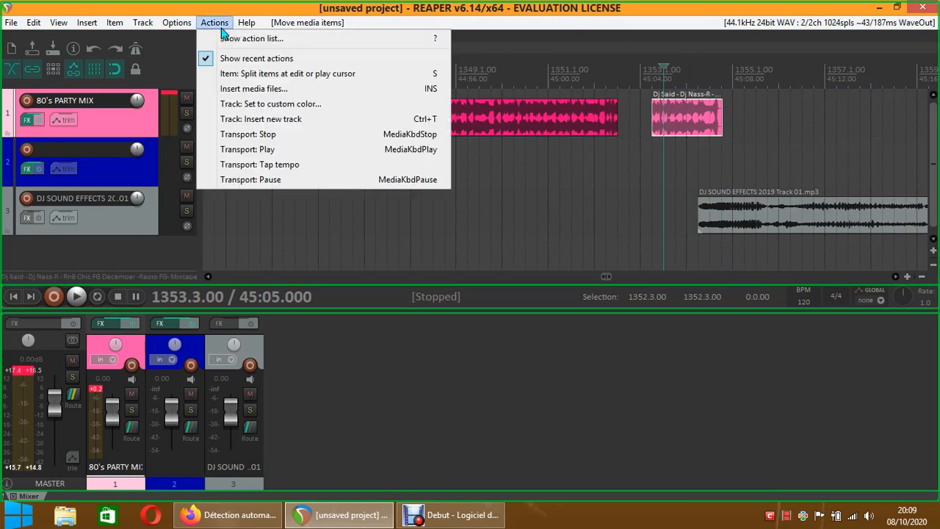
mouse_move(179, 22)
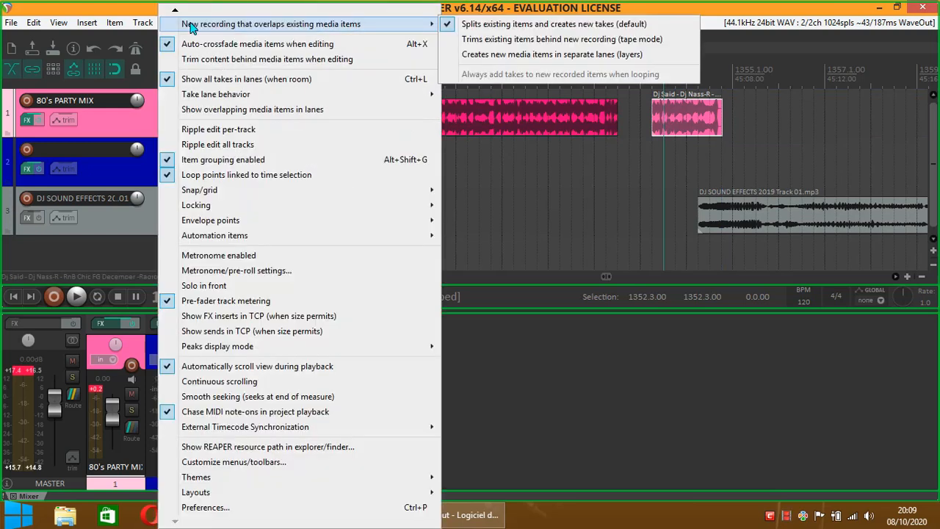
mouse_move(150, 25)
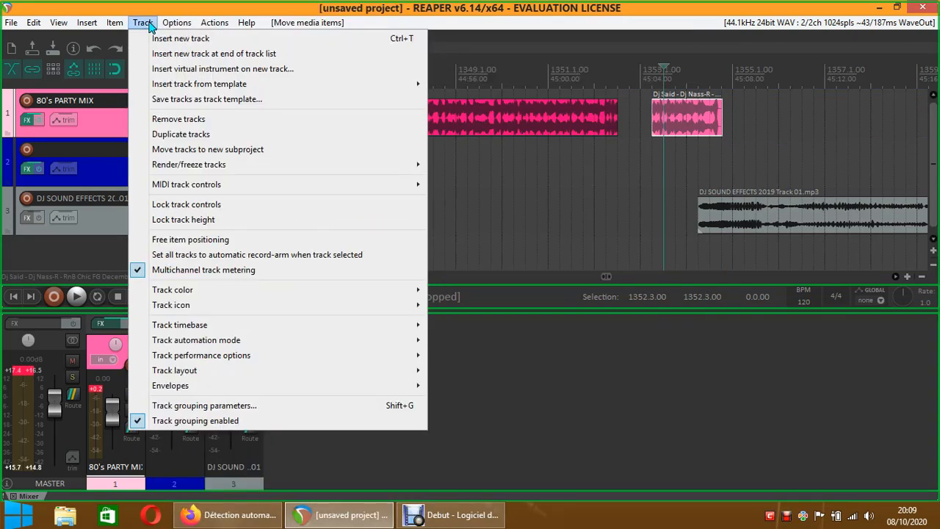
mouse_move(119, 24)
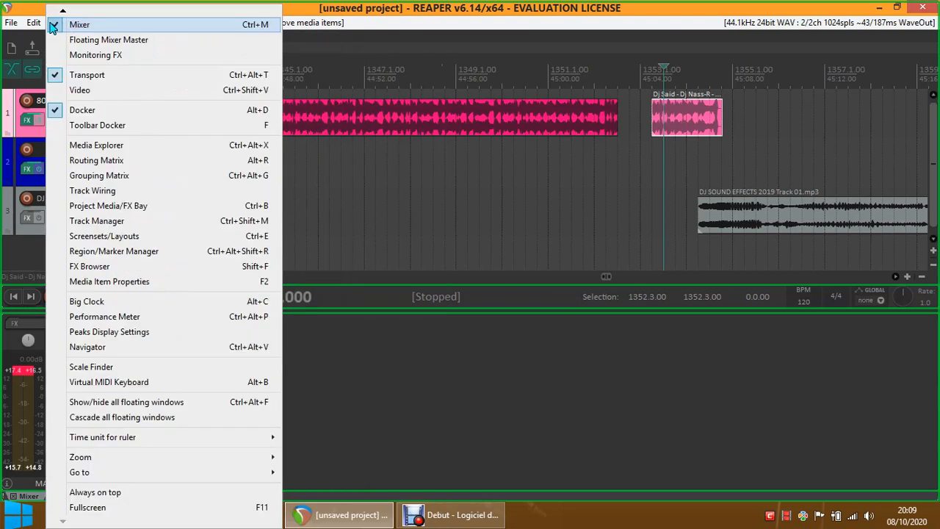
mouse_move(35, 23)
click(215, 22)
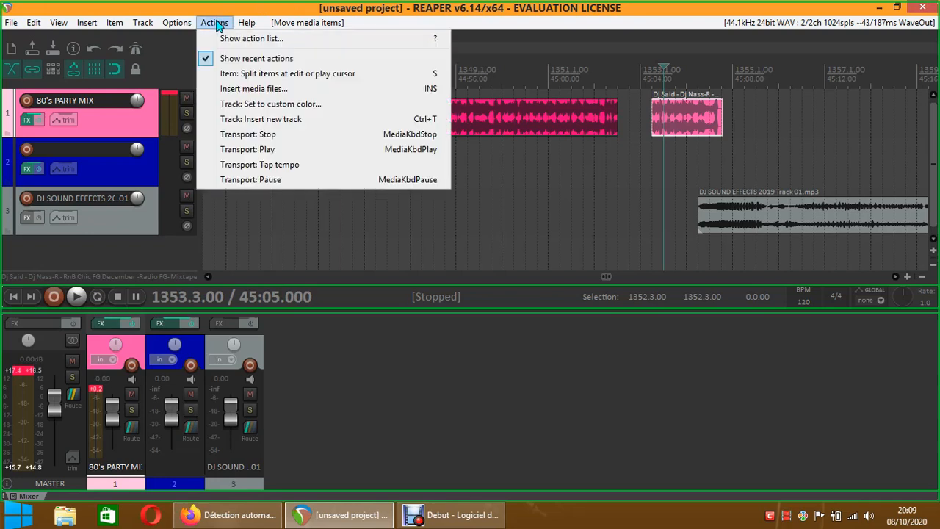
mouse_move(180, 25)
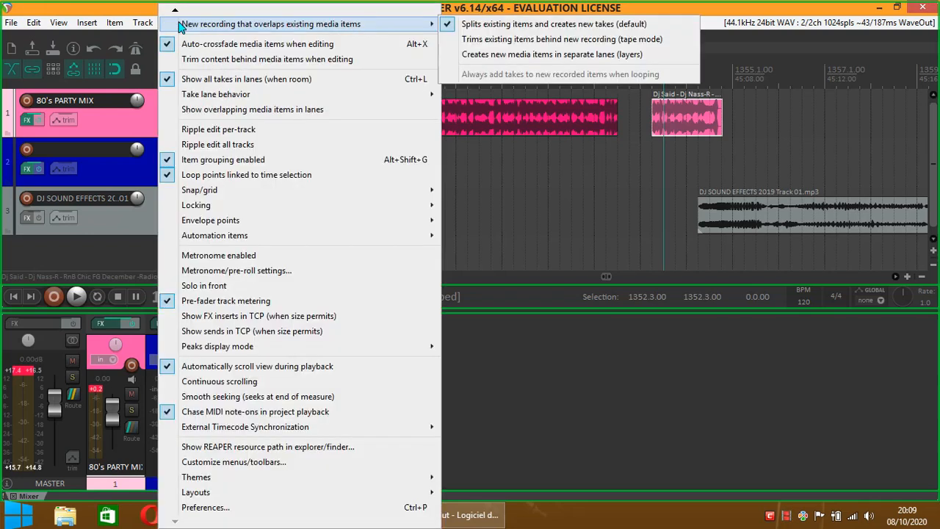
click(472, 524)
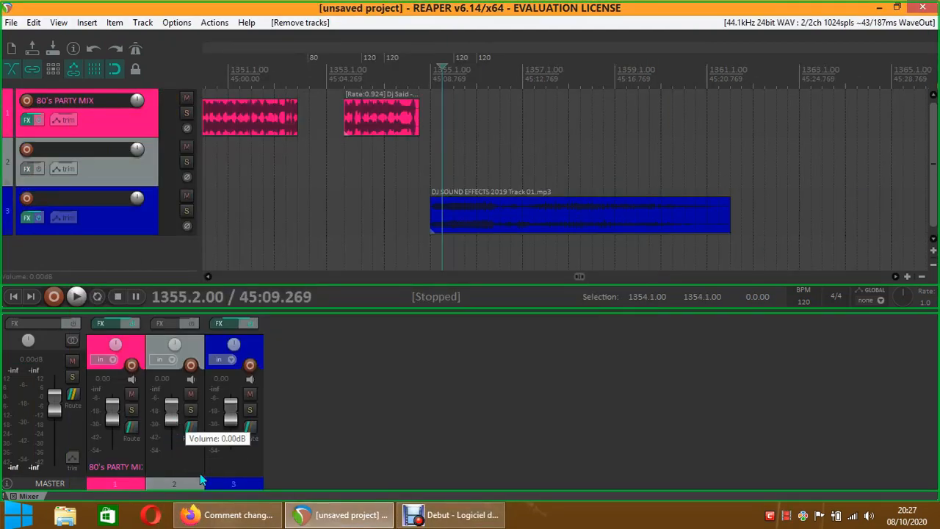
- Switch to the Firefox window and close it to return to REAPER
click(216, 515)
click(923, 9)
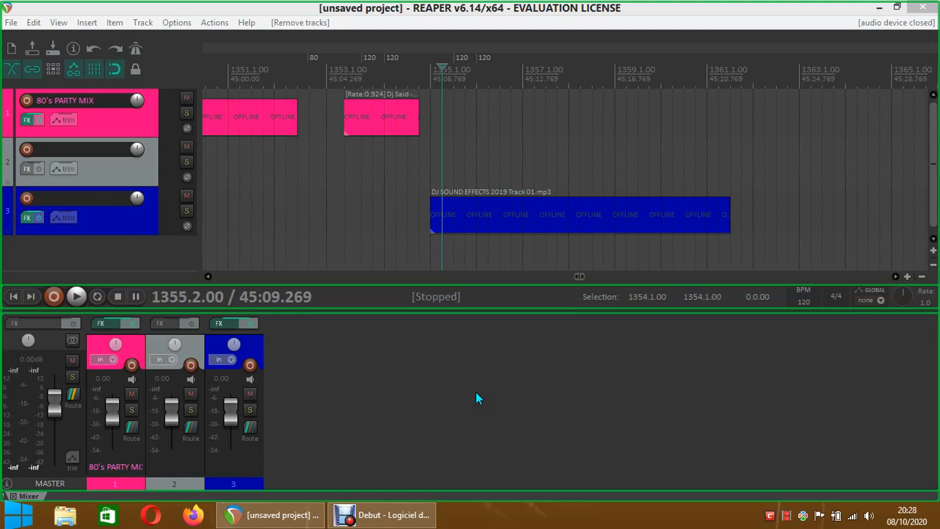
drag(440, 68, 386, 78)
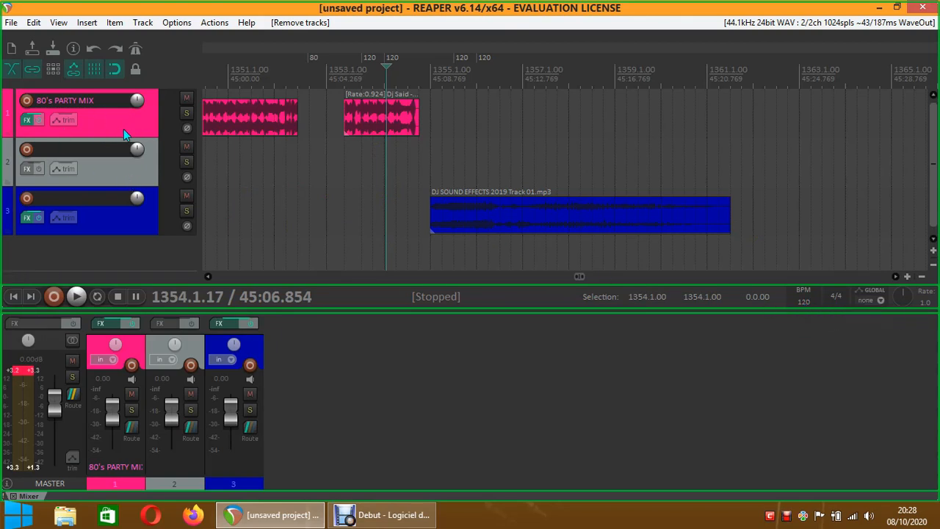
click(389, 108)
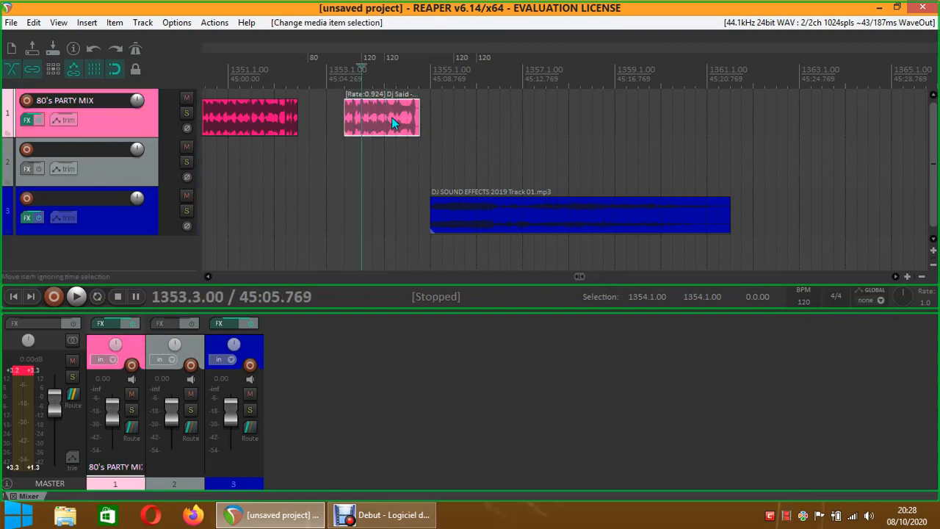
click(466, 208)
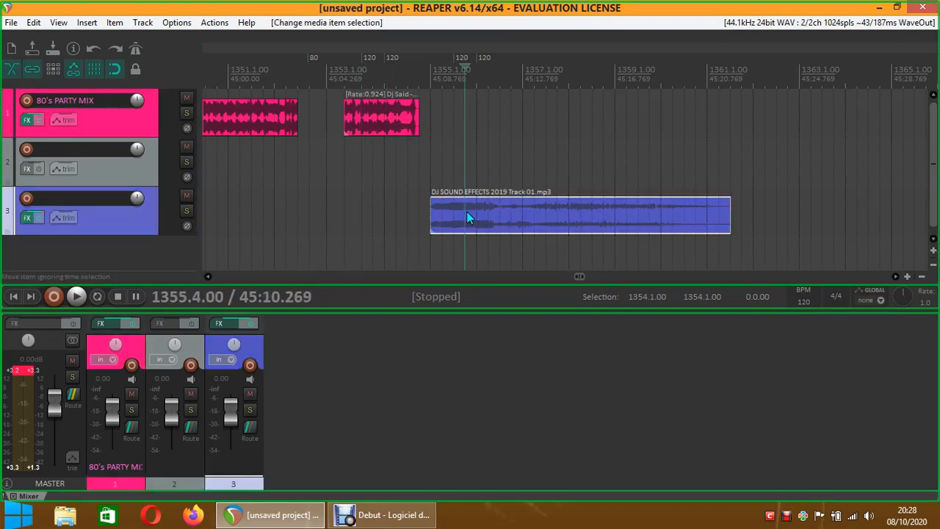
click(262, 122)
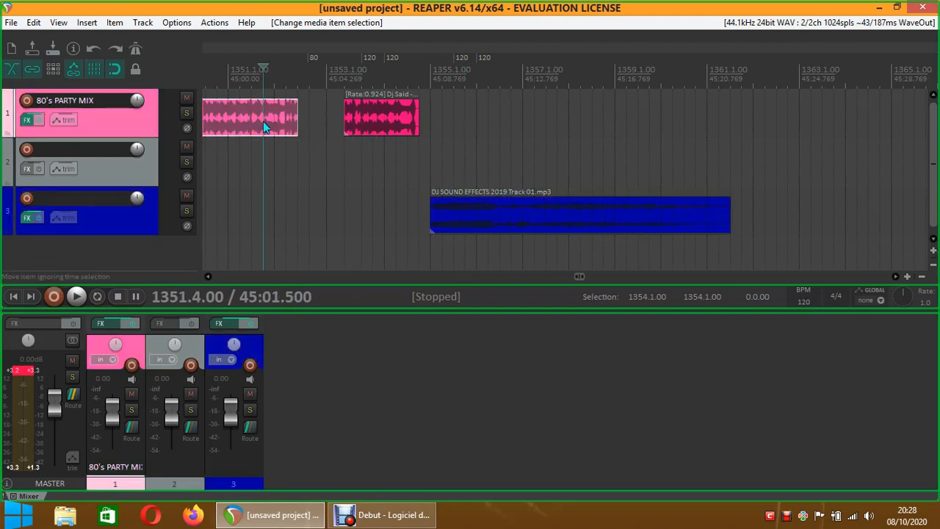
- Try a tempo of 60 BPM at 1353.4.00 within the split-off end piece of the mix and undo the change
click(377, 128)
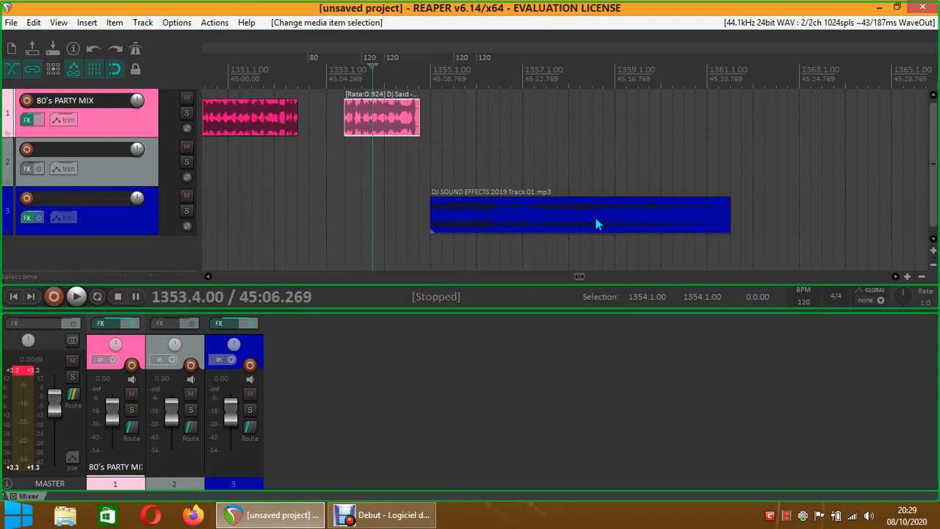
click(804, 301)
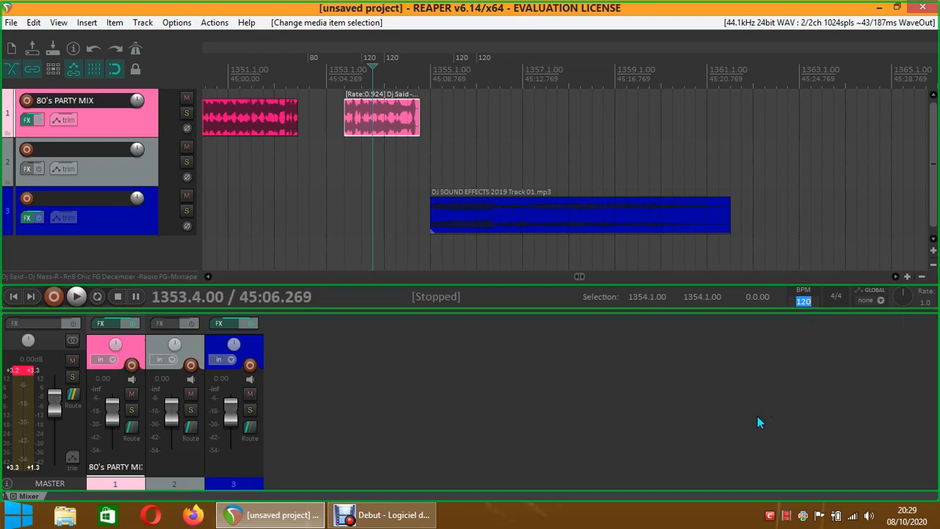
text(60)
key(Return)
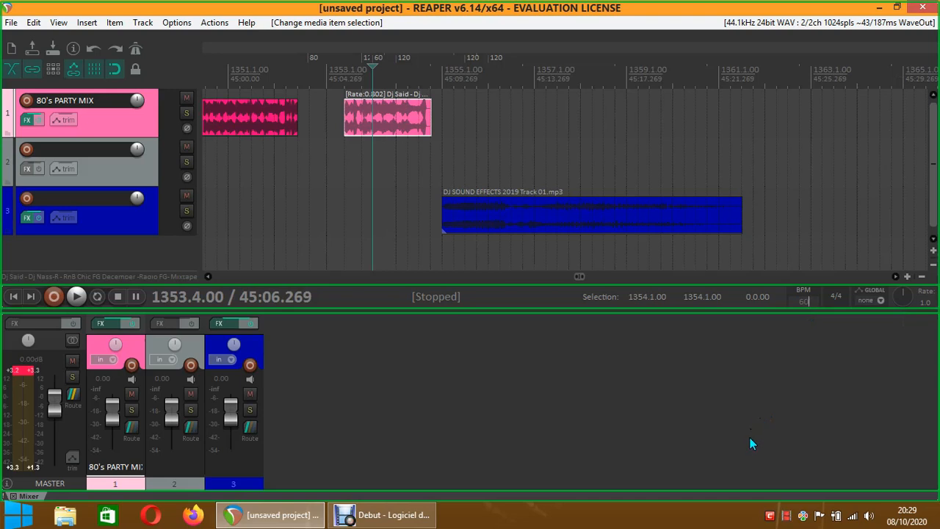
click(95, 49)
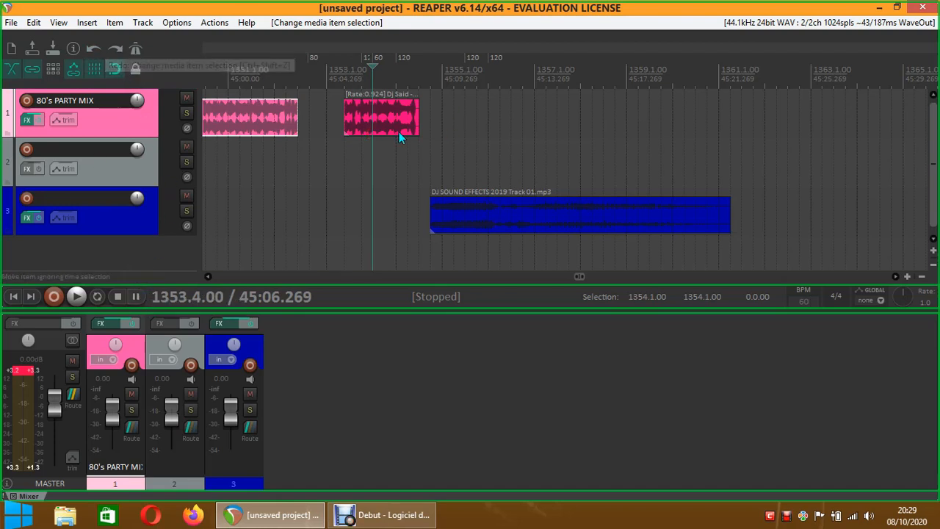
- Play the split-off end piece of the mix from 1353.1.86 and stop playback
click(121, 53)
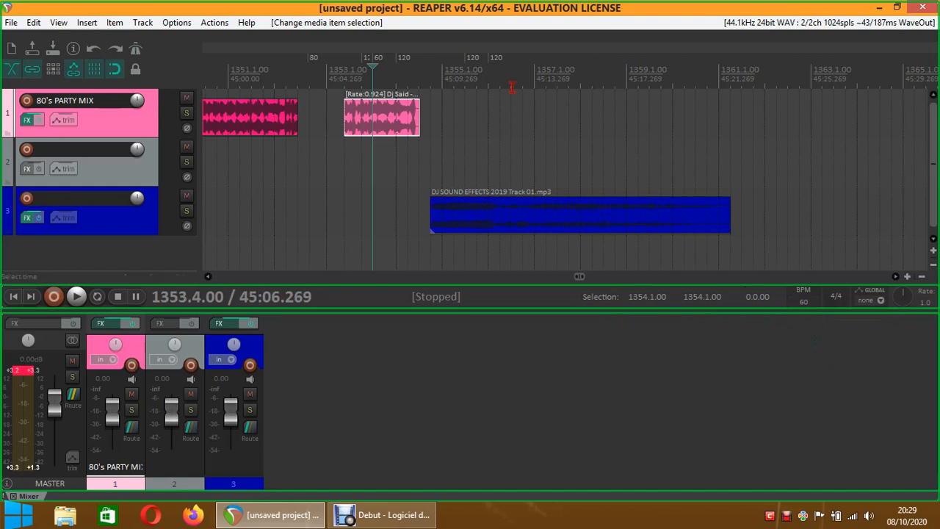
click(360, 70)
click(341, 71)
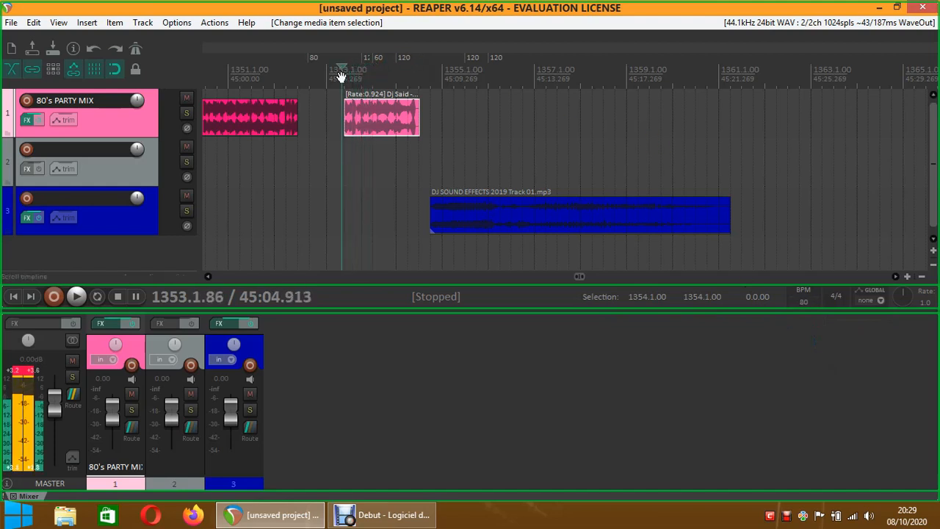
click(76, 296)
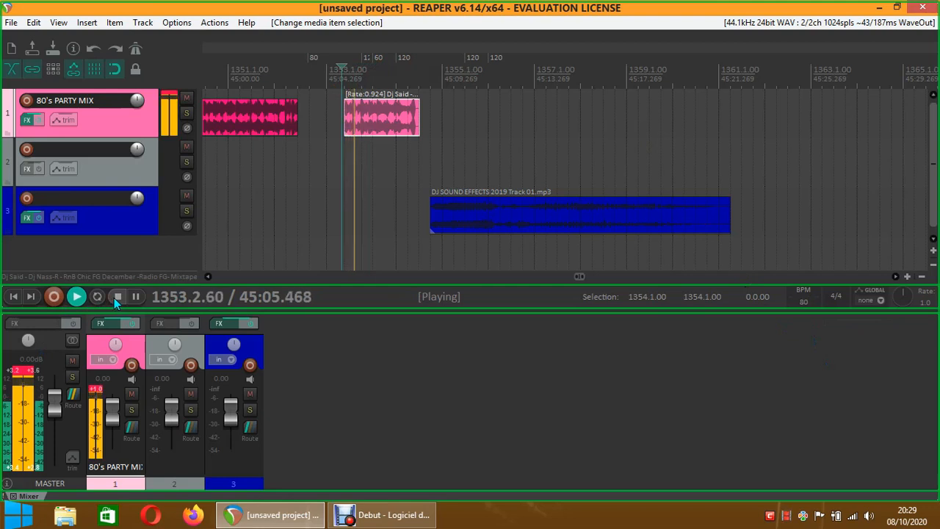
click(117, 296)
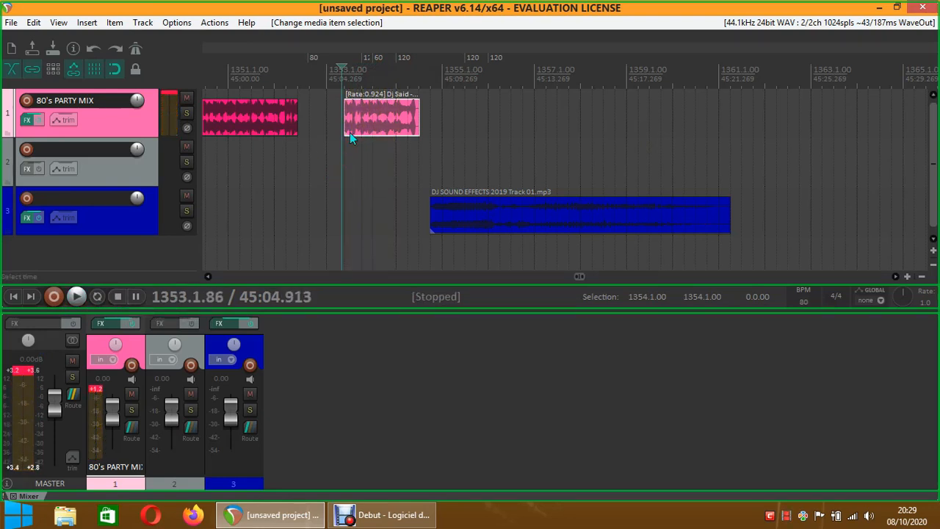
- Set the tempo to 120 BPM at 1353.4.00 within the split-off end piece of the mix
click(344, 68)
drag(345, 68, 329, 68)
click(374, 123)
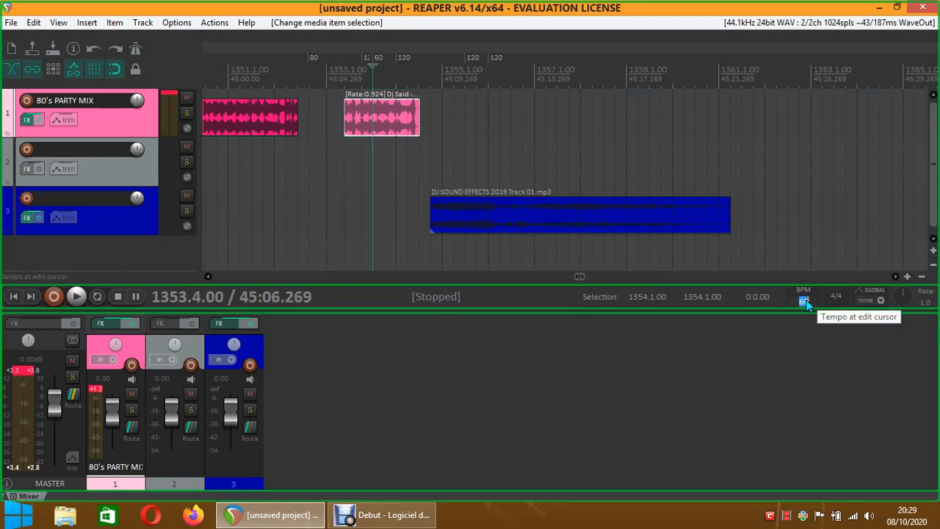
key(BackSpace)
text(120)
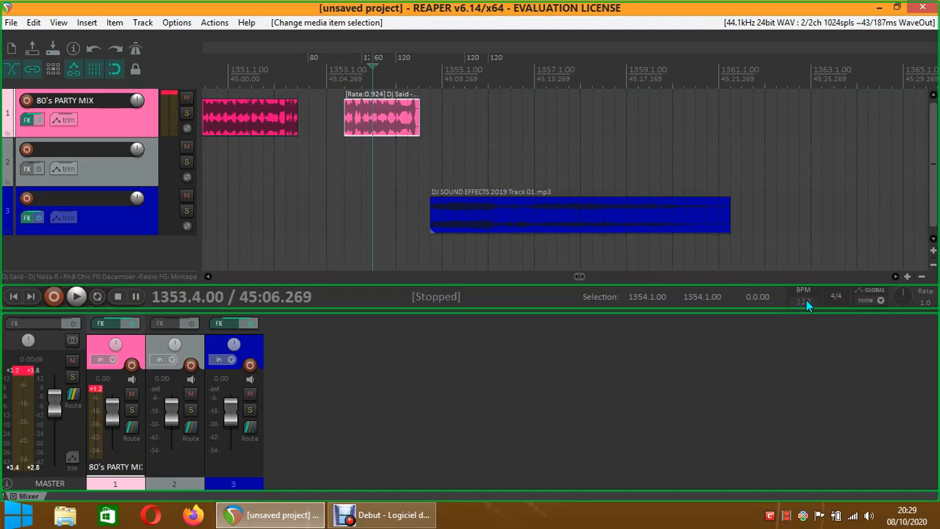
key(Return)
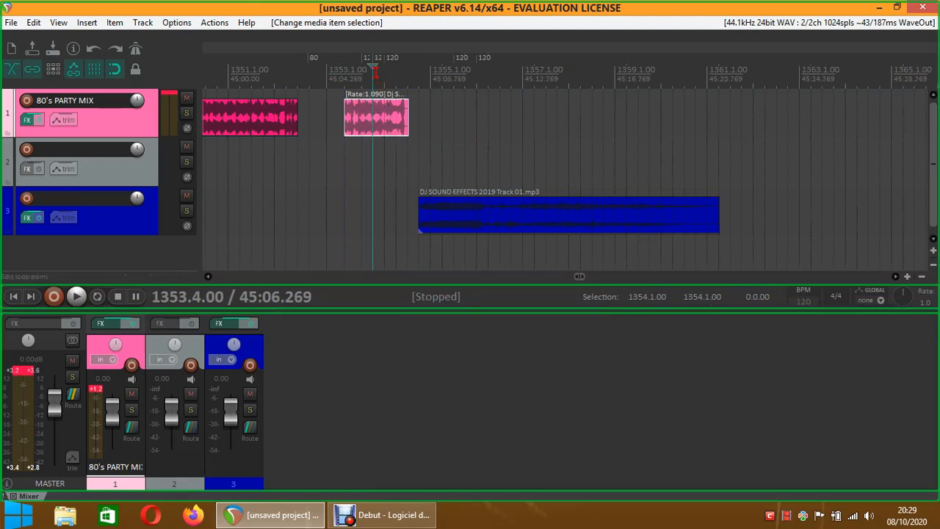
- Play the end piece of the mix twice from 1353.1.54, stopping playback each time
drag(373, 66, 335, 81)
click(81, 298)
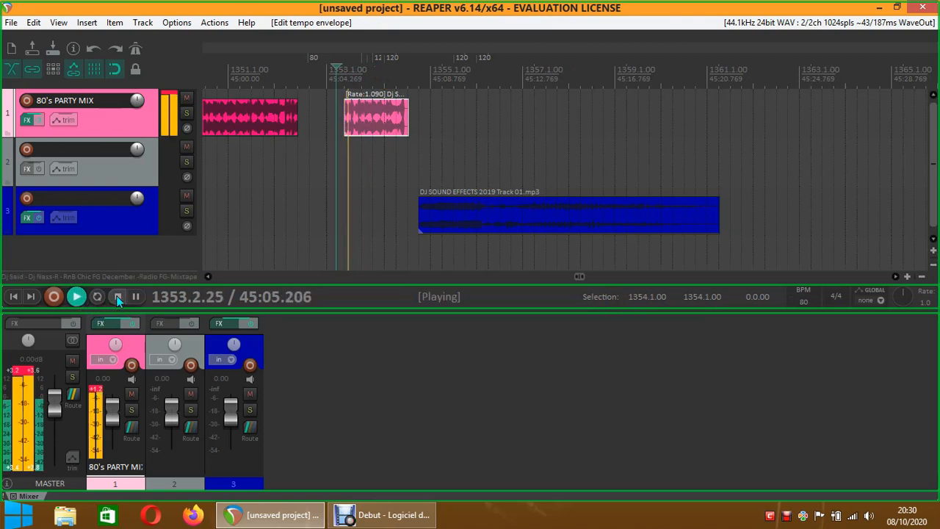
click(116, 295)
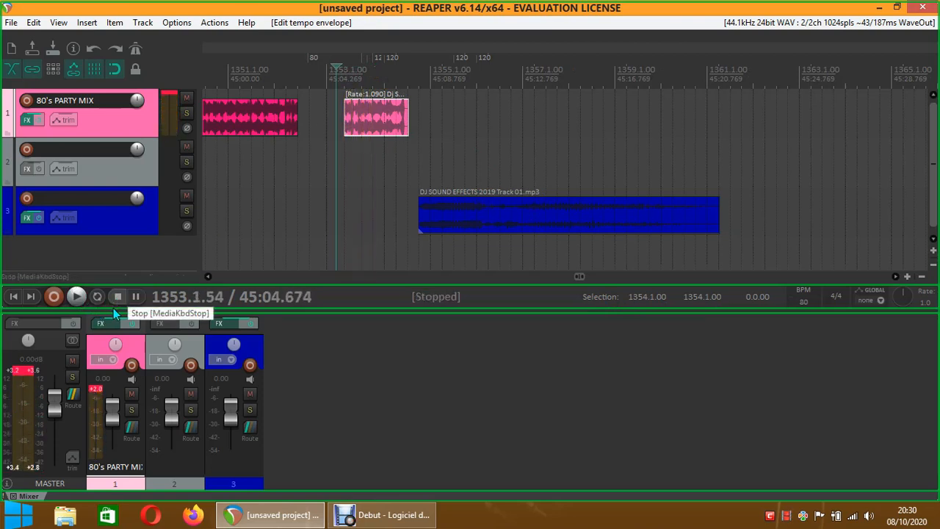
click(80, 295)
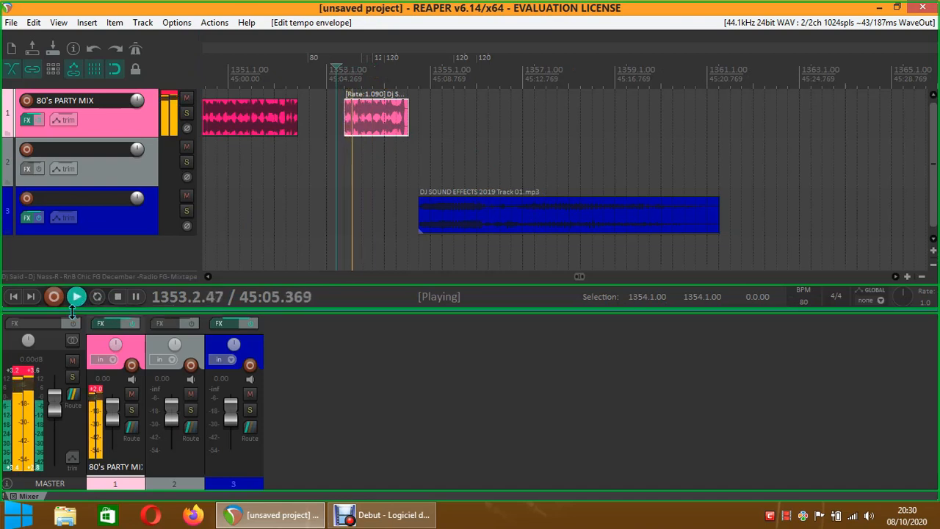
click(118, 296)
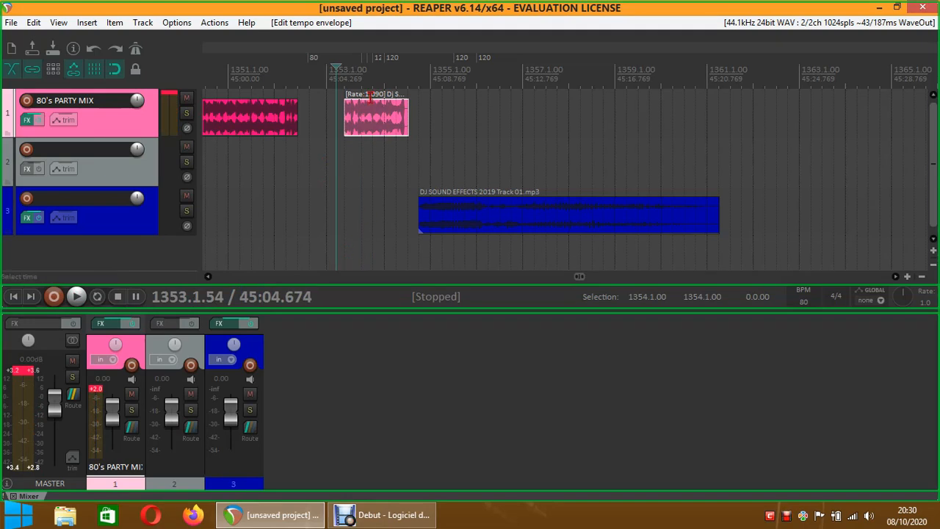
- Move the end piece back against the rest of the mix and align the sound effects item's start with it at 1352.3.00
click(374, 121)
drag(374, 125, 327, 123)
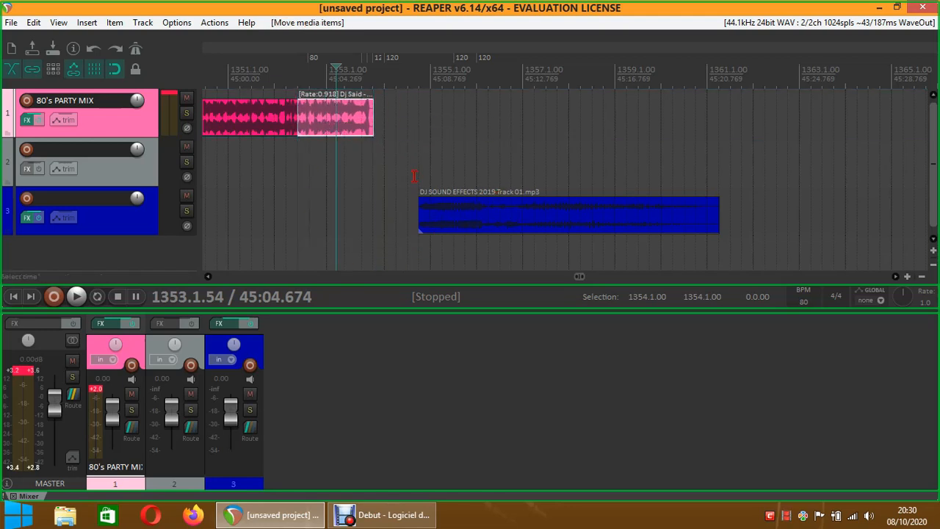
drag(467, 217, 344, 218)
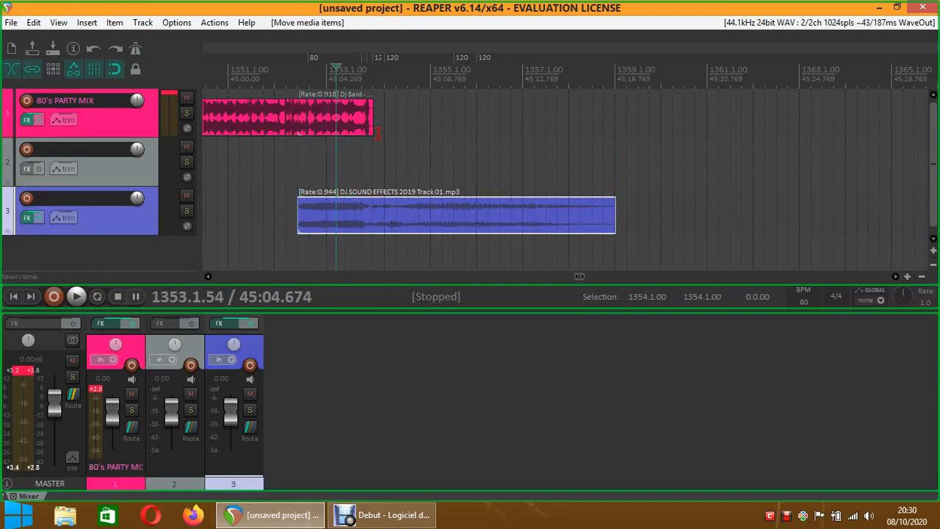
- Split the sound effects item at 1353.4.11, where the mix ends, and move its second piece to 1354.1.00
drag(335, 70, 373, 70)
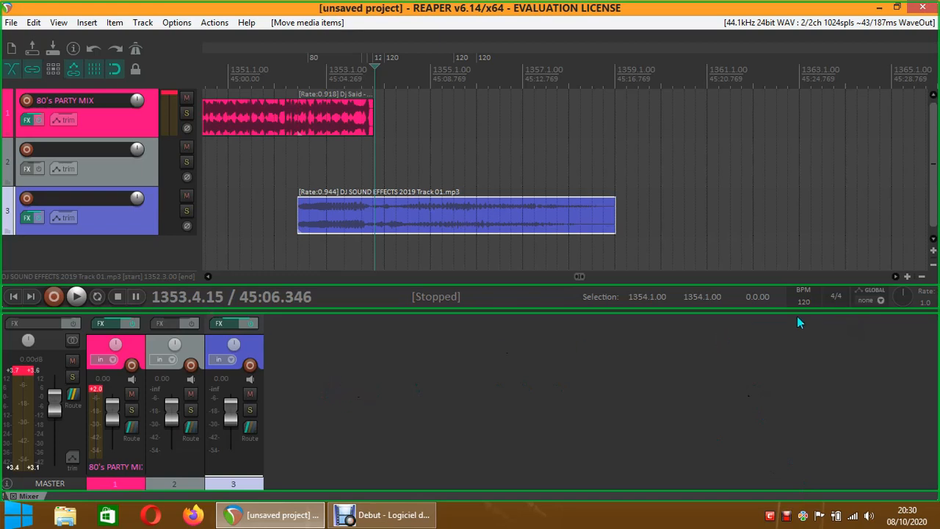
click(907, 278)
click(907, 278)
click(907, 277)
click(908, 277)
click(907, 278)
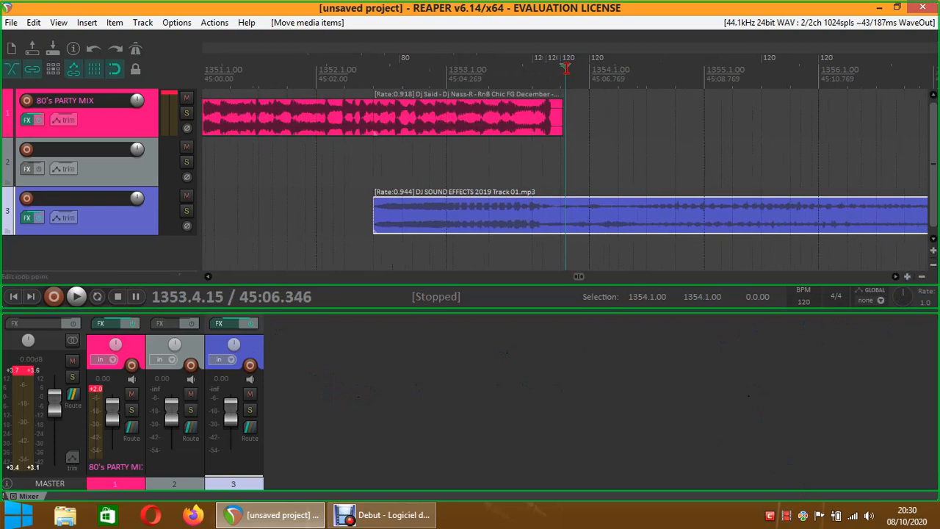
drag(564, 68, 561, 69)
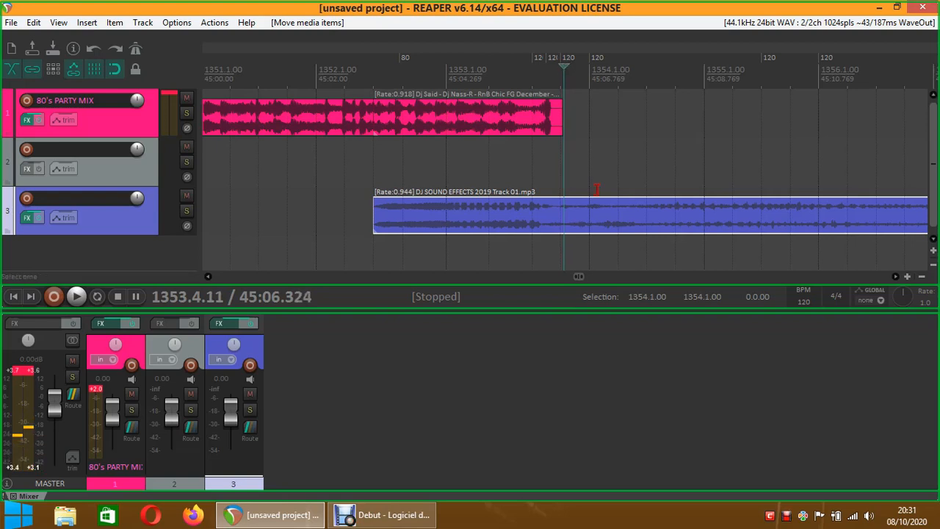
right_click(584, 215)
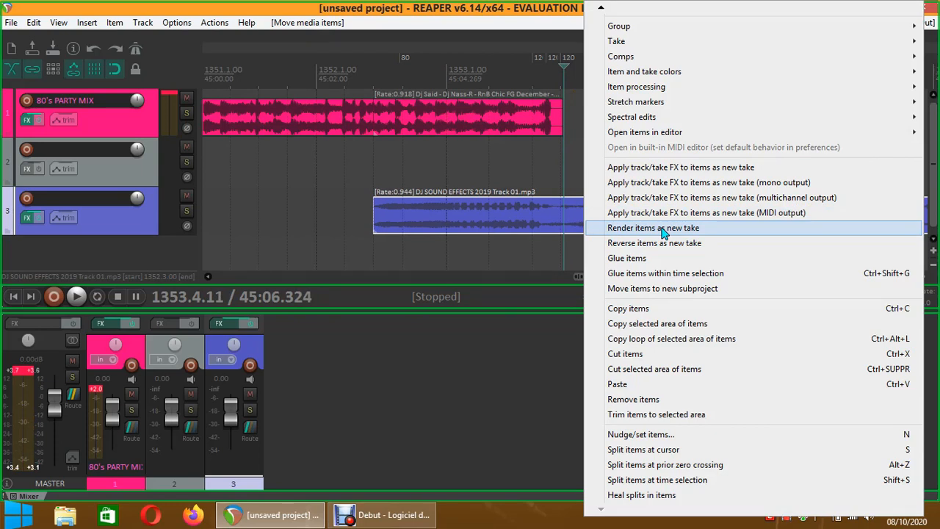
click(678, 449)
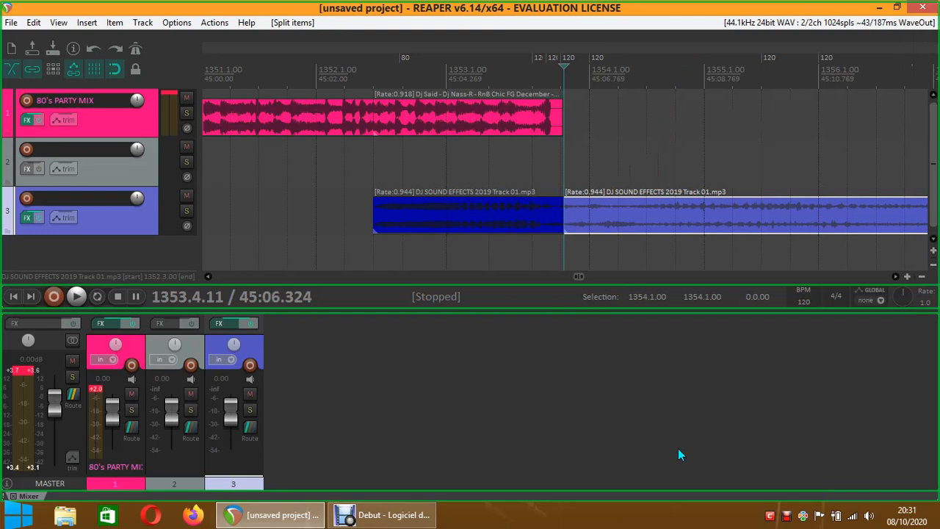
drag(642, 220, 669, 216)
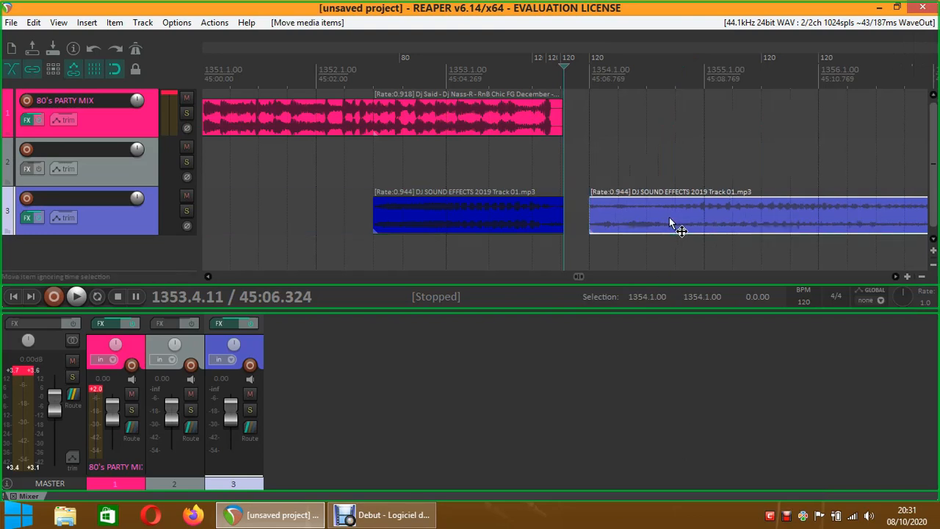
- Try a tempo of 80 BPM at 1353.2.00 within the first sound effects piece
click(465, 121)
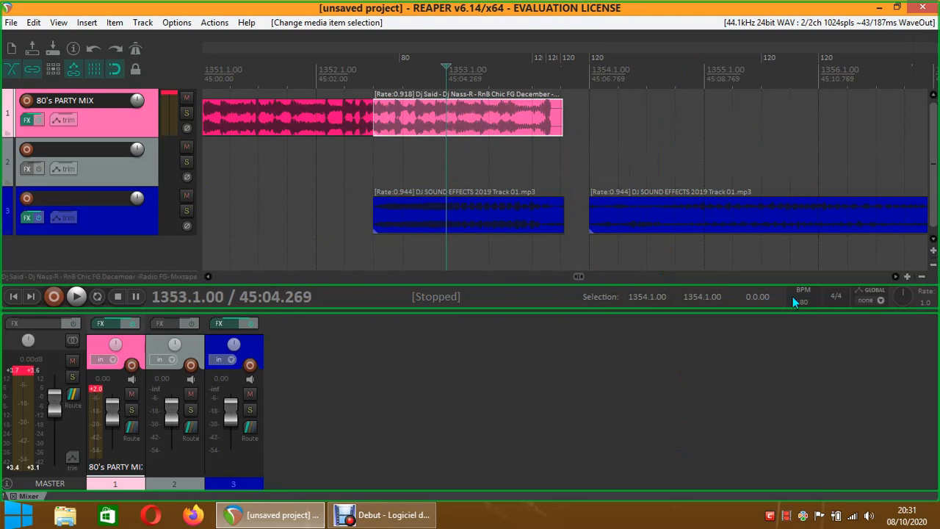
click(497, 215)
click(469, 217)
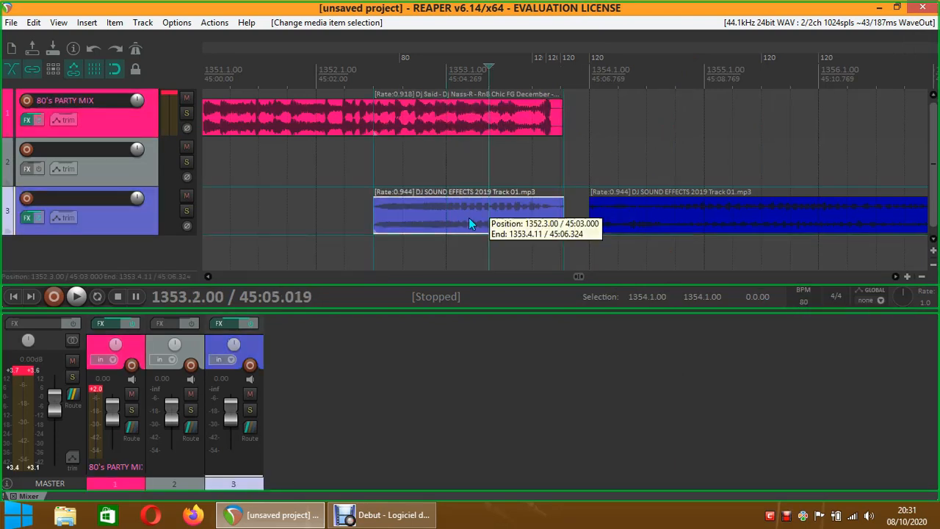
click(803, 301)
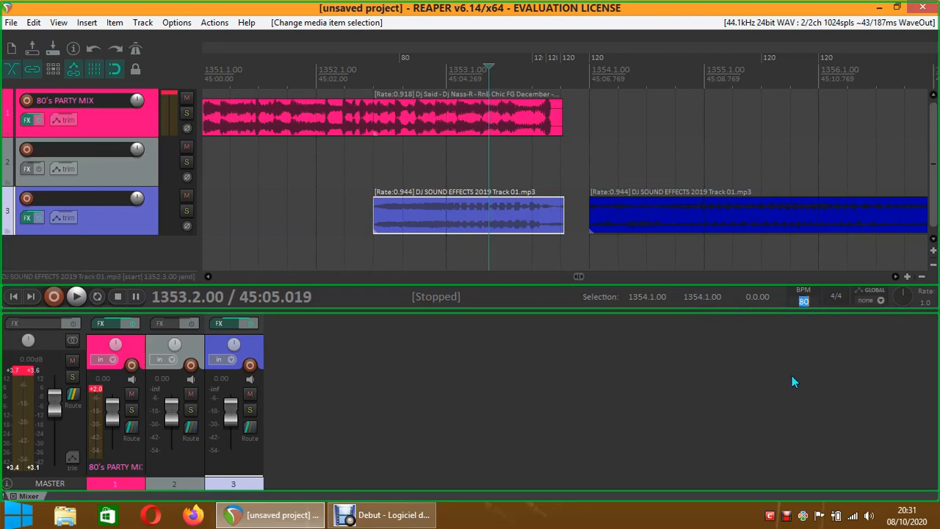
text(80)
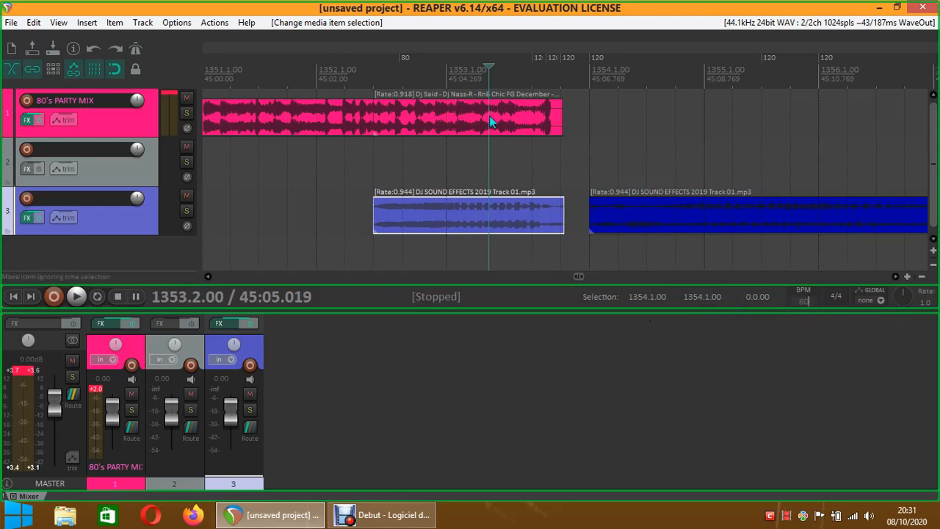
- Move the second sound effects piece back against the end of the first piece at 1353.4.11
click(644, 224)
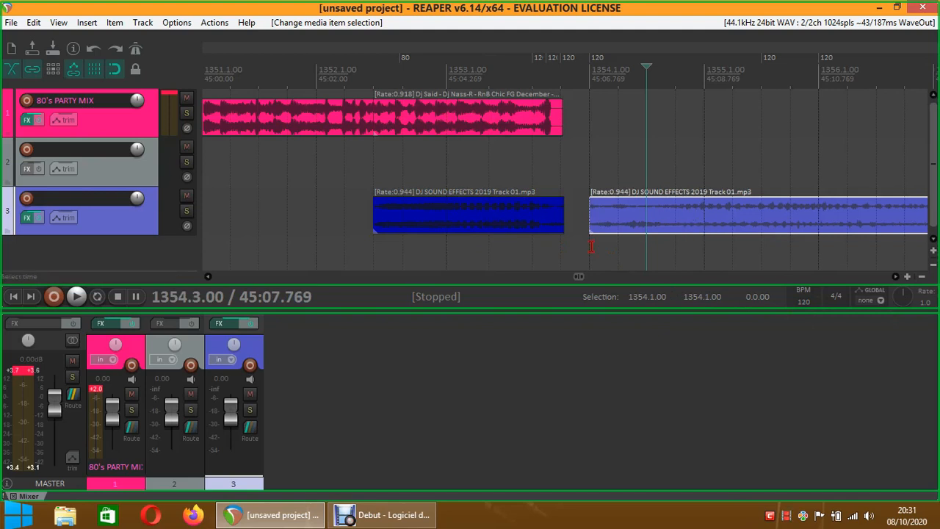
click(488, 217)
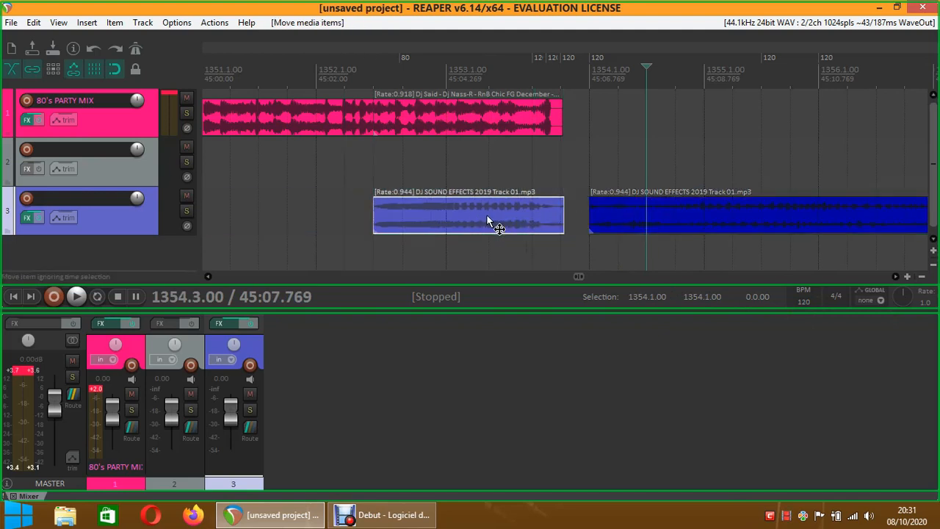
click(653, 228)
drag(650, 225, 645, 221)
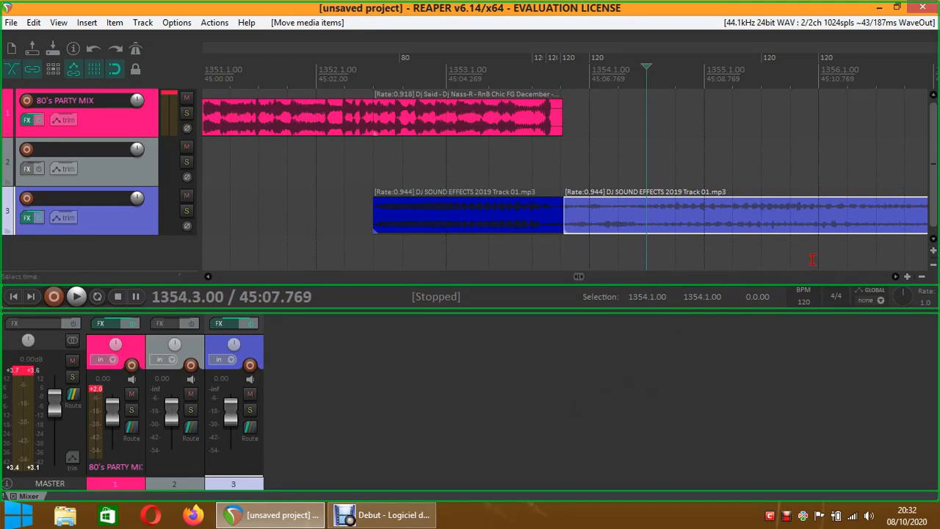
- Make a time selection from 1355.3.00 to 1356.1.00 and select the end piece of the mix
drag(765, 226, 816, 242)
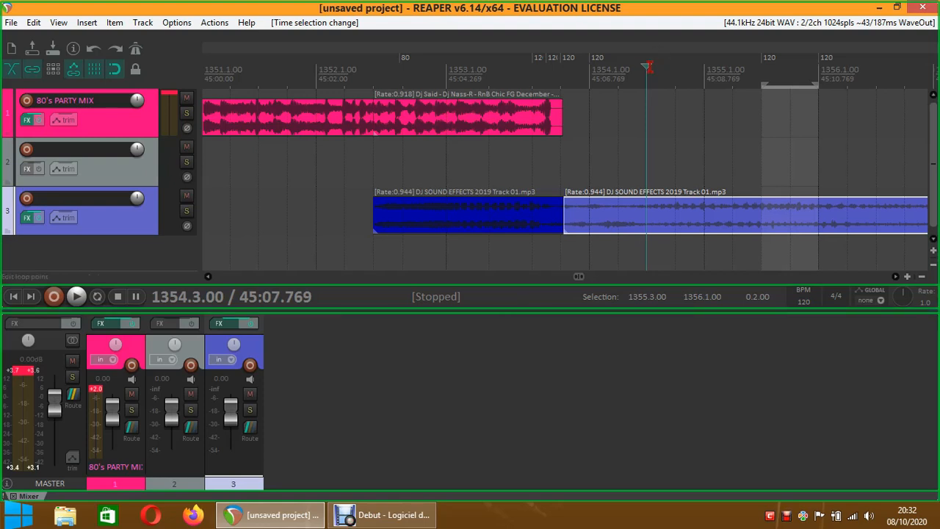
click(636, 67)
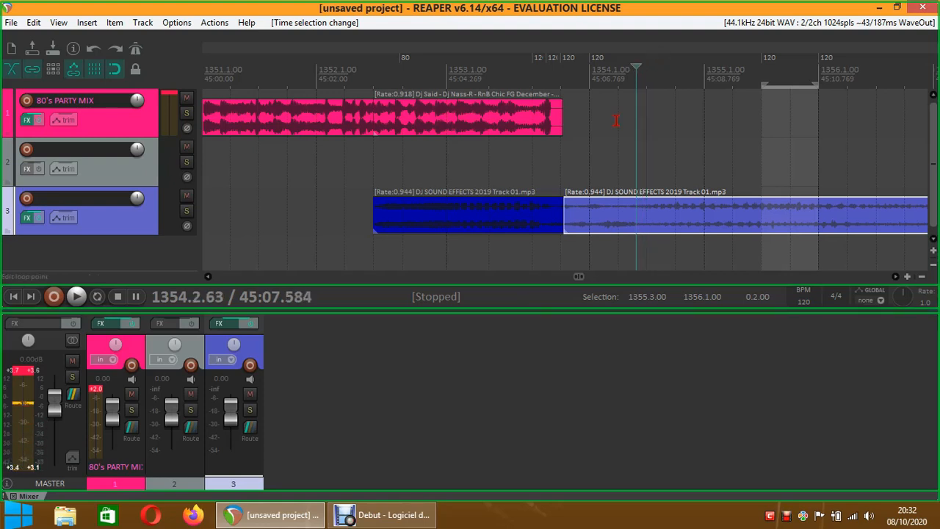
mouse_move(446, 116)
mouse_down()
mouse_move(473, 117)
mouse_move(448, 119)
mouse_up()
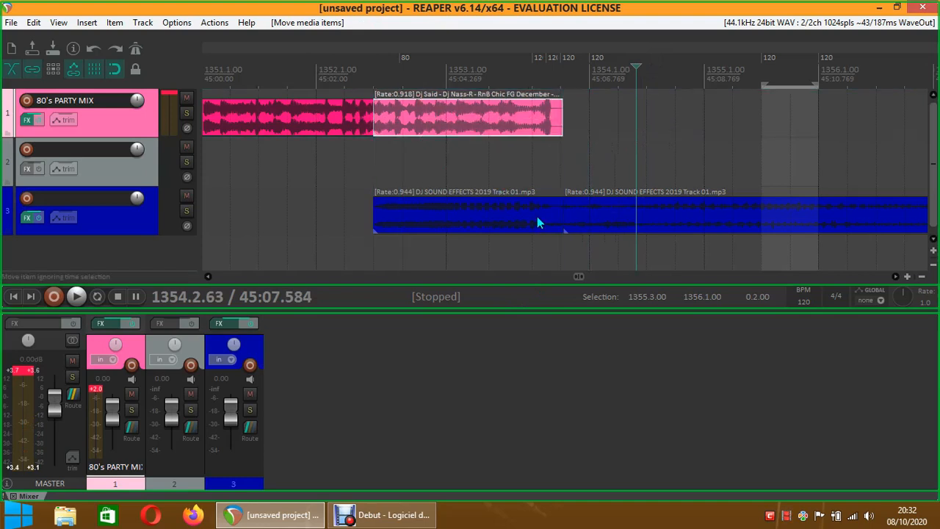
- Play the transition from the mix into the sound effects from 1352.1.30 and stop playback
drag(635, 67, 323, 146)
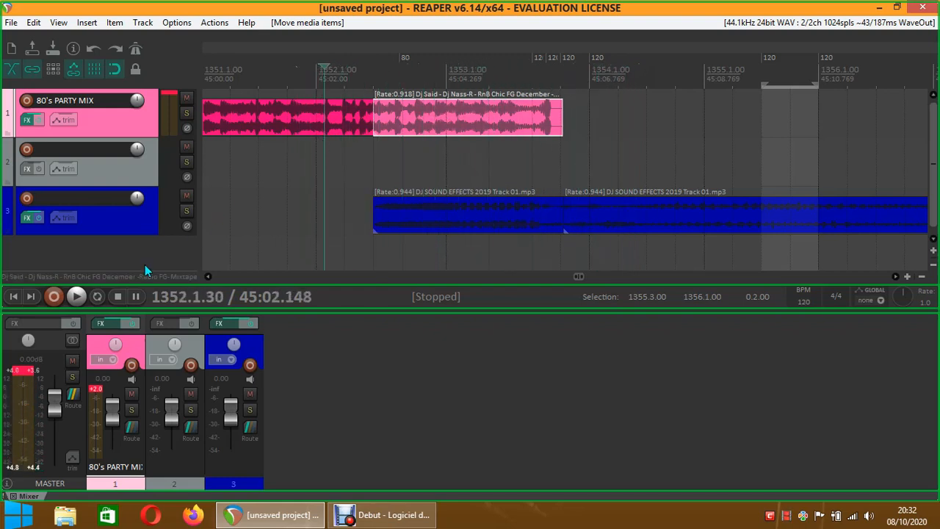
click(77, 296)
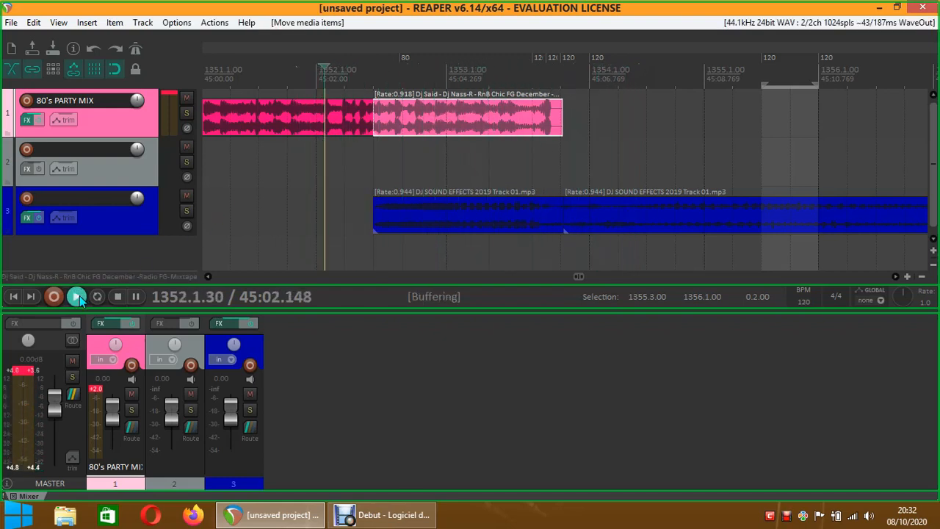
click(117, 295)
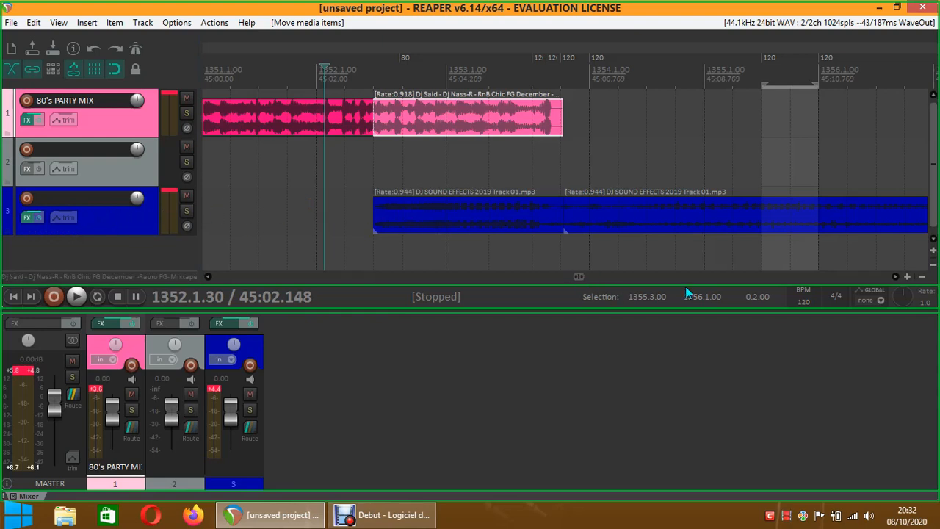
- Examine the arrangement around the end of the mix and the sound effects at a much wider time scale
click(921, 277)
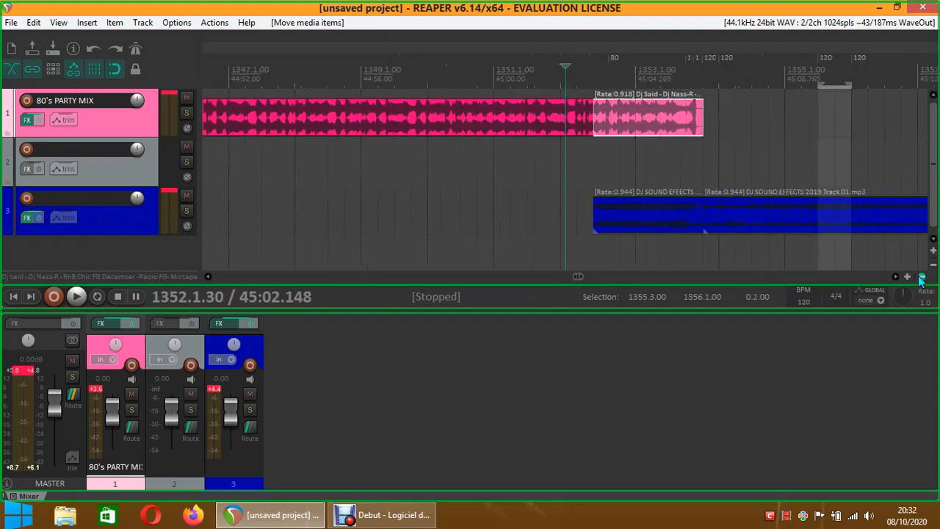
click(921, 277)
click(921, 277)
click(921, 278)
click(921, 277)
click(922, 277)
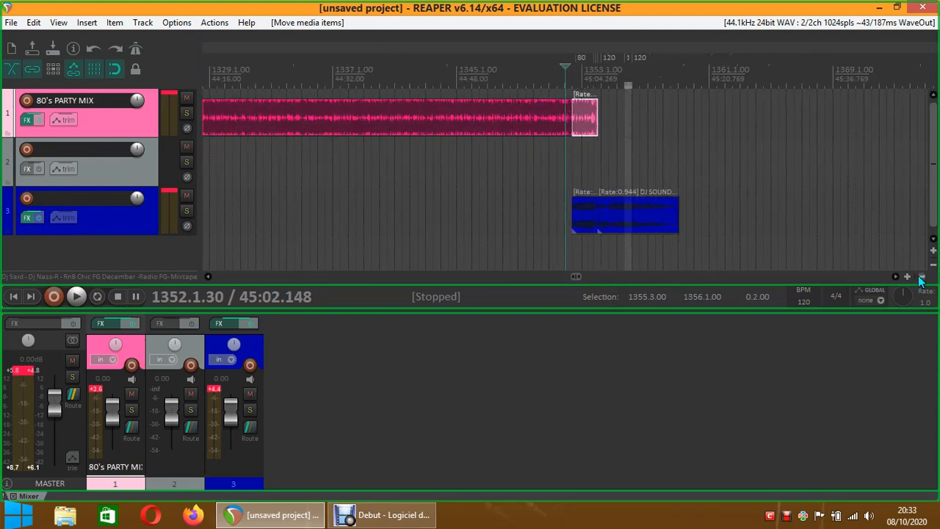
click(921, 278)
click(921, 278)
click(921, 277)
click(921, 277)
click(922, 277)
click(921, 277)
click(922, 278)
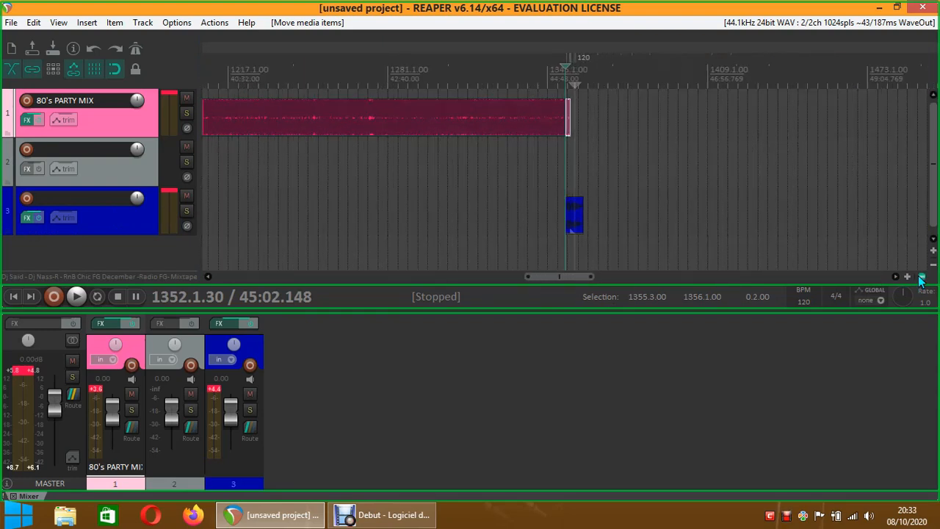
- Examine the arrangement from the sound effects at its end back to the first split in the mix
click(922, 278)
click(921, 278)
click(922, 277)
drag(608, 277, 573, 277)
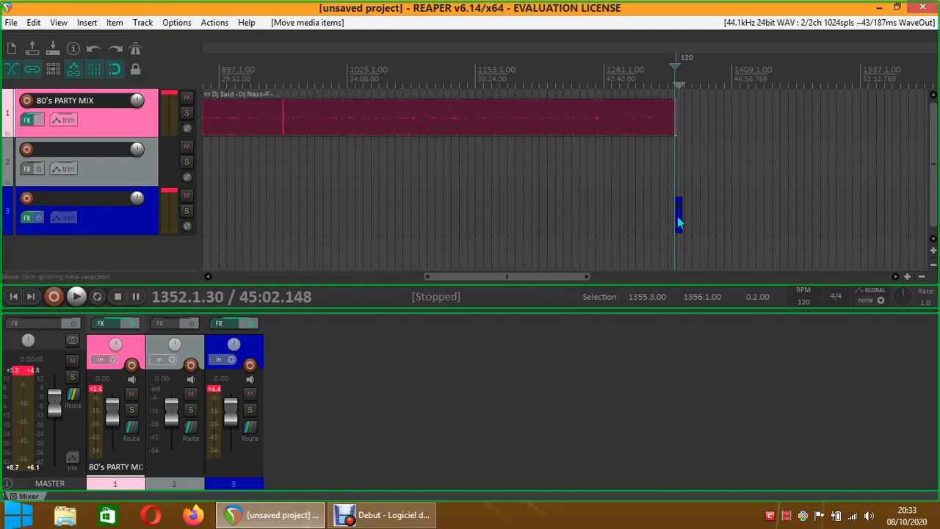
drag(517, 275, 304, 277)
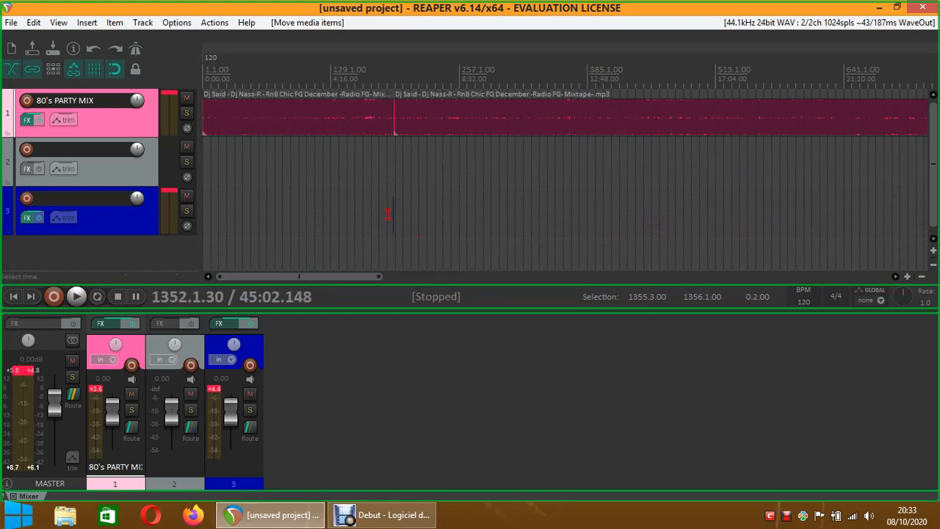
drag(370, 276, 406, 278)
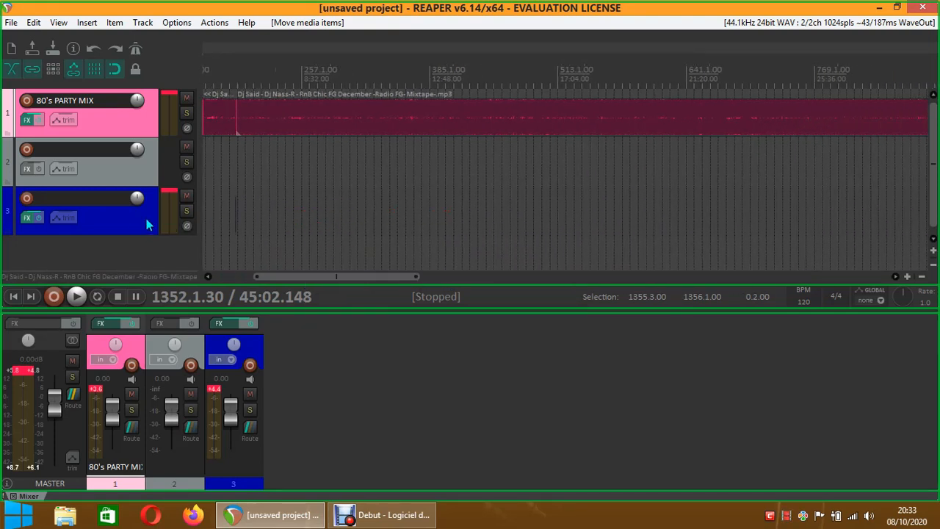
drag(336, 276, 321, 274)
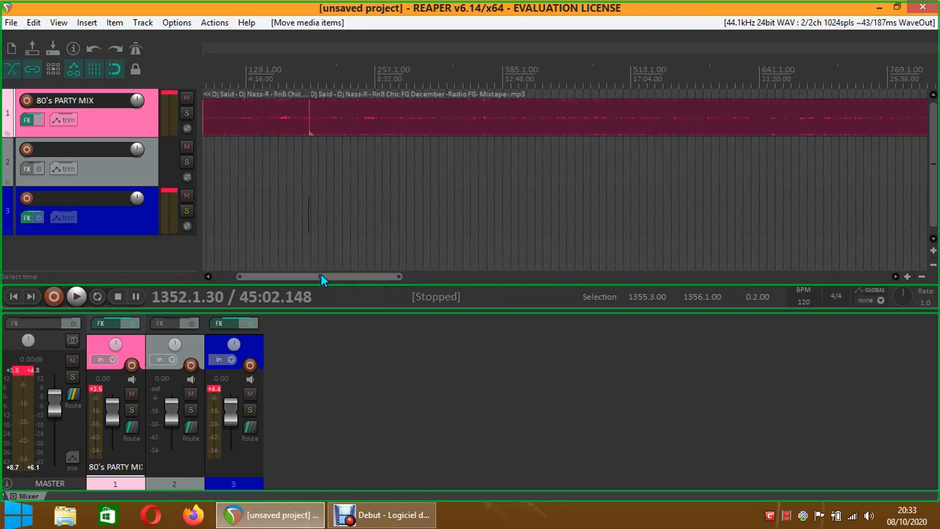
click(906, 277)
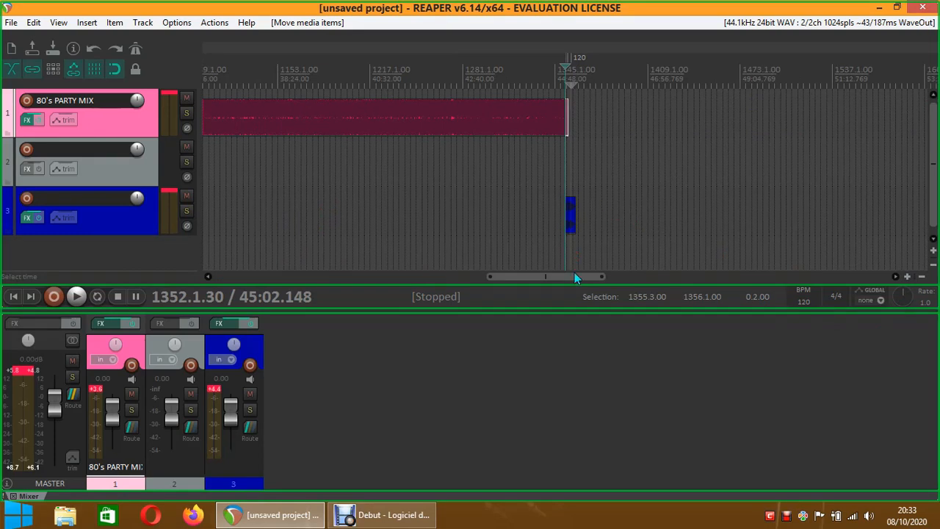
drag(567, 276, 317, 272)
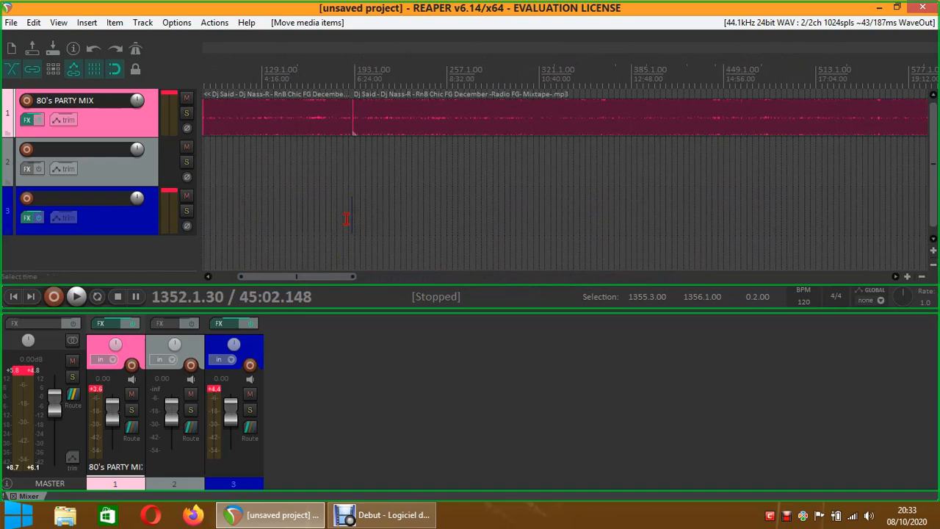
- Place the edit cursor at 189.1.00 and move the small piece between the first two mix sections from track 3 up to track 2
click(349, 165)
click(907, 276)
click(908, 277)
click(908, 277)
click(907, 277)
click(908, 277)
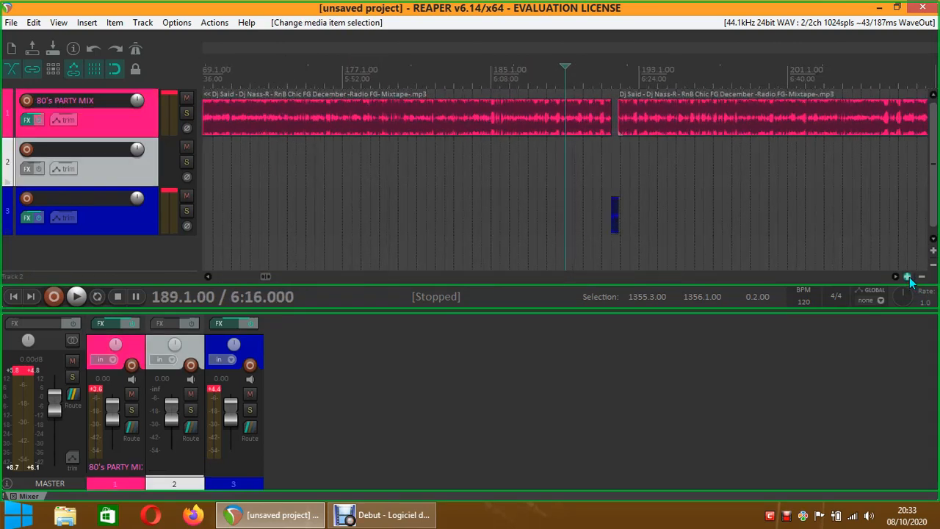
click(907, 276)
click(907, 276)
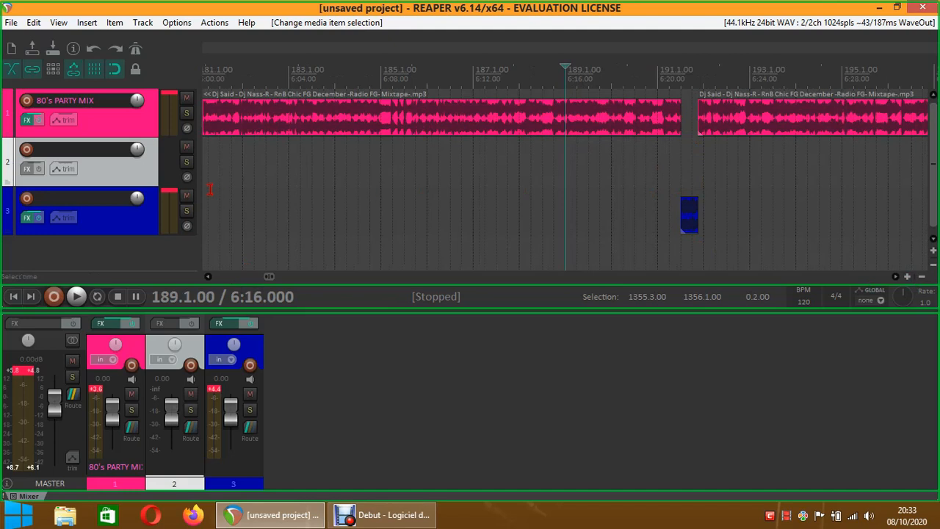
drag(687, 215, 691, 181)
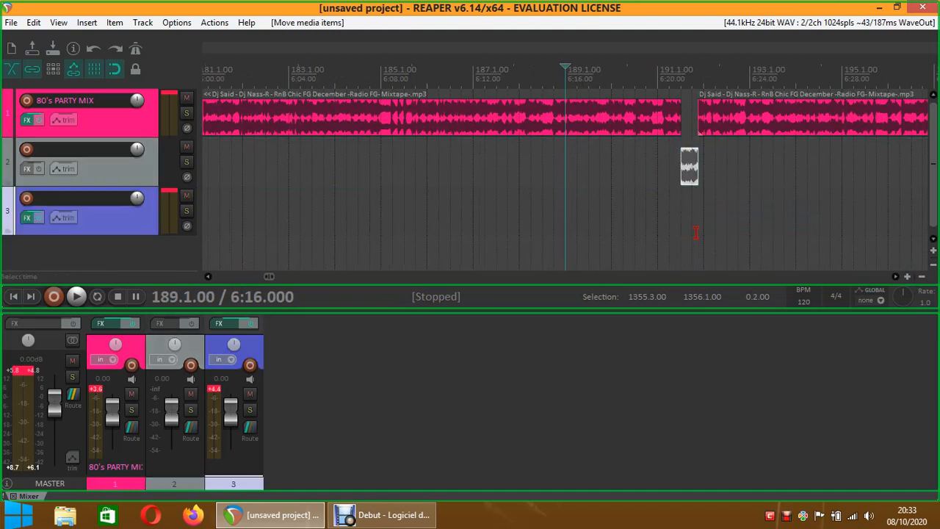
- Examine the whole arrangement at a wide time scale, from the start of the mix to the sound effects and back
click(921, 277)
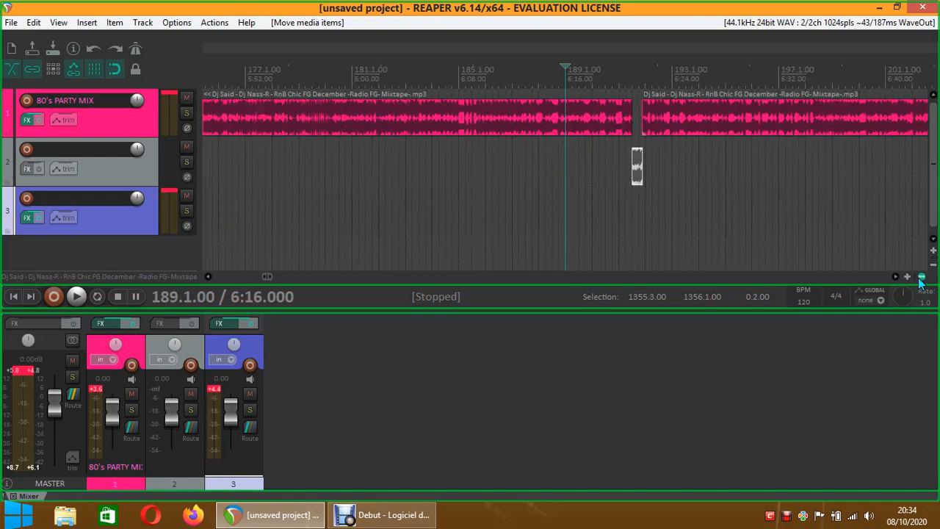
click(921, 276)
click(921, 276)
click(921, 277)
click(920, 277)
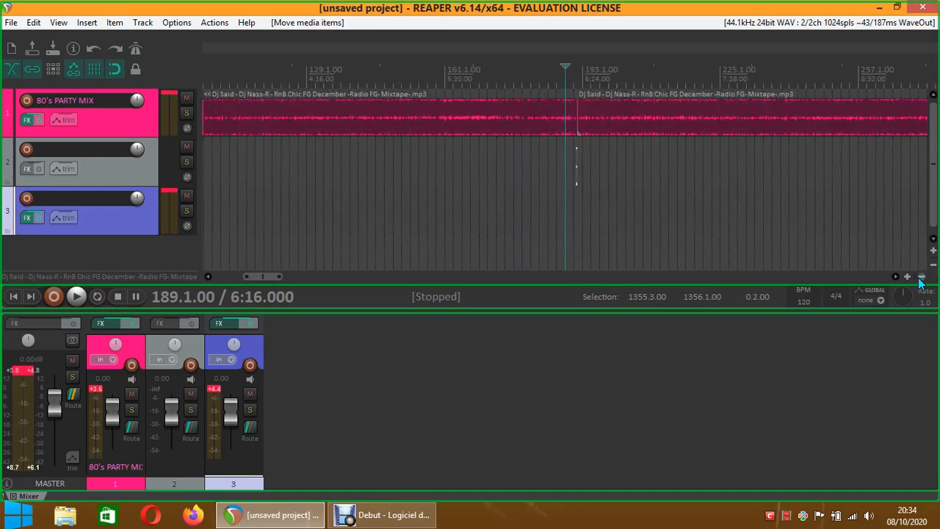
click(921, 276)
click(921, 277)
click(920, 277)
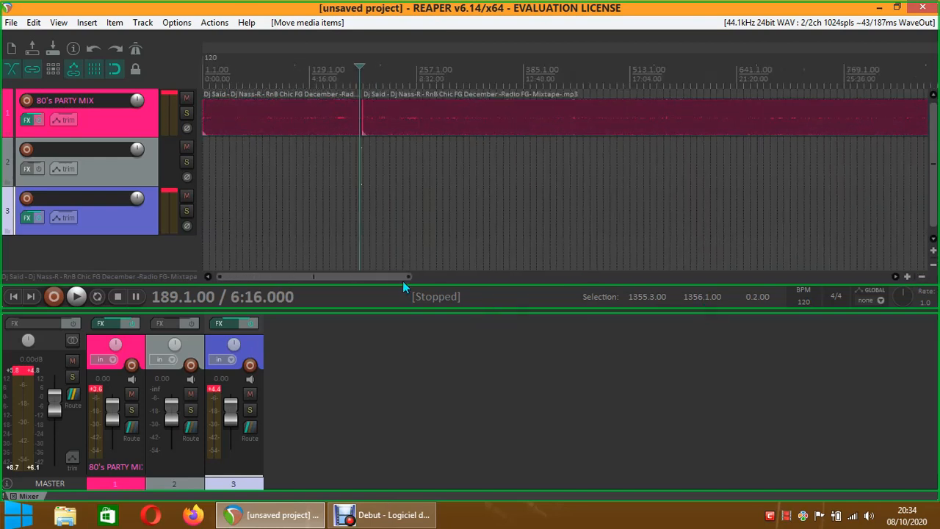
drag(395, 276, 543, 279)
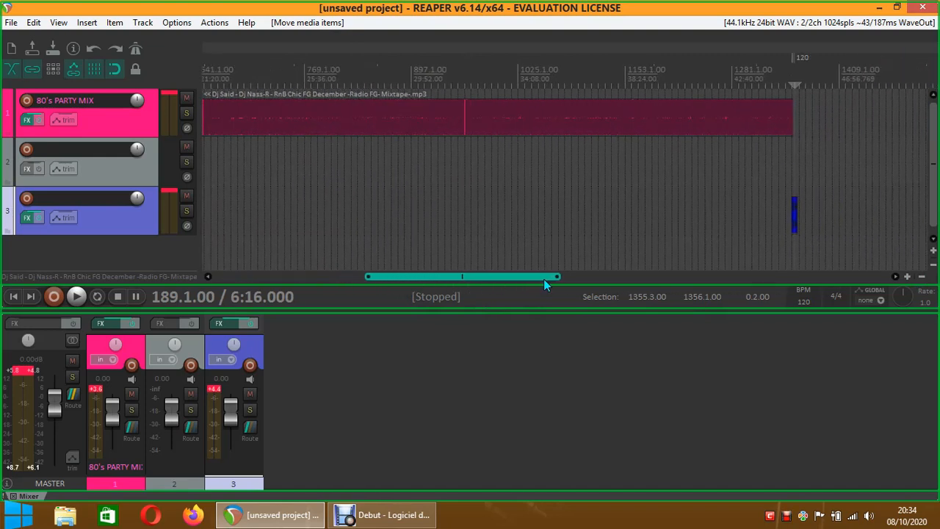
drag(543, 279, 391, 278)
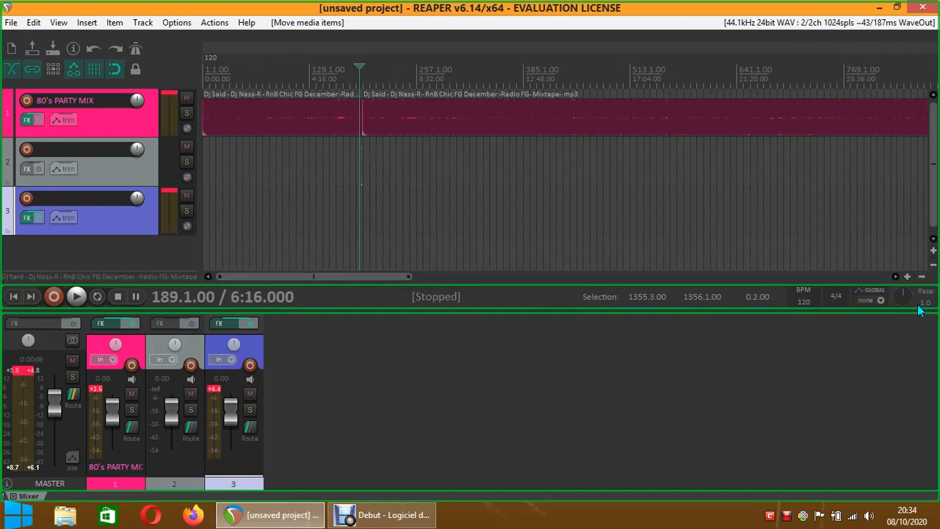
- Examine the area around the piece on track 2 up close and the mix further along, around 441.1.00 to 457.1.00
click(908, 277)
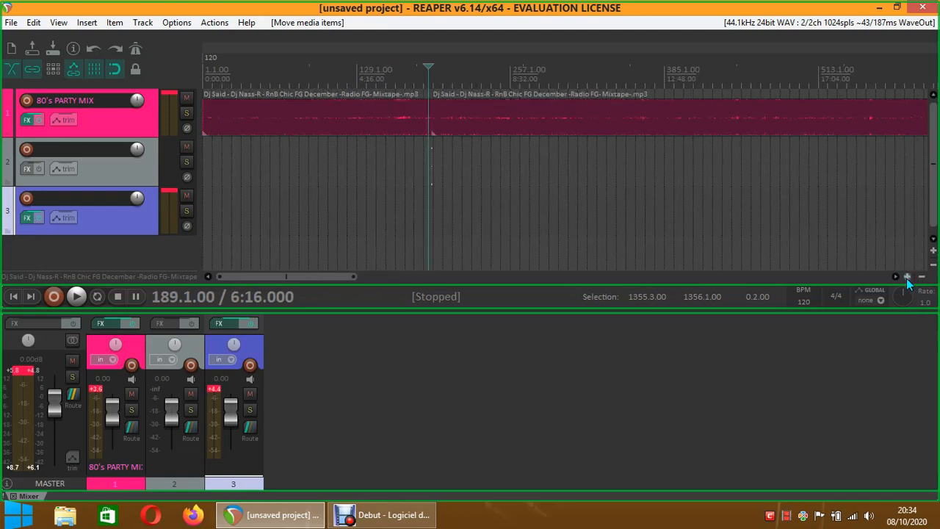
click(908, 277)
click(908, 277)
click(907, 276)
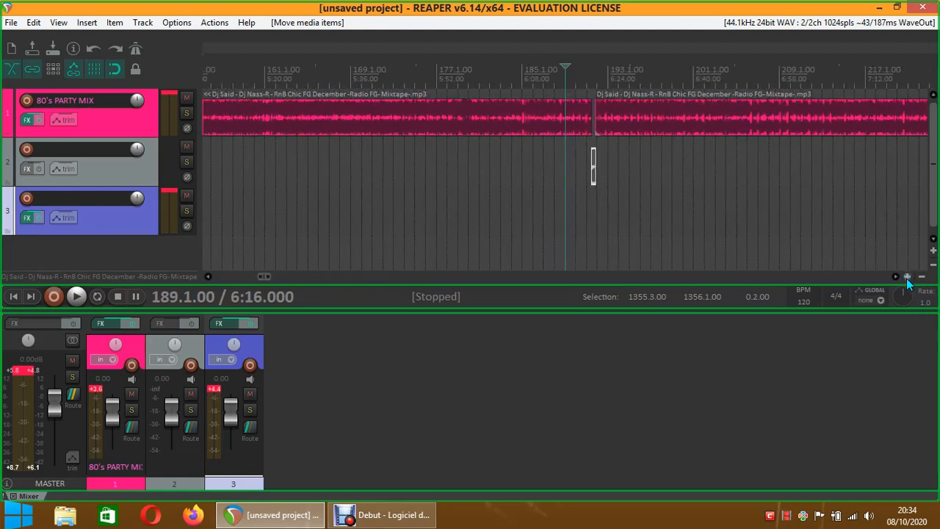
click(908, 277)
click(907, 277)
drag(265, 277, 336, 280)
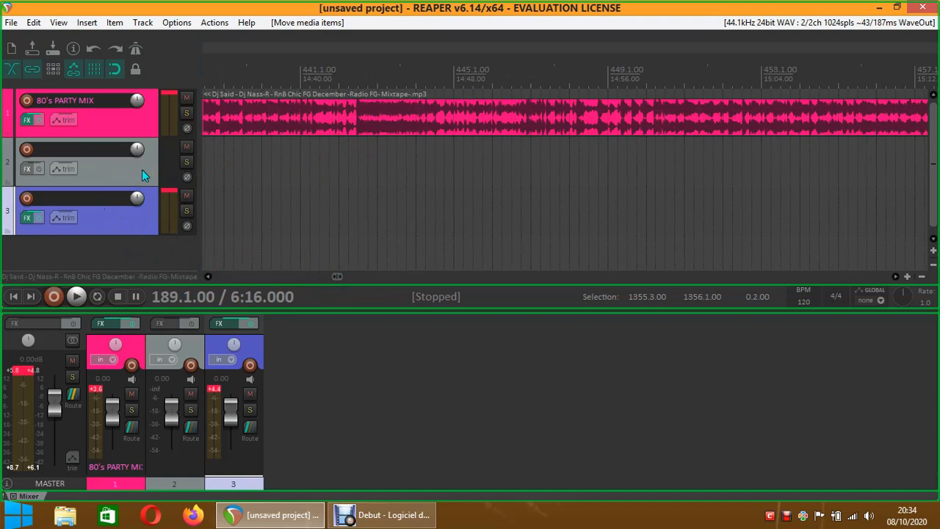
- Check the Amplitude Modulator in the effects chain of the 80's PARTY MIX track and close the chain
click(117, 170)
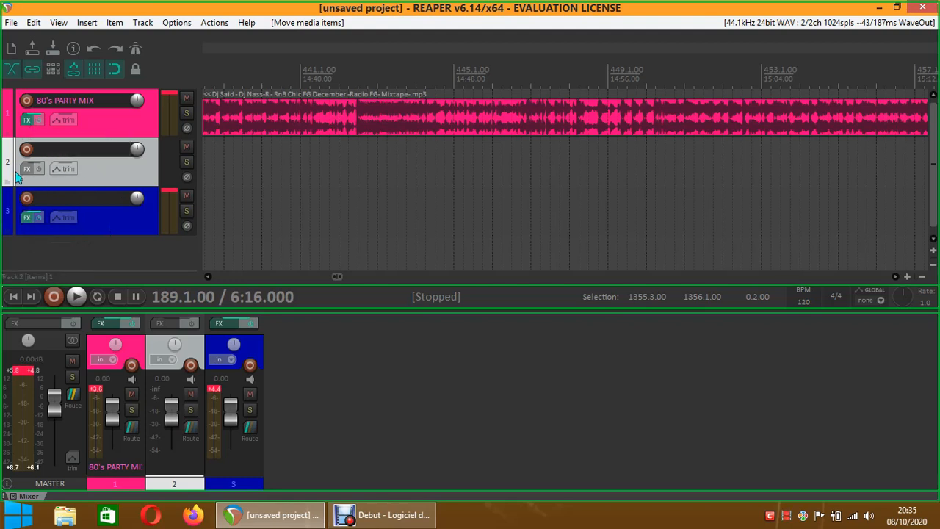
click(106, 232)
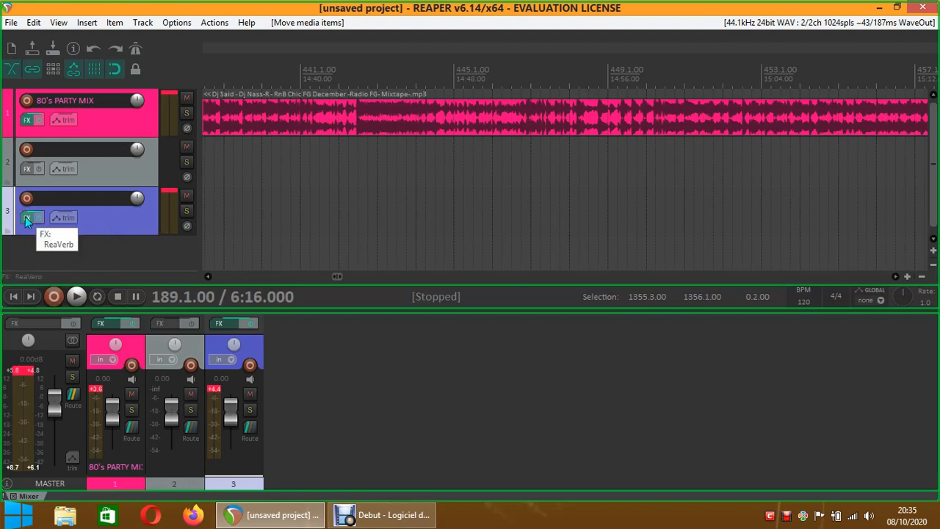
click(106, 126)
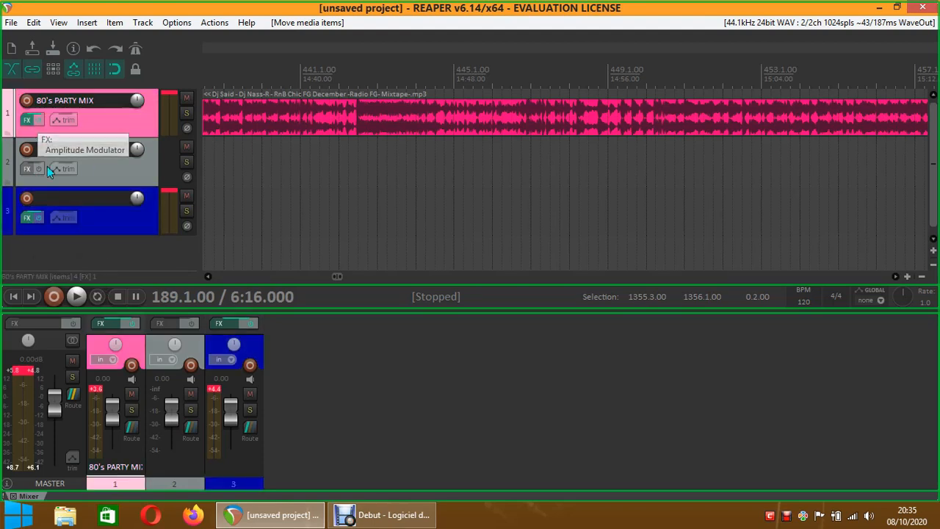
click(28, 123)
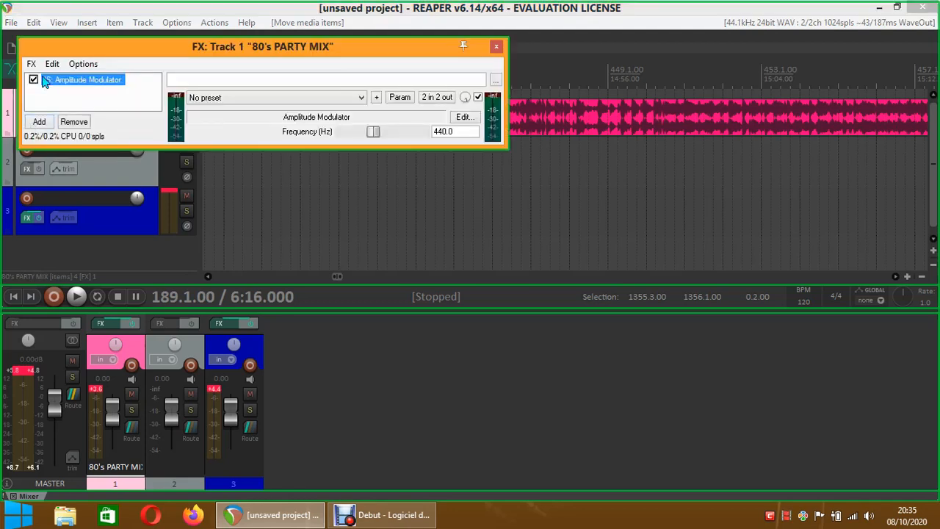
click(497, 46)
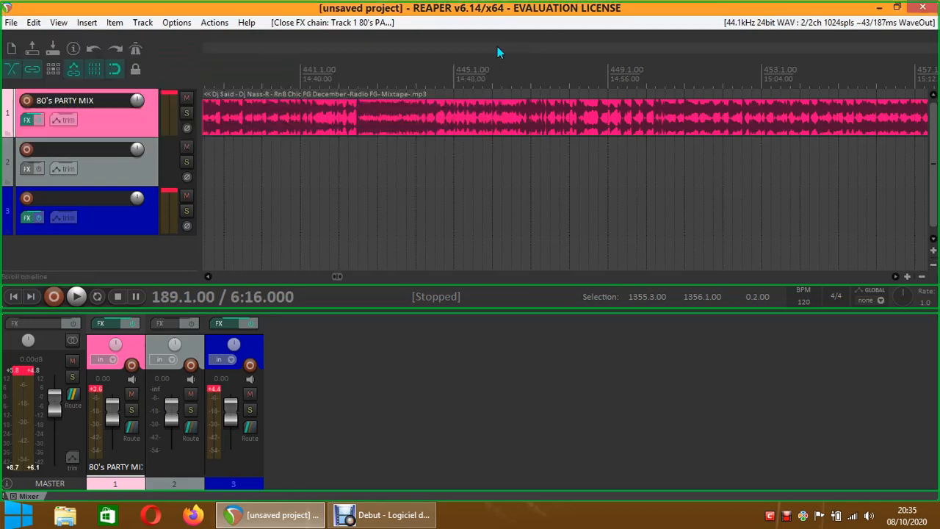
- View the list of available effects for track 2 and close it along with the effects chain without adding any
click(113, 171)
click(30, 171)
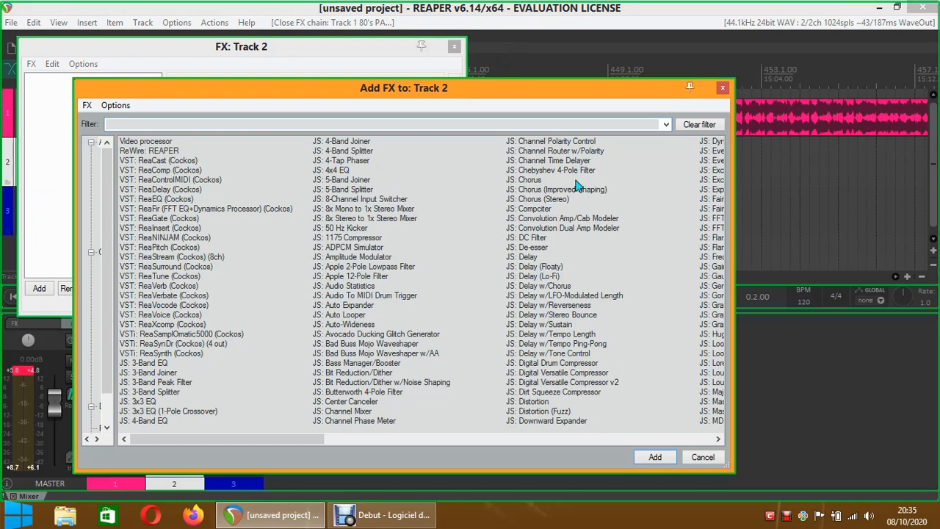
click(723, 87)
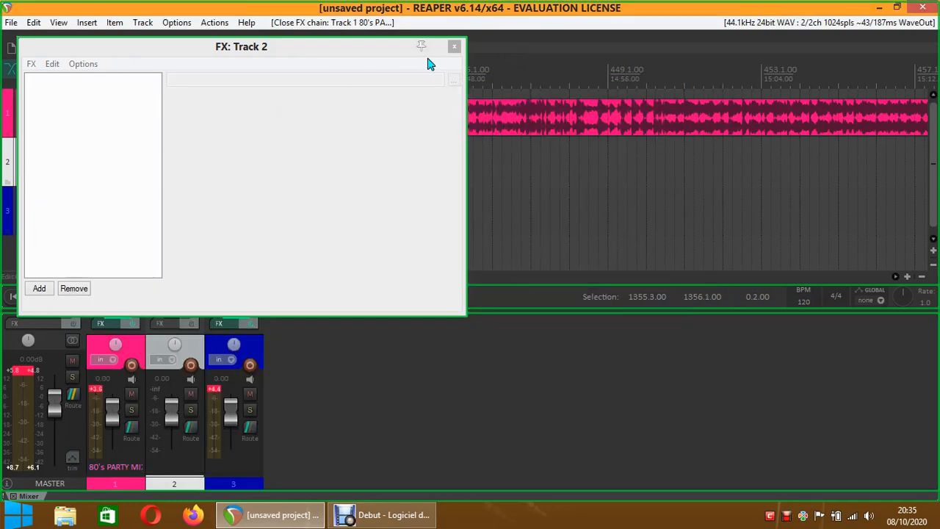
click(453, 46)
- Review the ReaVerb settings in the effects chain of track 3 and close the chain
click(105, 223)
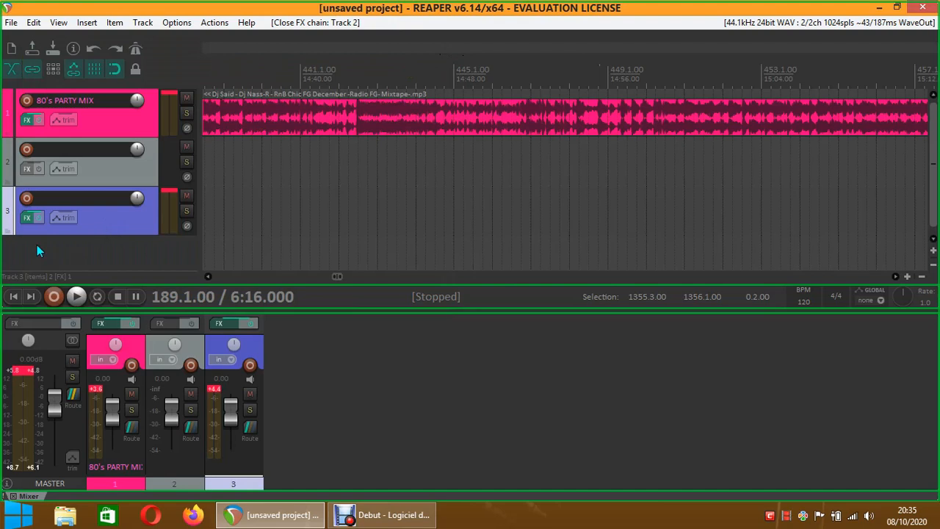
click(25, 218)
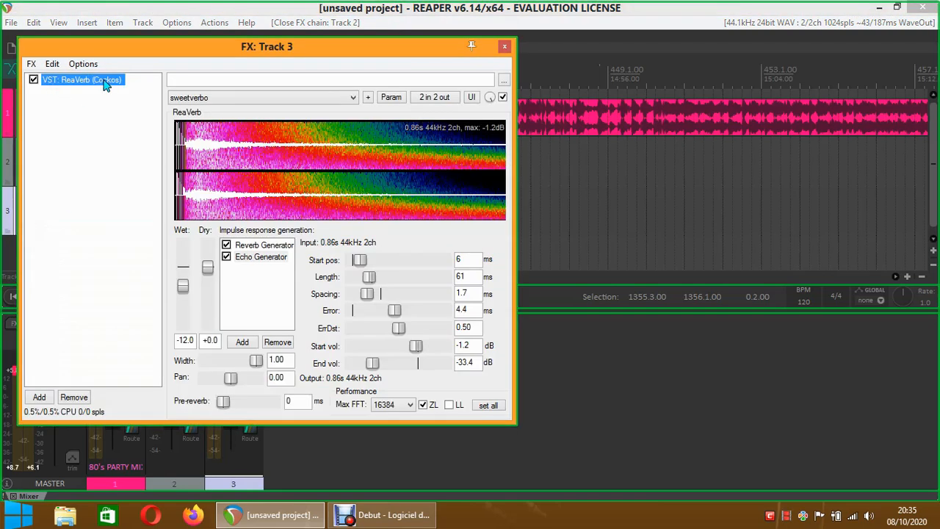
click(505, 46)
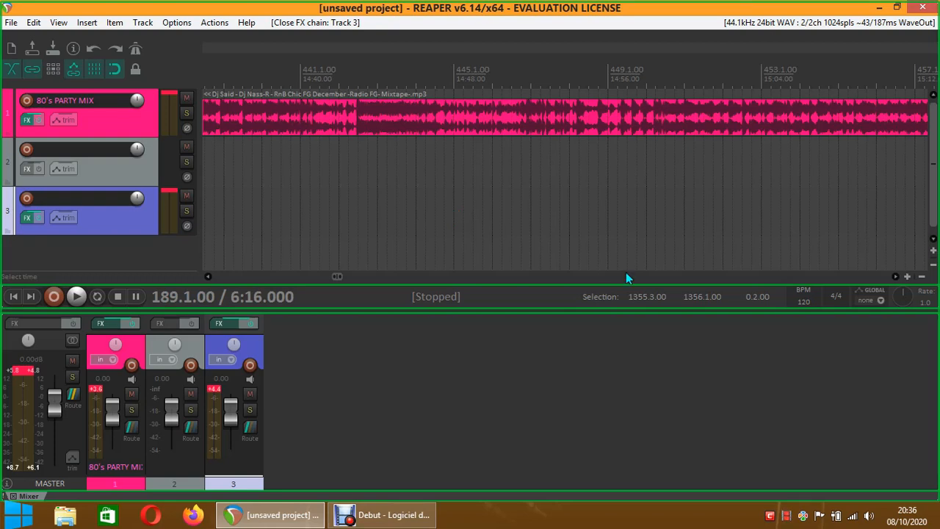
click(922, 278)
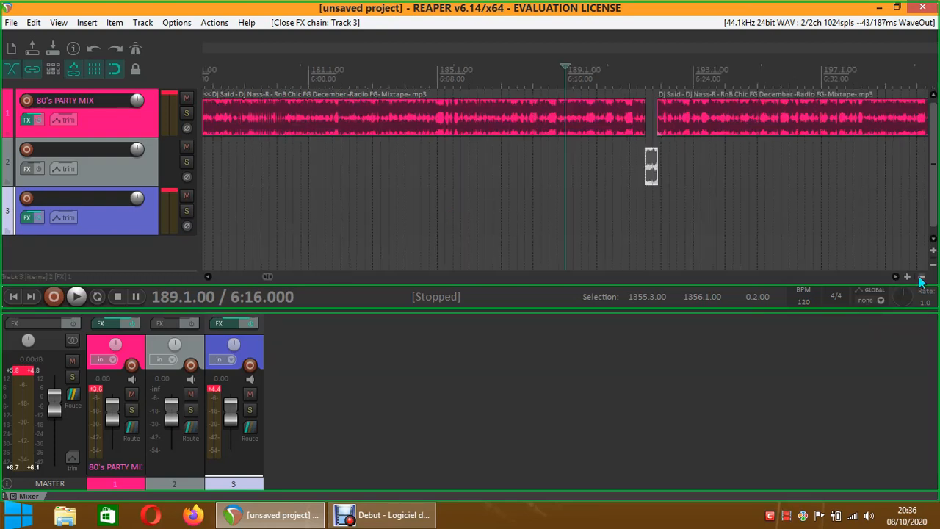
click(907, 278)
click(907, 277)
click(907, 277)
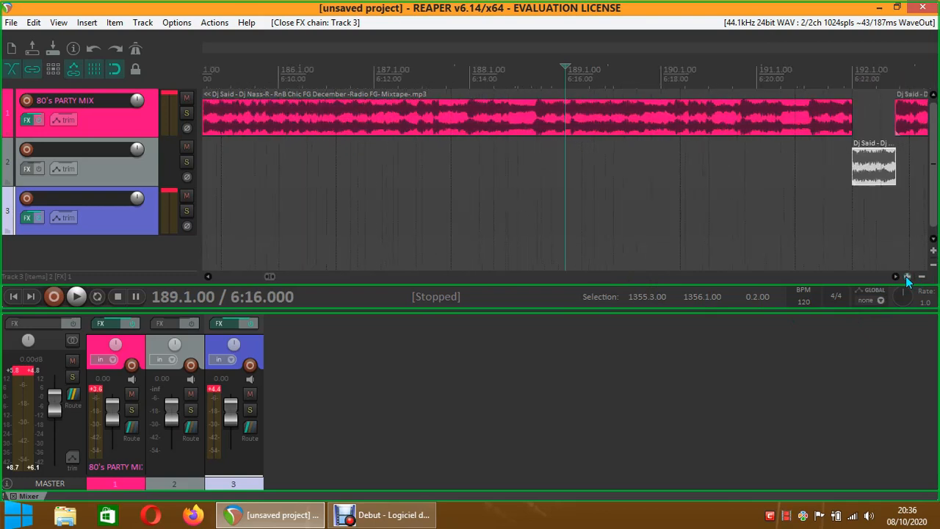
click(907, 277)
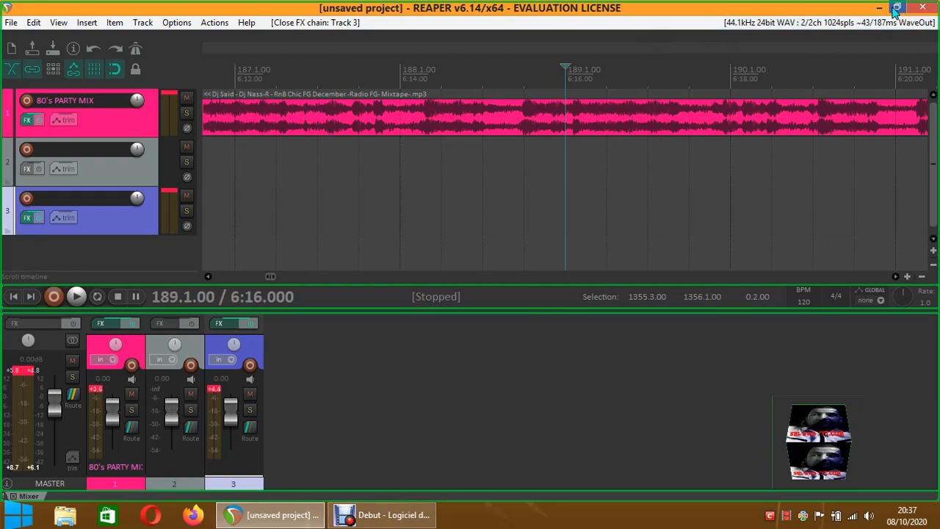
- Start closing the program and cancel at the question about saving the unsaved project
click(918, 10)
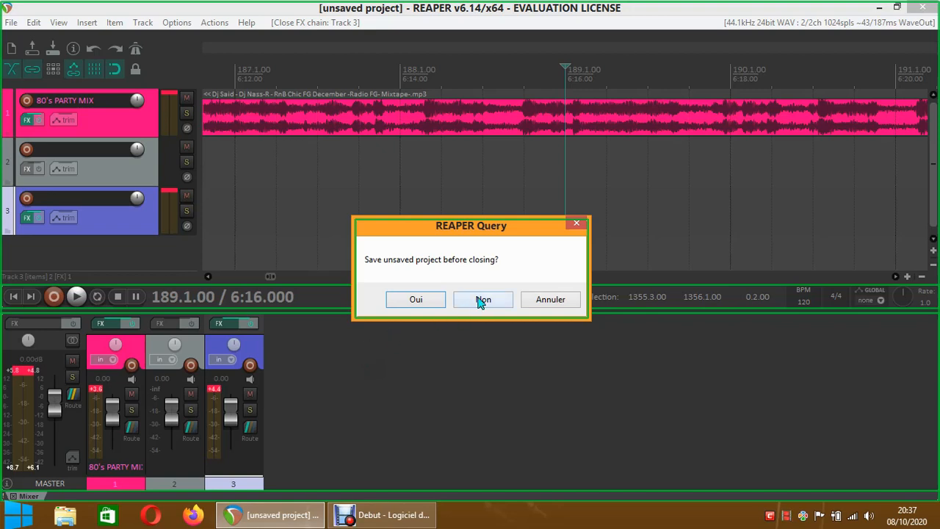
click(542, 300)
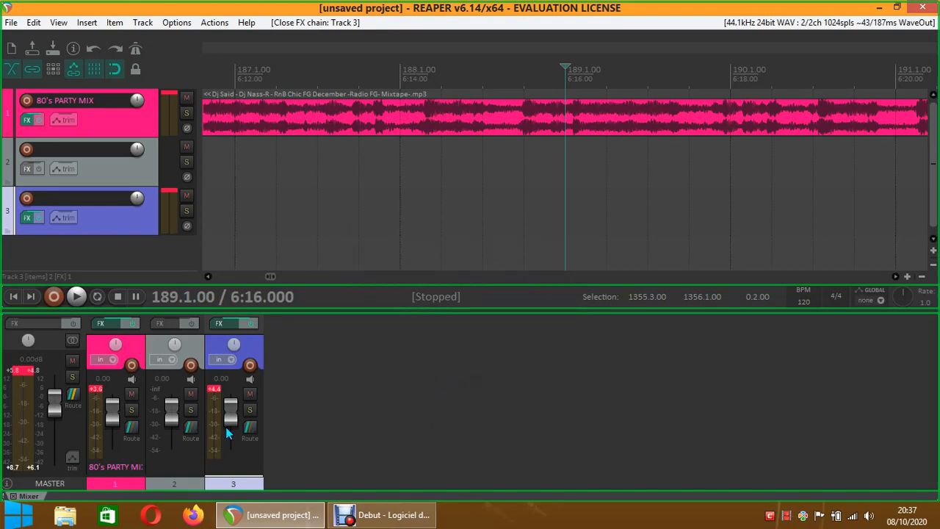
mouse_move(232, 416)
click(126, 173)
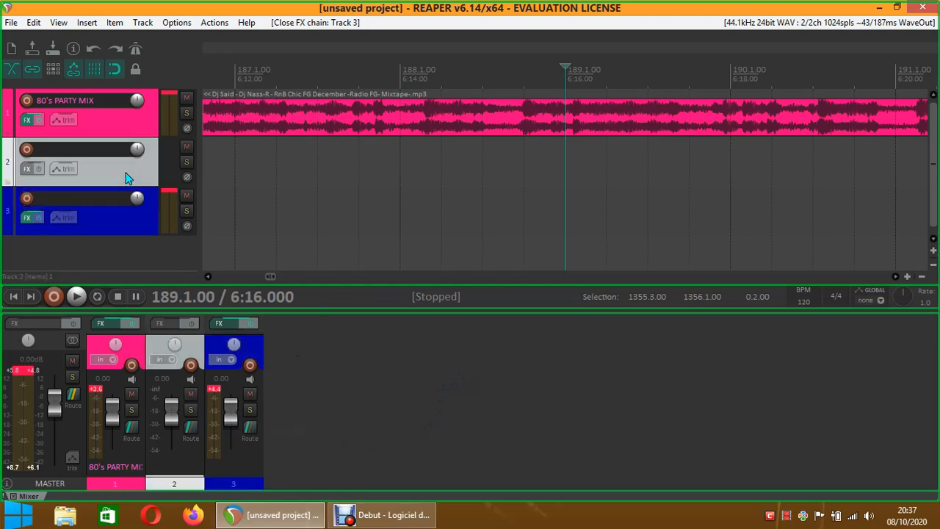
click(113, 115)
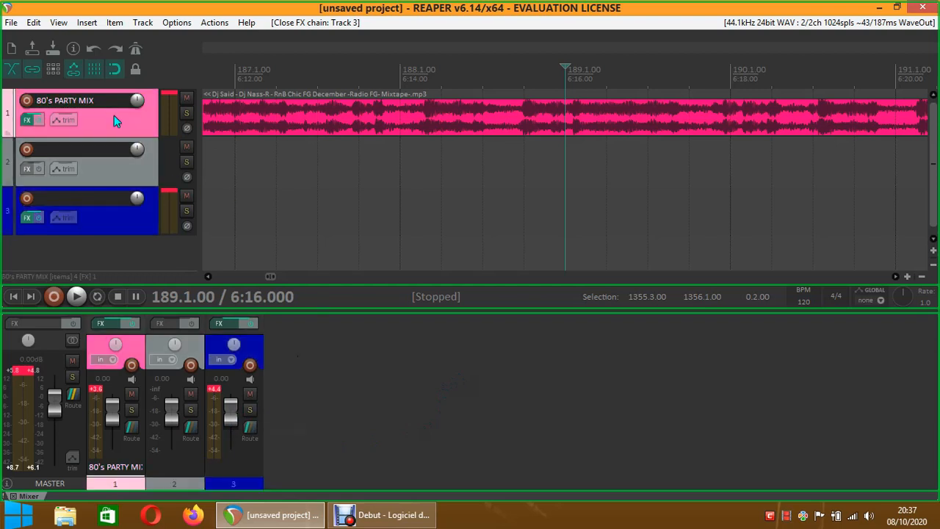
click(136, 170)
click(121, 213)
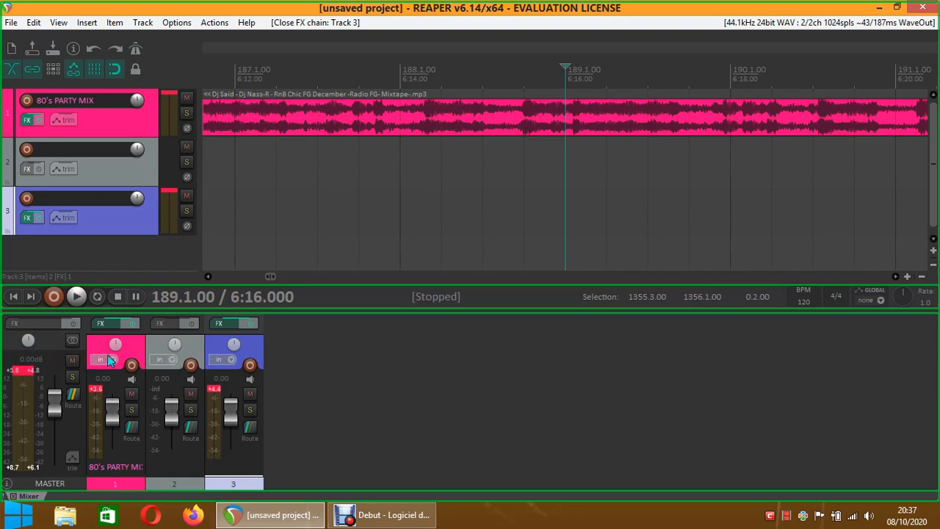
click(155, 343)
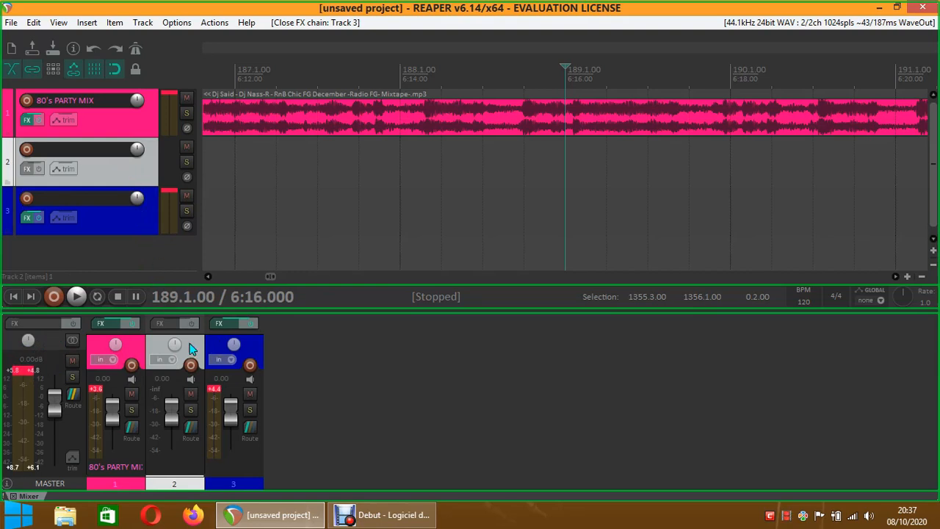
click(135, 348)
click(215, 345)
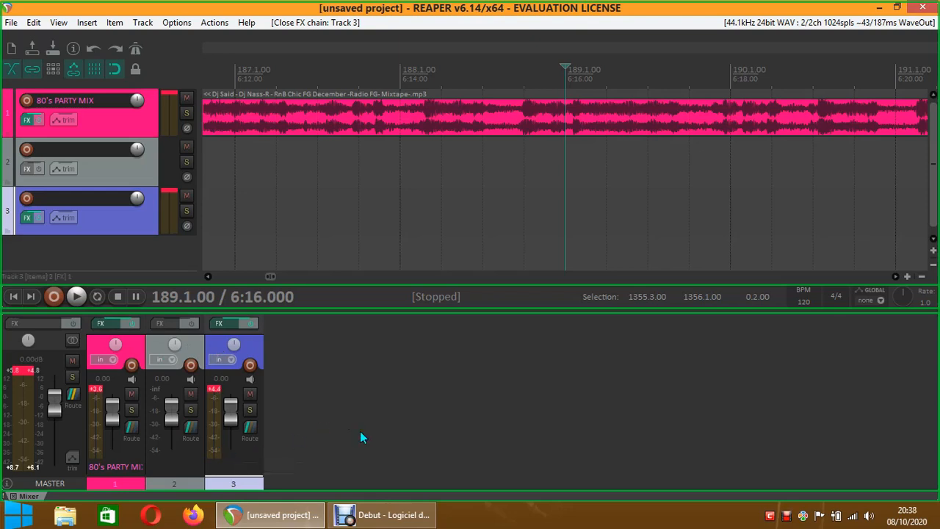
mouse_move(498, 310)
mouse_down()
mouse_move(499, 174)
mouse_move(505, 323)
mouse_up()
- Switch to Debut, stop the screen recording and dismiss the notification about the finished recording
click(426, 439)
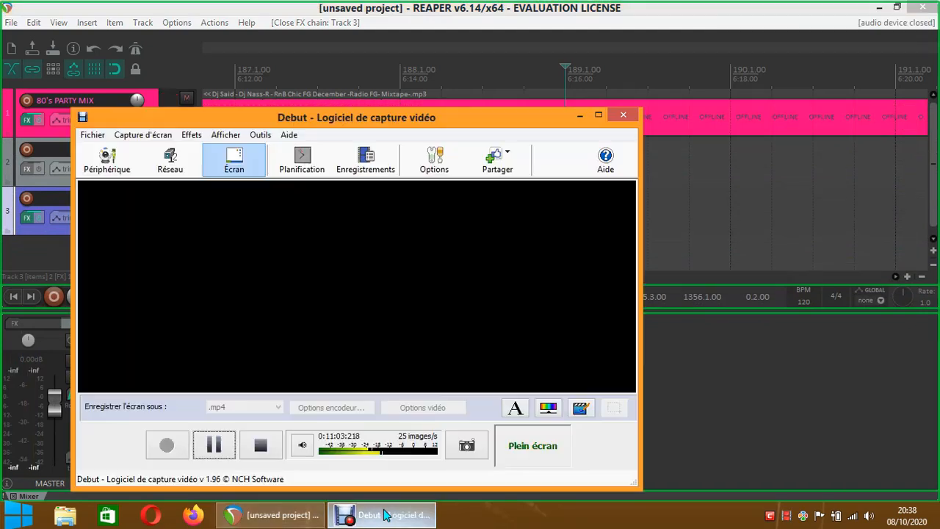
click(261, 444)
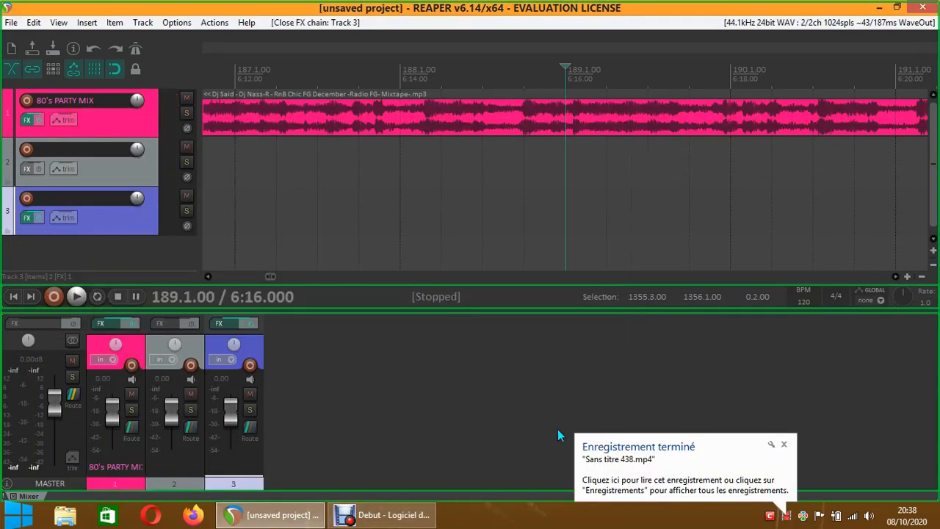
click(783, 444)
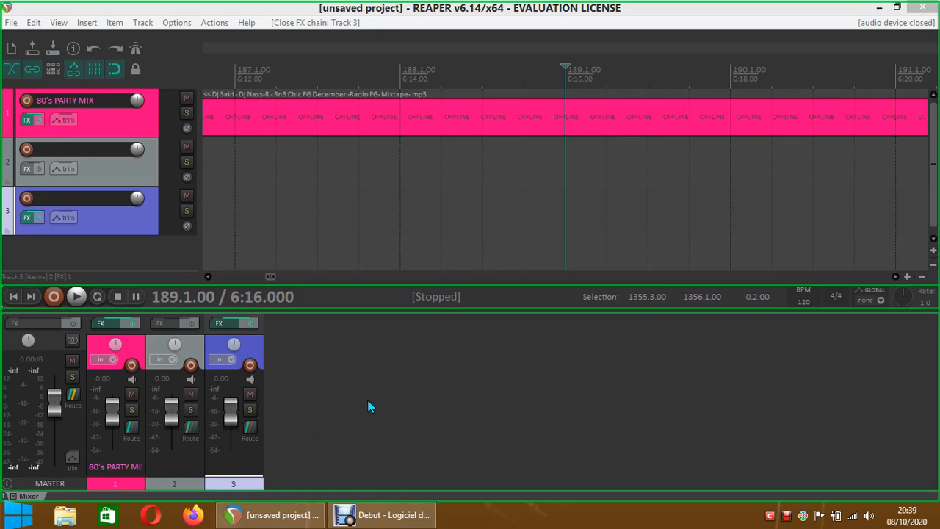
click(879, 7)
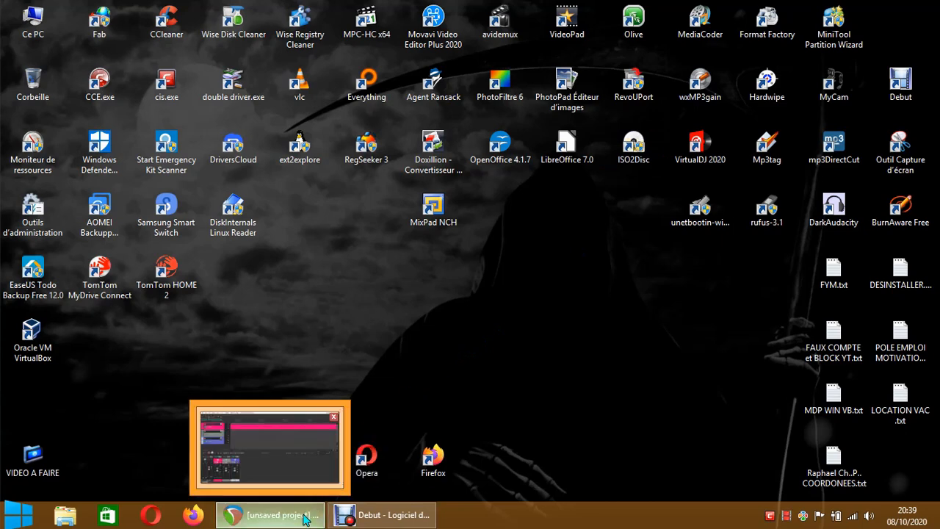
click(271, 514)
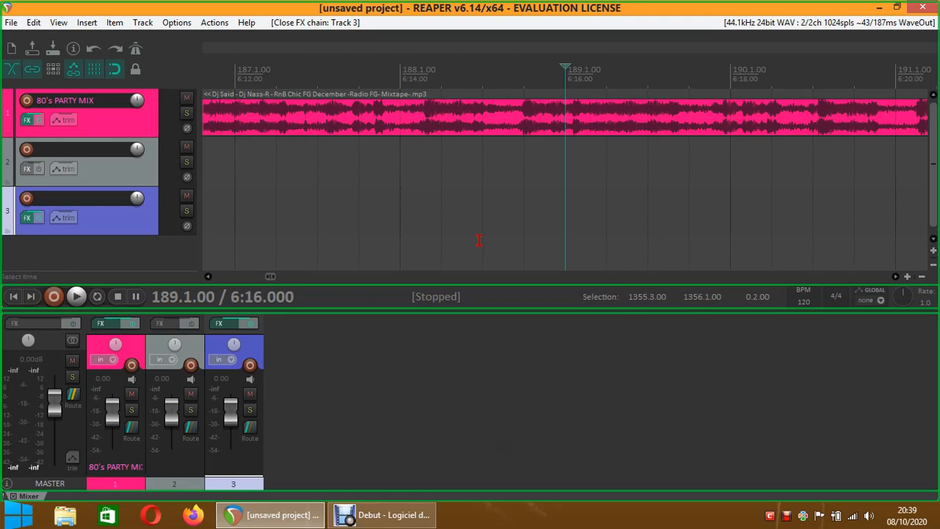
- Minimize REAPER, launch wxMP3gain from the desktop to check its normal volume setting, close it and return to the REAPER project
click(879, 9)
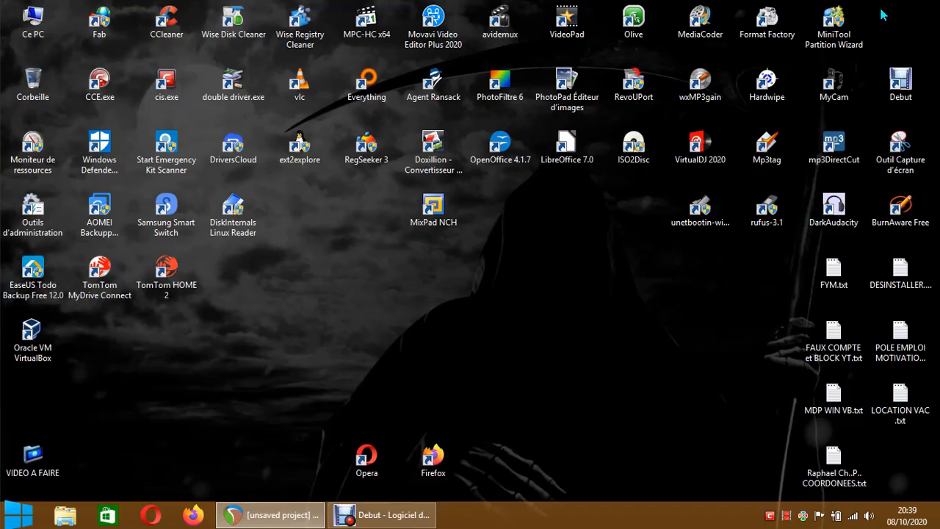
double_click(712, 97)
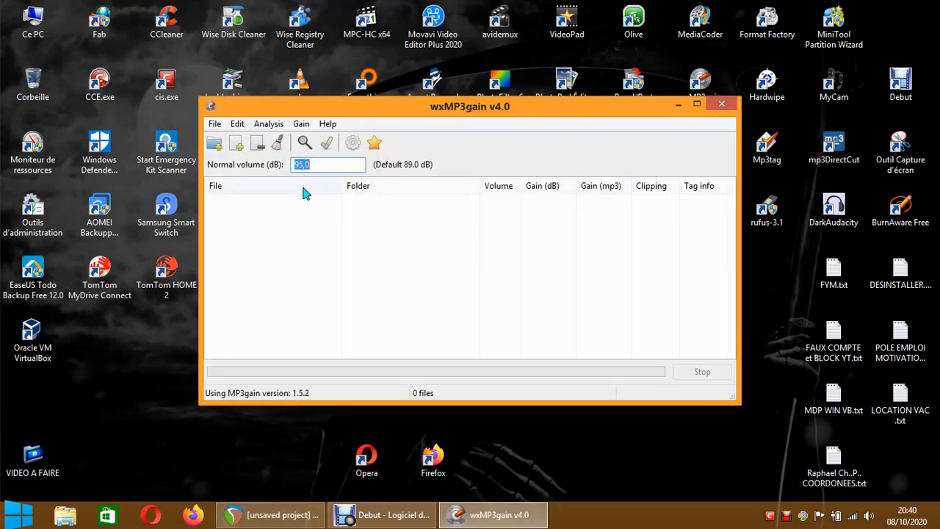
click(313, 164)
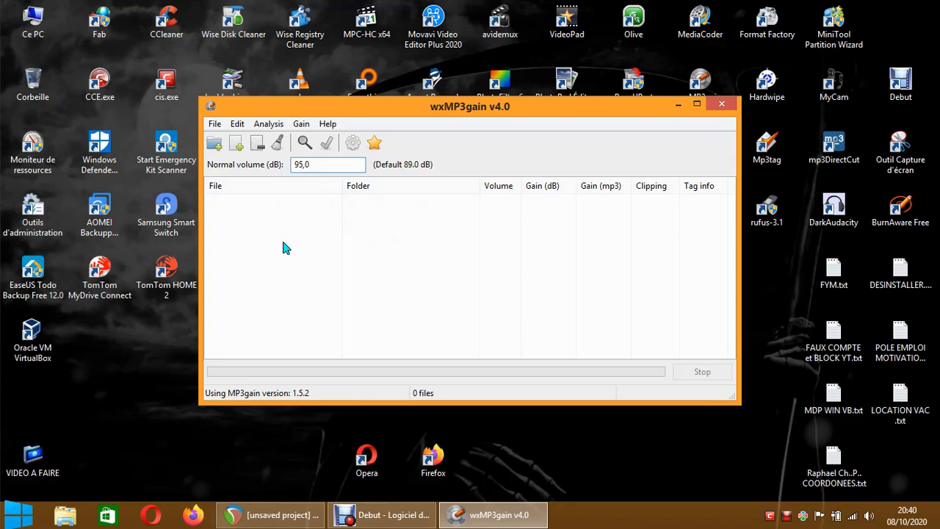
click(720, 107)
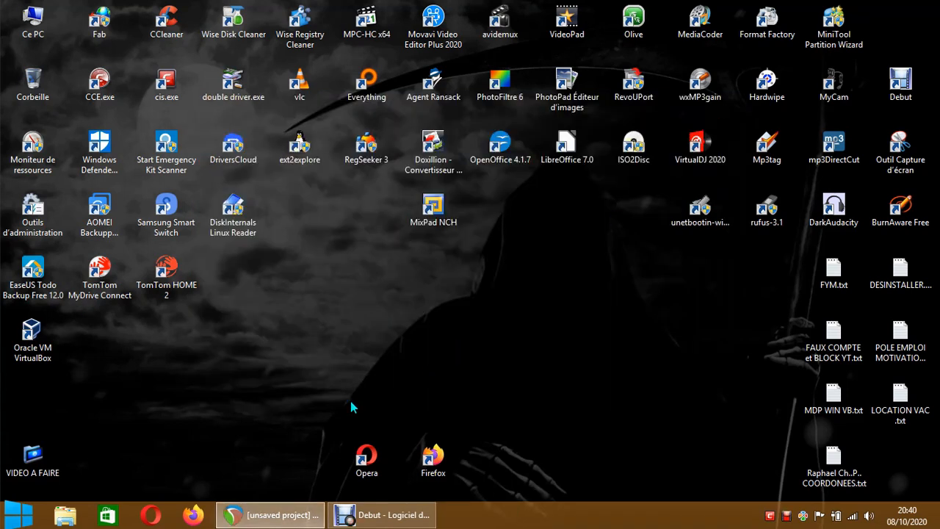
click(292, 516)
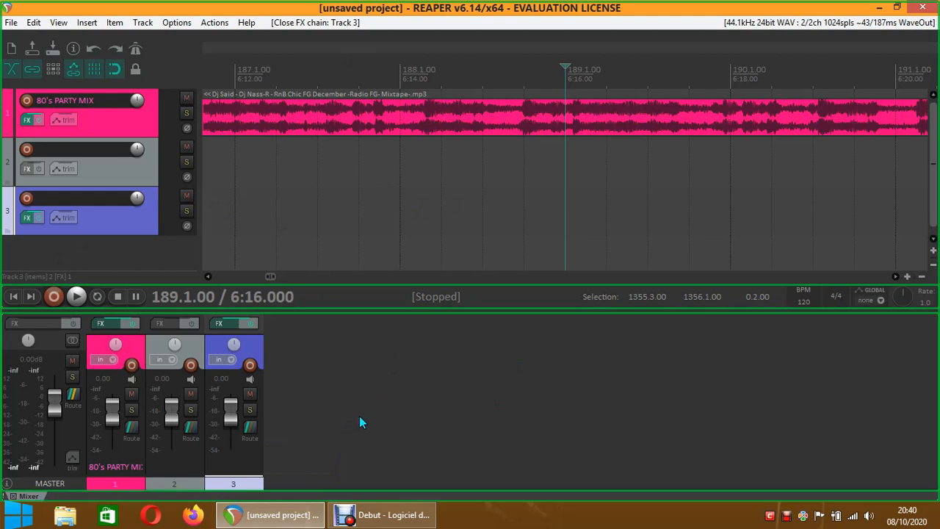
mouse_move(230, 415)
click(880, 8)
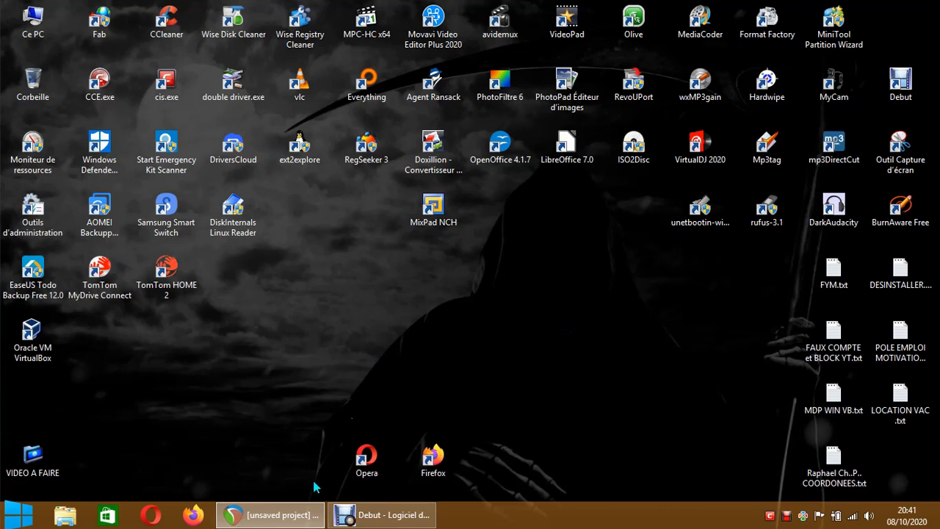
click(308, 514)
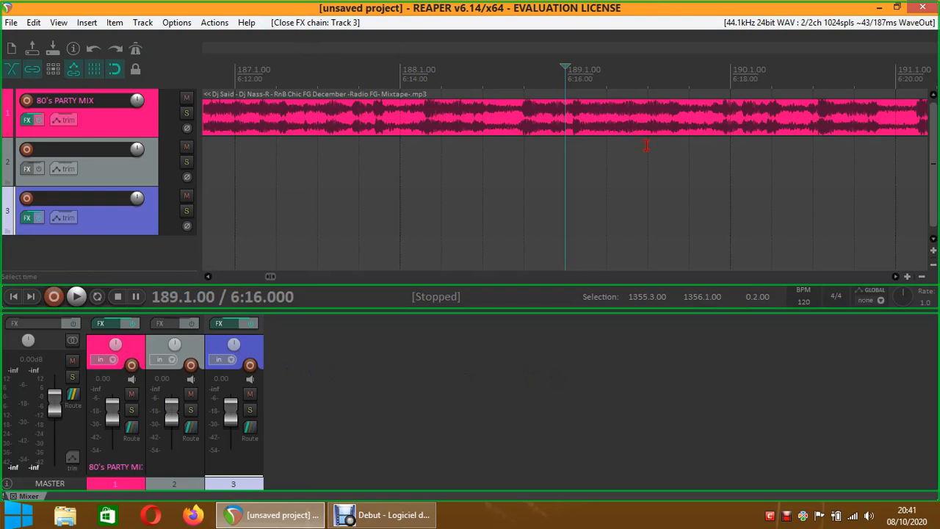
- Minimize REAPER, launch MixPad from the desktop to view its empty multitrack workspace, close it and return to REAPER
click(878, 9)
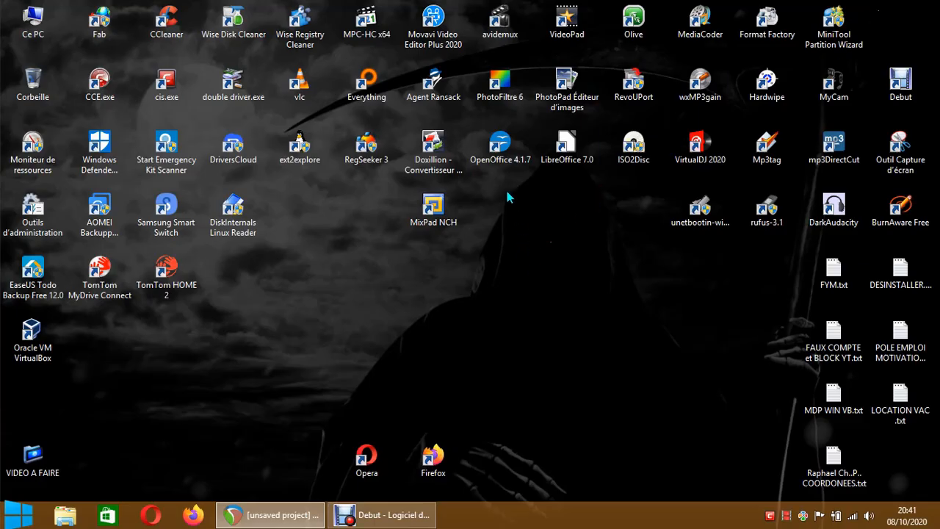
double_click(434, 213)
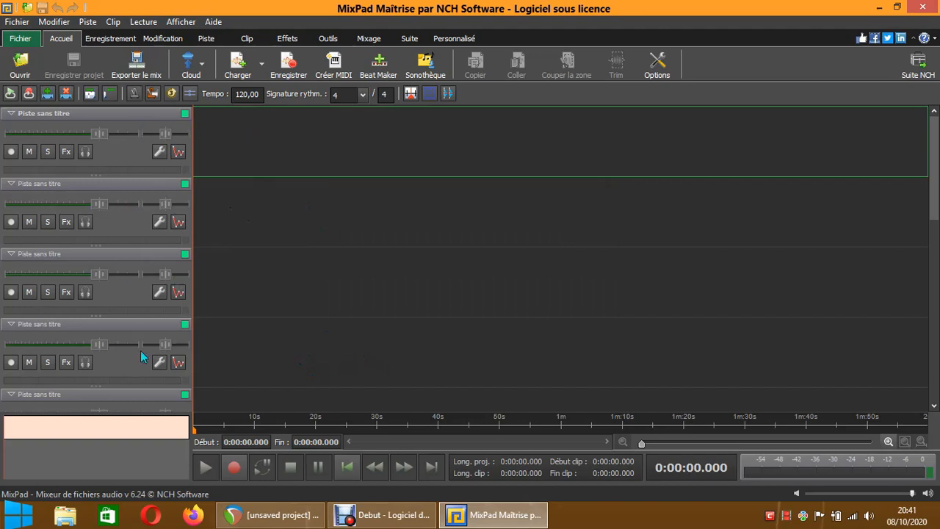
click(922, 8)
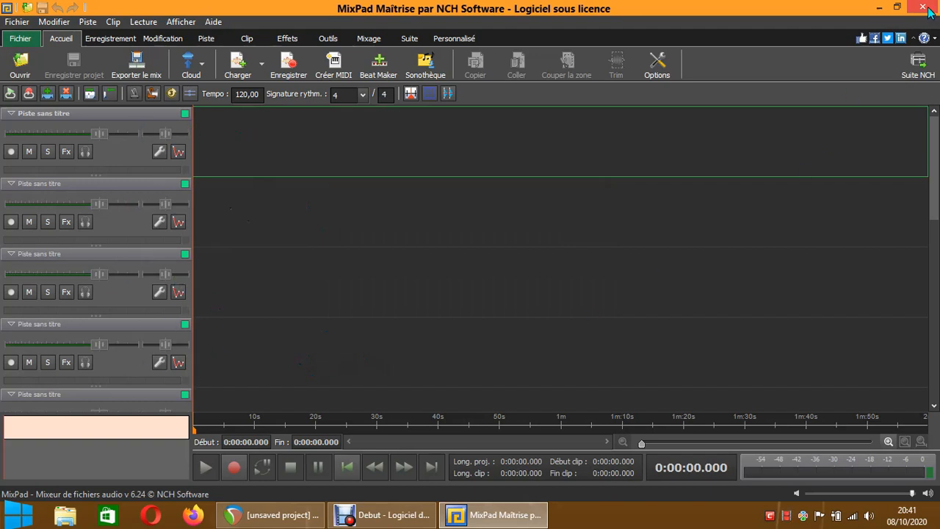
click(270, 515)
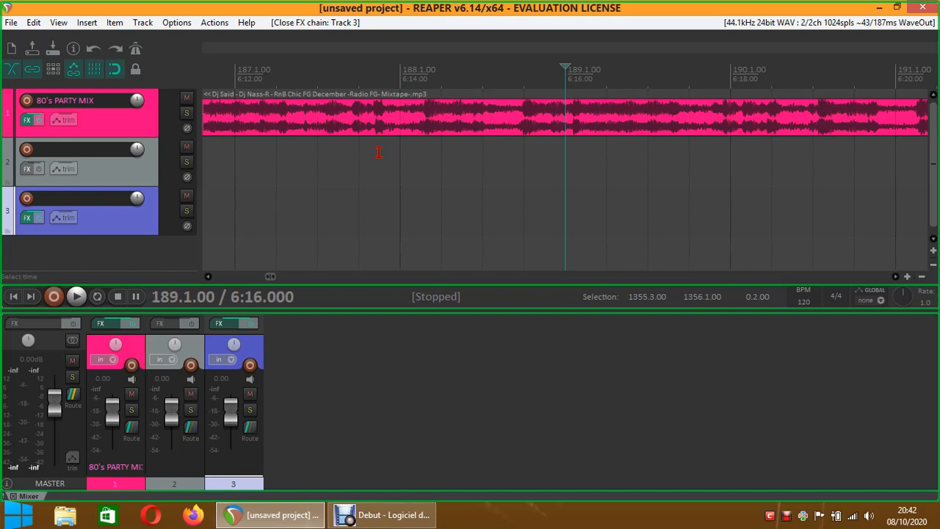
- Open YouTube in Firefox, reload it without signing in and dismiss the consent prompt
click(192, 515)
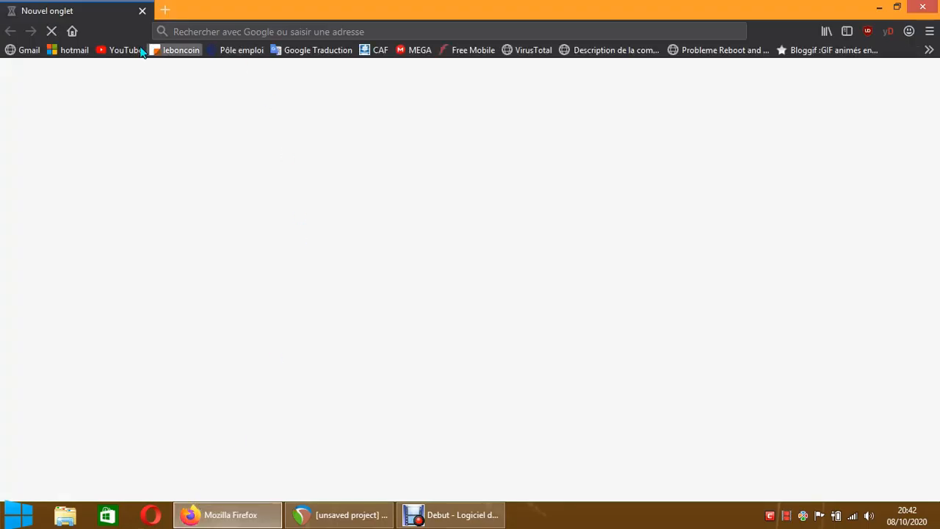
click(121, 53)
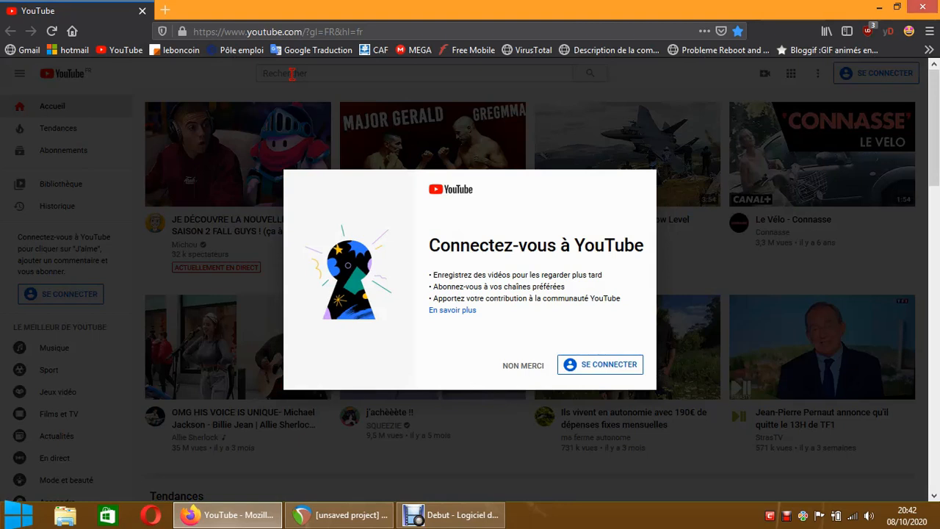
click(595, 365)
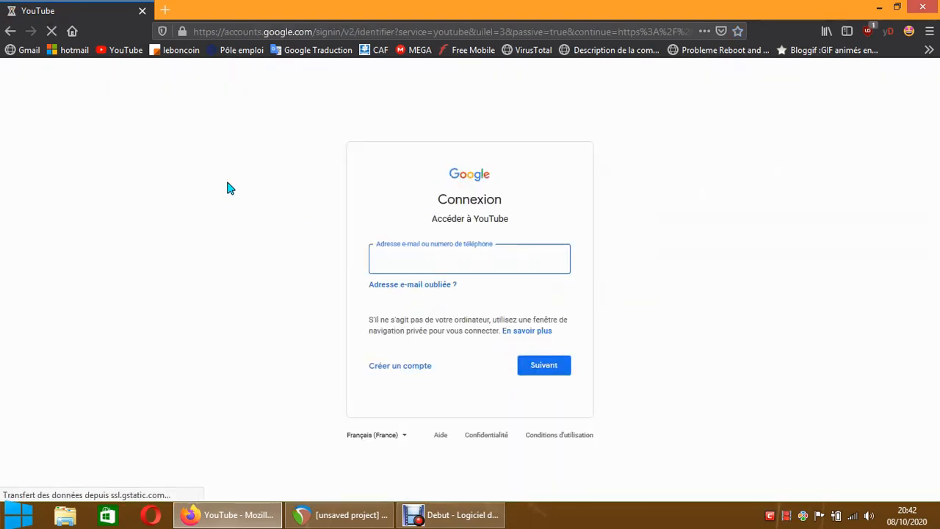
click(122, 51)
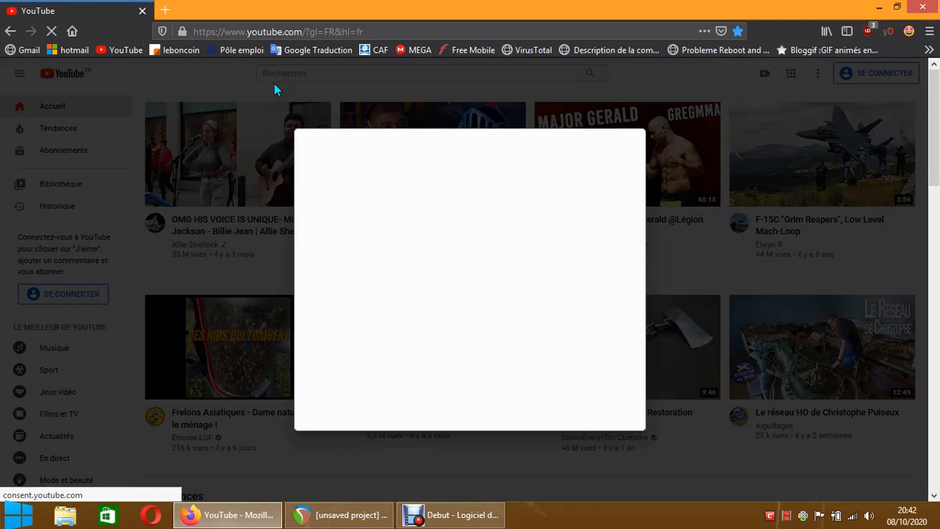
click(611, 415)
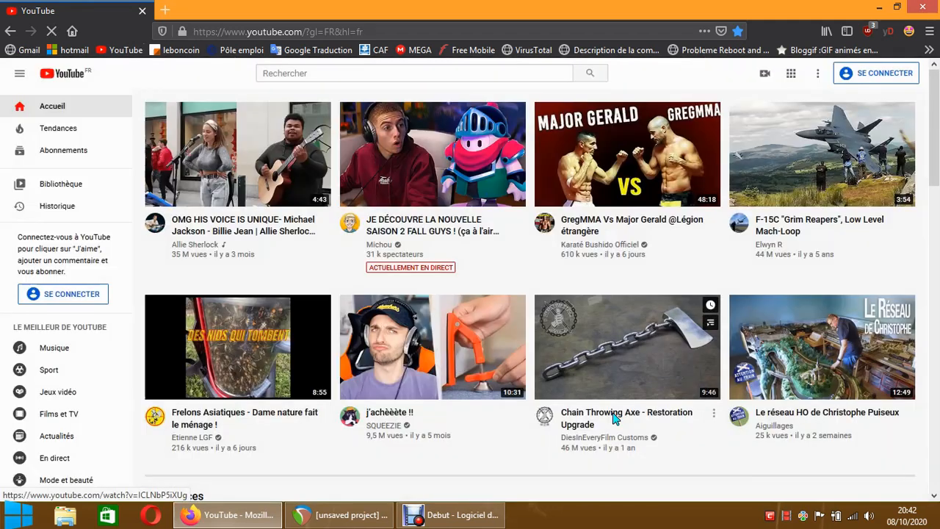
- Search YouTube for "dj rush", look over the results and close the browser
click(265, 73)
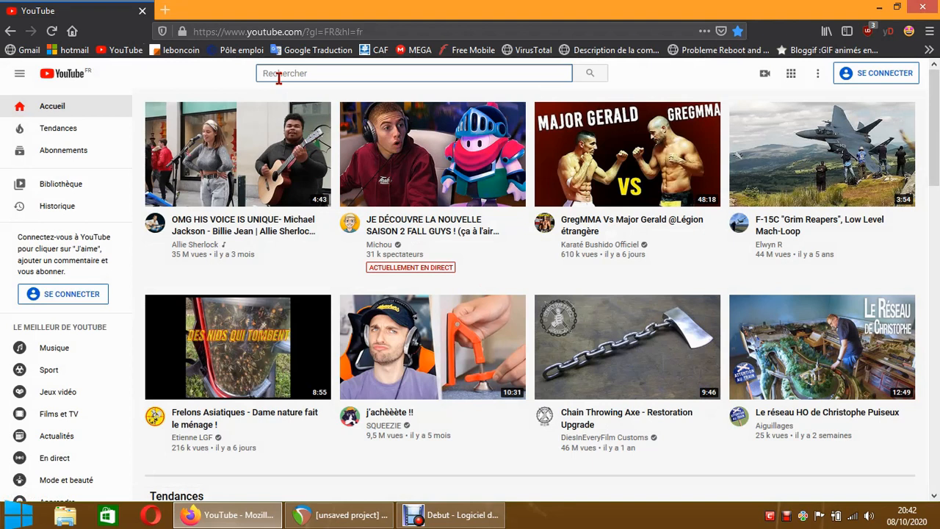
text(dj r)
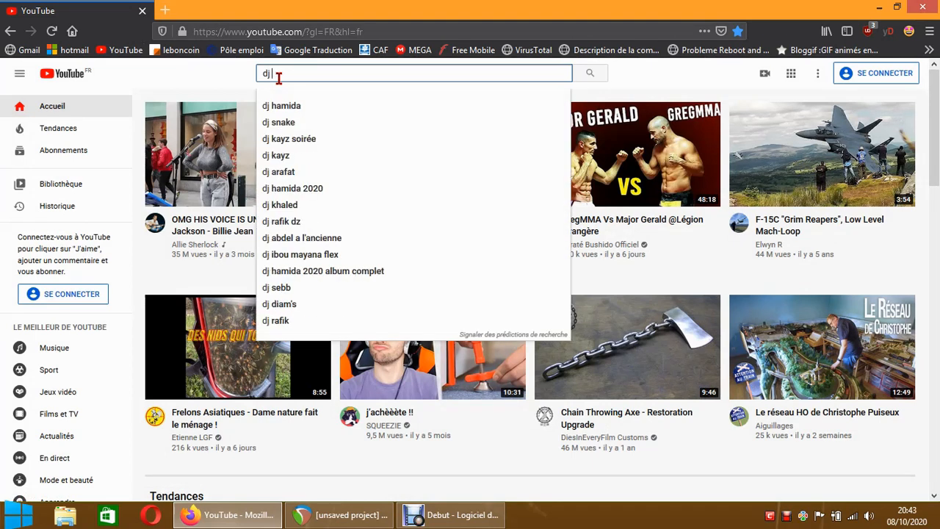
text(ush)
key(Return)
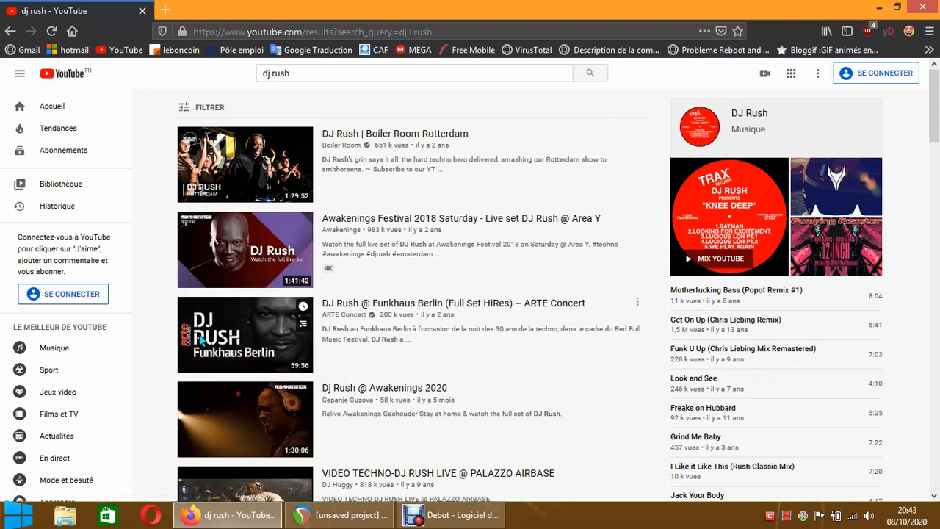
click(922, 8)
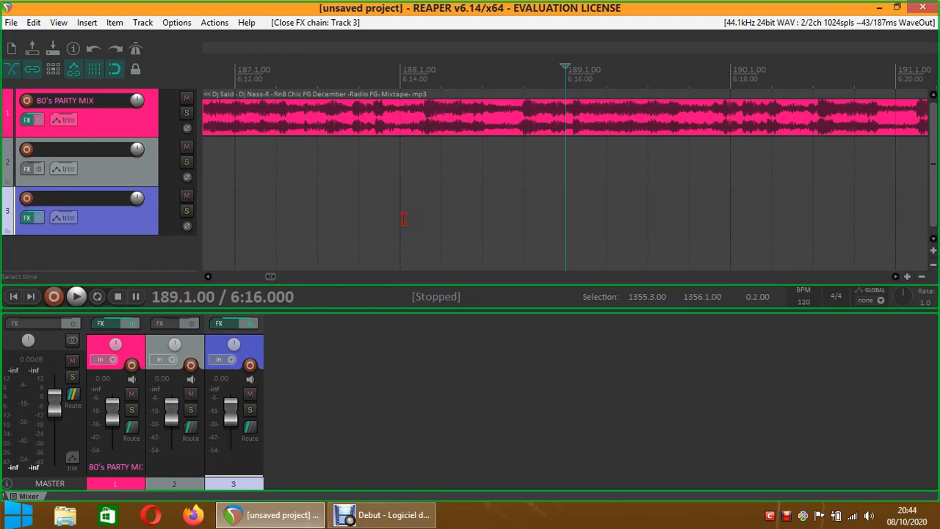
- Close REAPER without saving the unsaved project
click(921, 8)
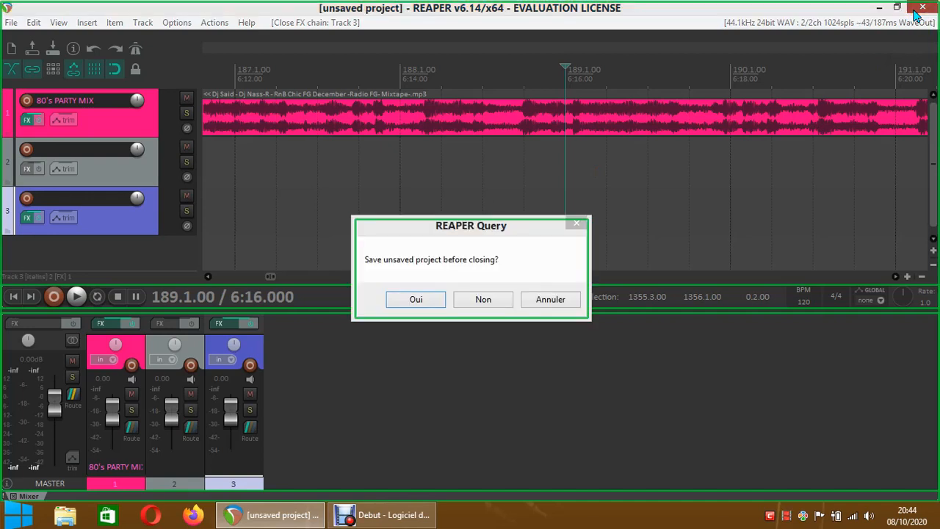
click(488, 302)
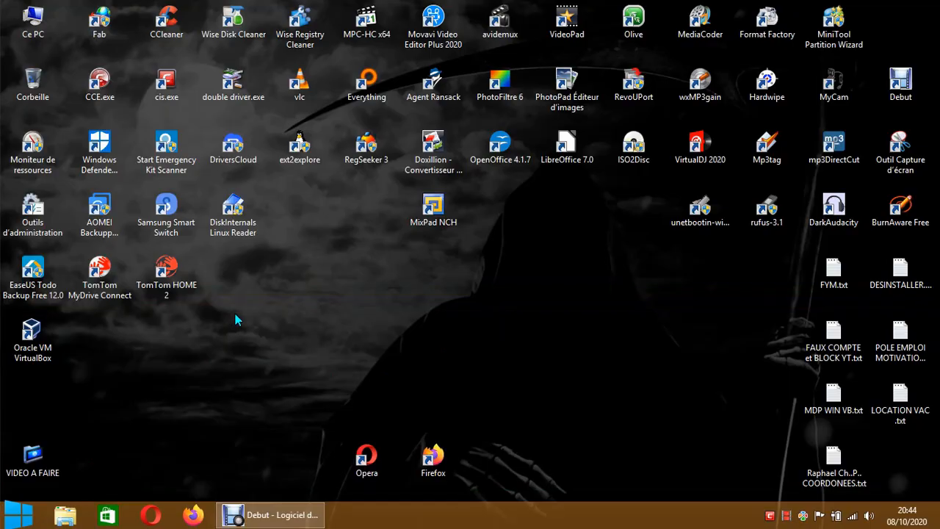
- Open the Téléchargements folder in File Explorer, locate the REAPER installers and select reaper0999-install.exe
key(super+e)
click(283, 142)
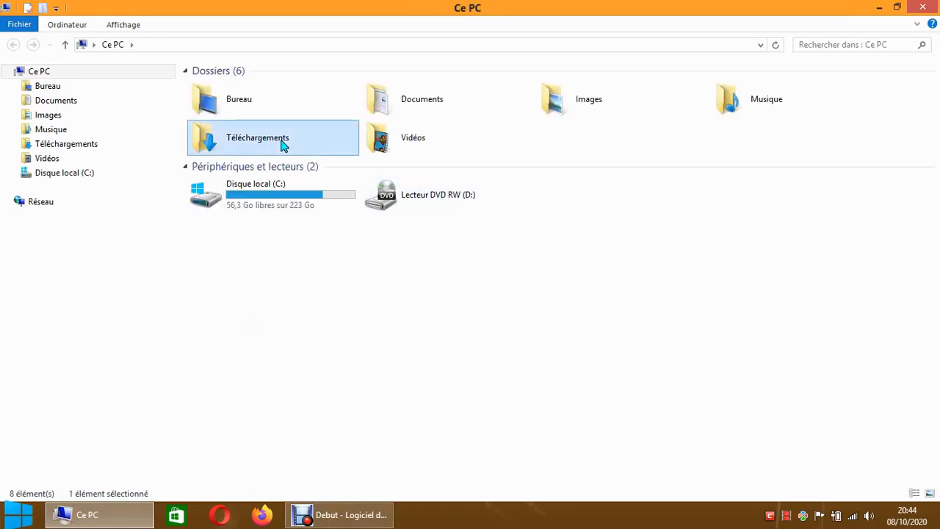
double_click(283, 145)
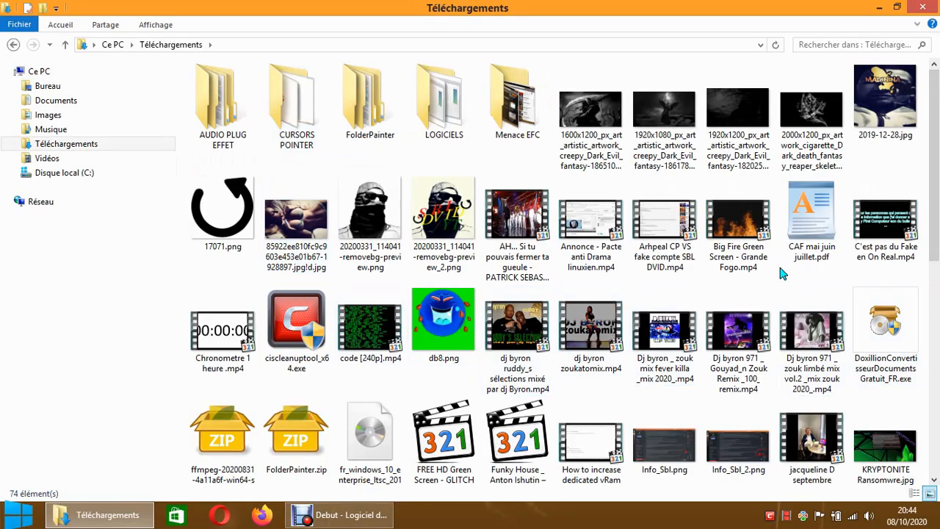
scroll(682, 308, down, 5)
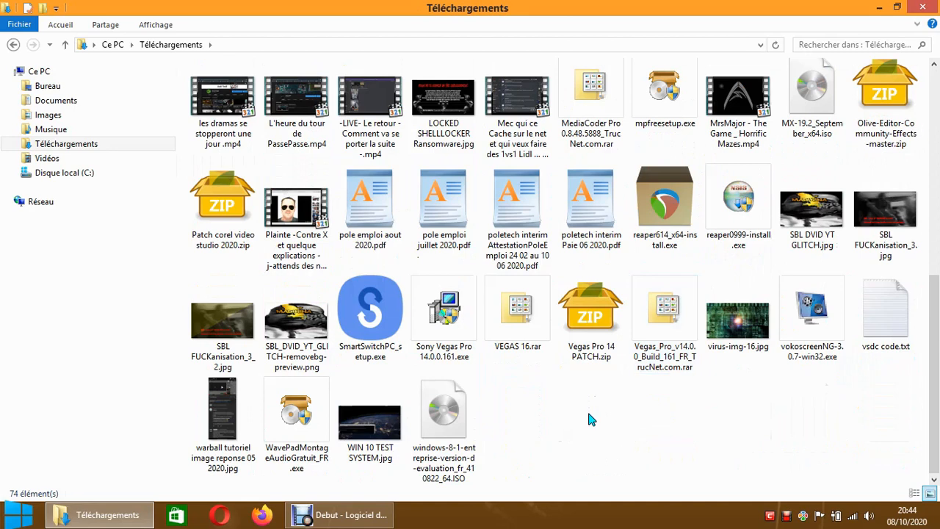
scroll(591, 419, up, 4)
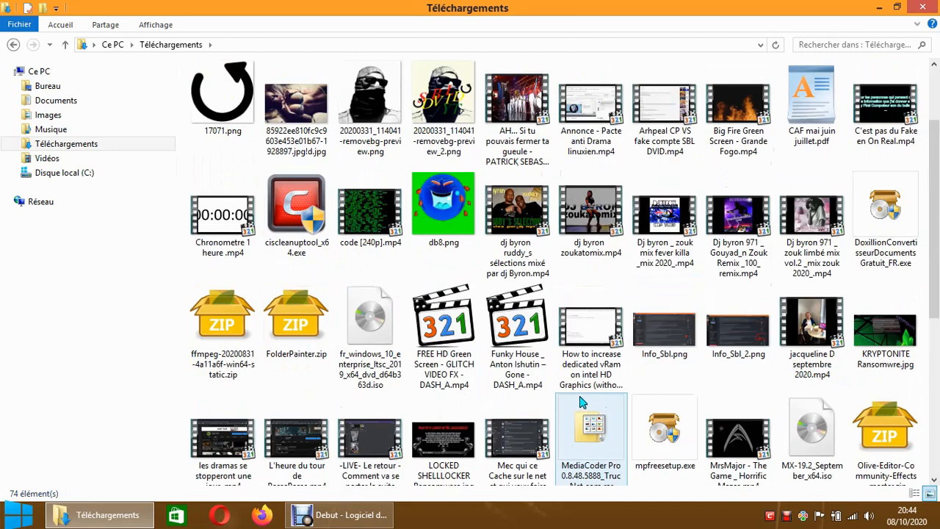
scroll(516, 364, down, 4)
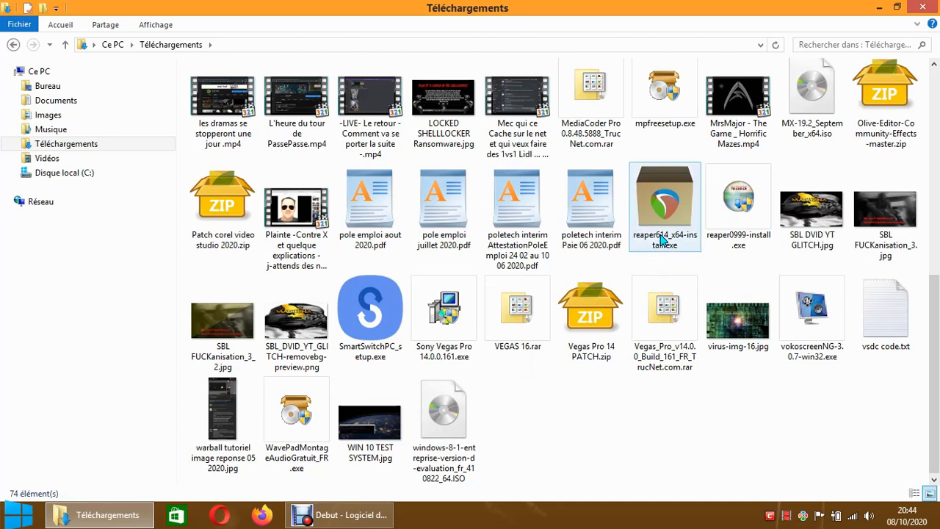
click(737, 228)
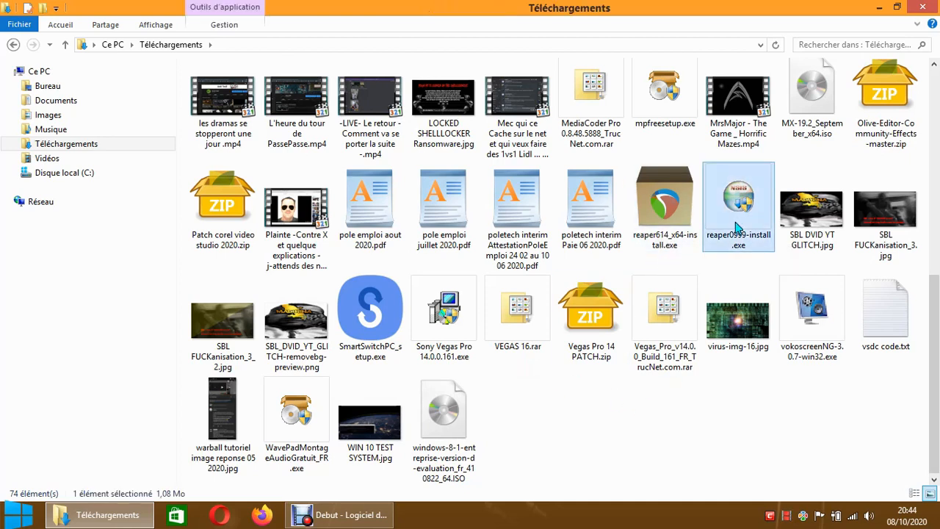
- Run reaper0999-install.exe in the COMODO container, accept the licence and install REAPER v0.999 with the default components and destination folder
right_click(737, 228)
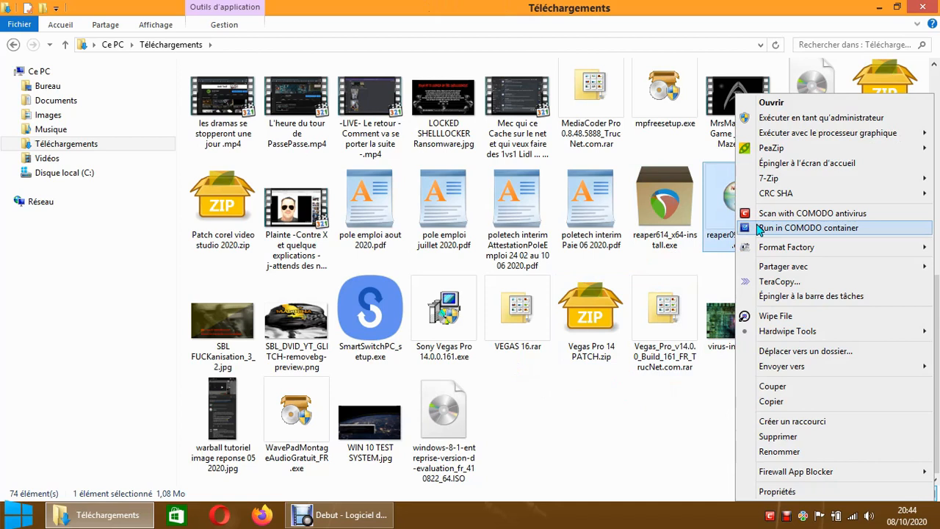
click(756, 225)
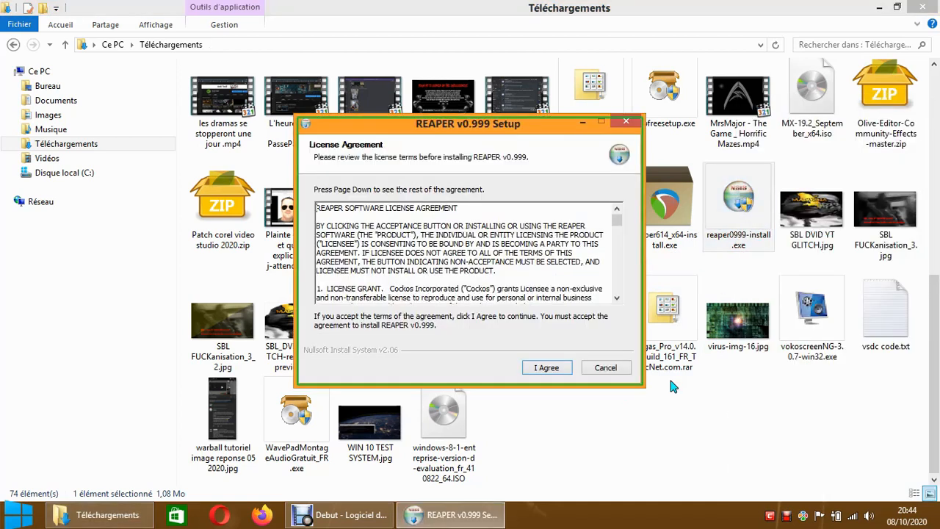
click(556, 371)
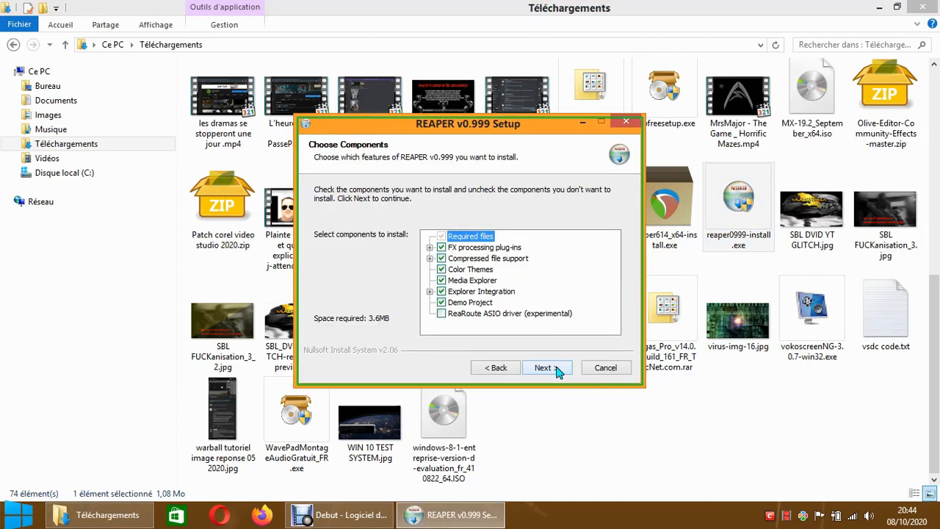
click(557, 369)
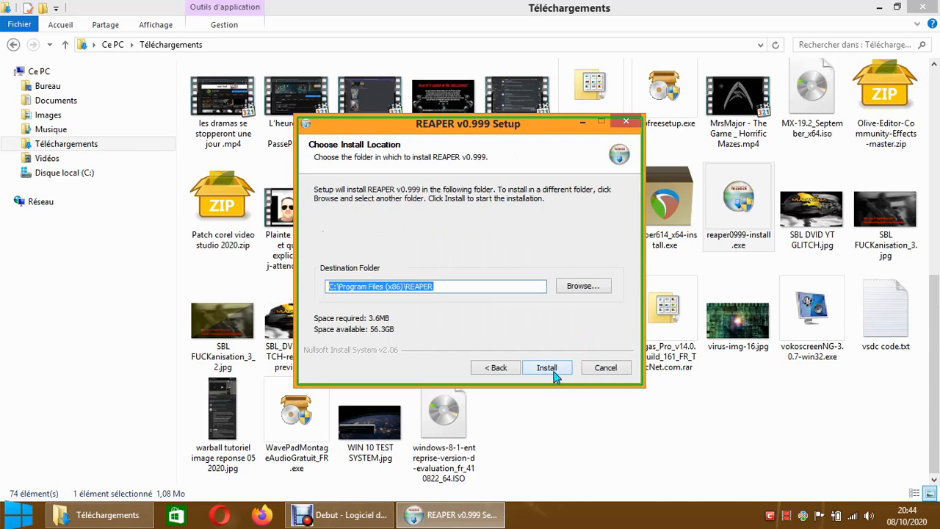
click(558, 371)
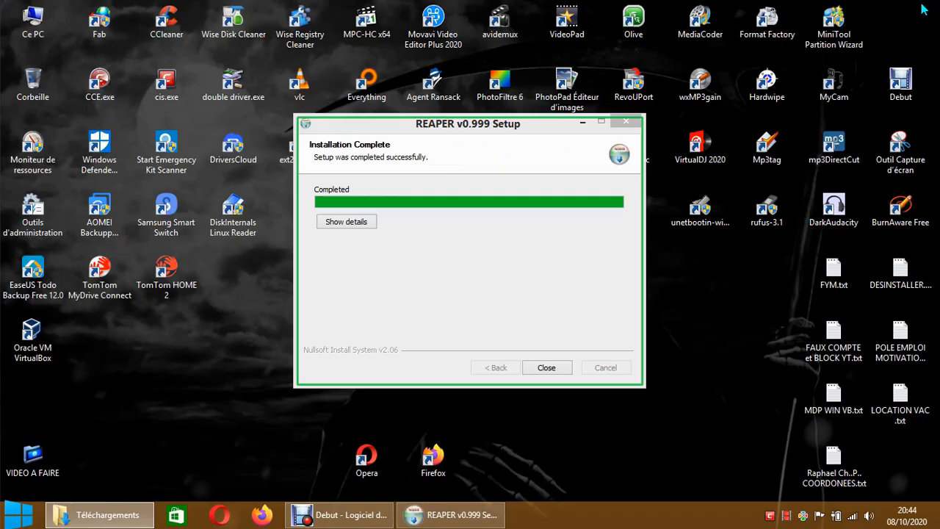
- Close the Téléchargements window, finish the REAPER v0.999 setup and launch the installed program
click(921, 7)
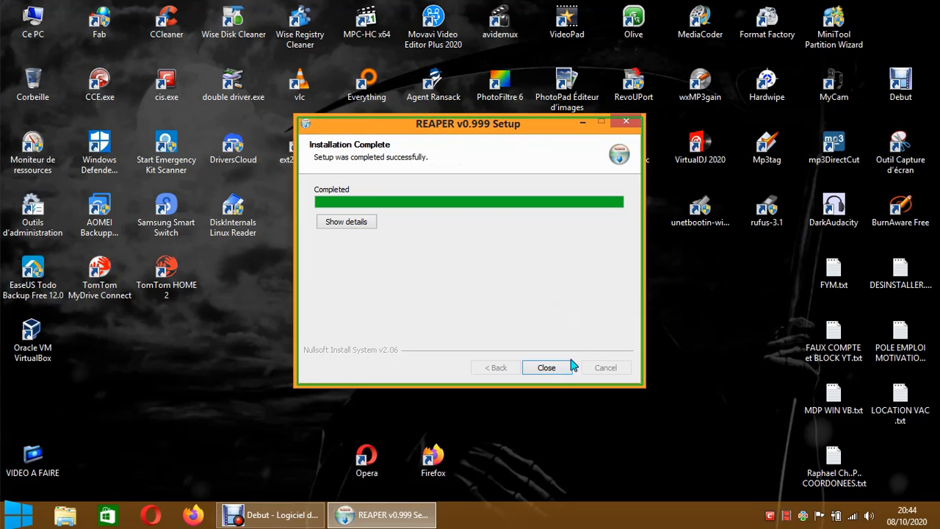
click(546, 367)
click(453, 305)
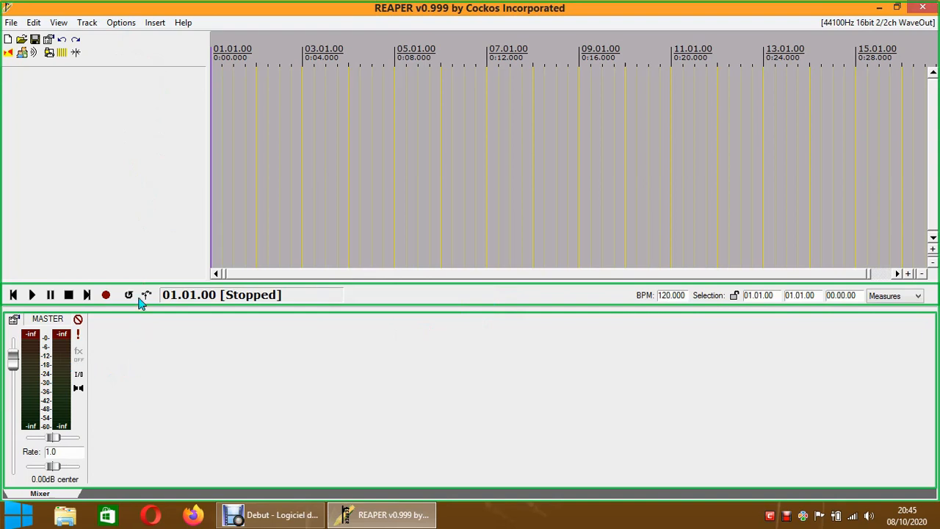
right_click(138, 349)
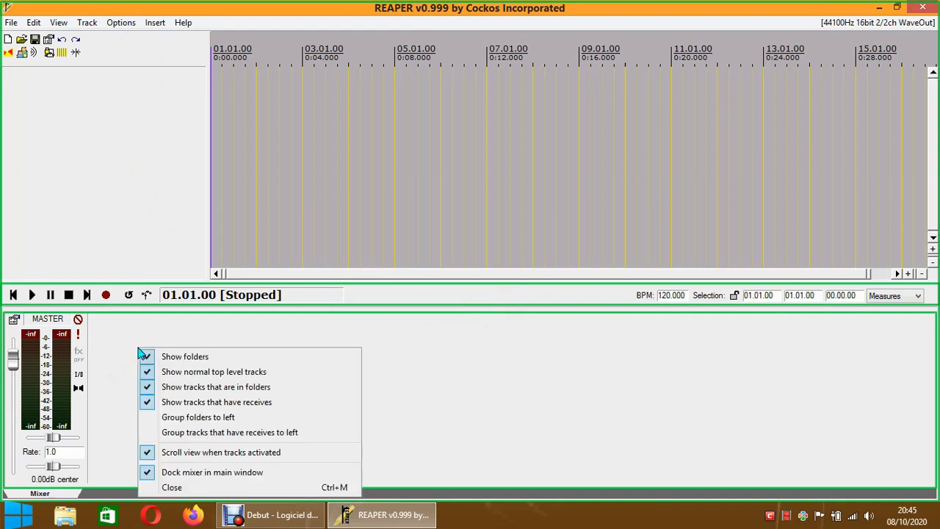
click(141, 197)
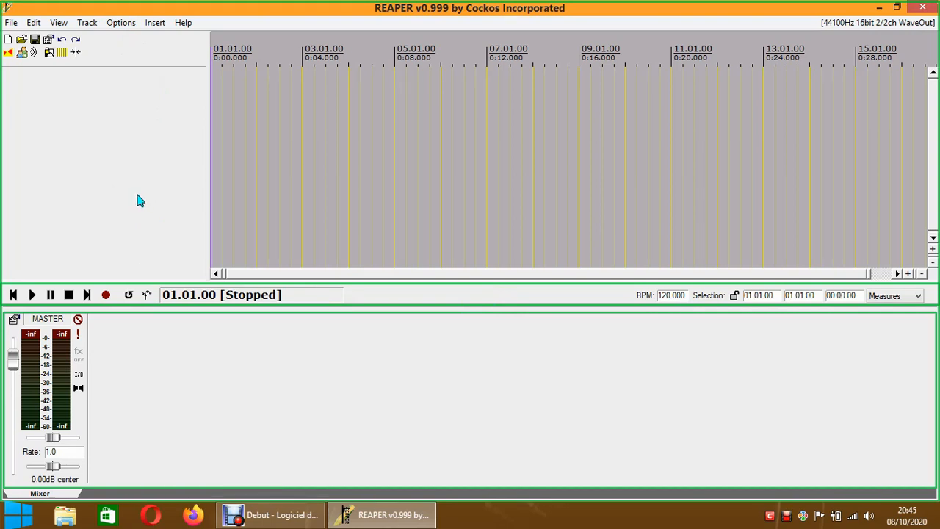
- Add three new empty tracks to the project
click(87, 23)
click(96, 36)
click(88, 23)
click(96, 36)
click(87, 23)
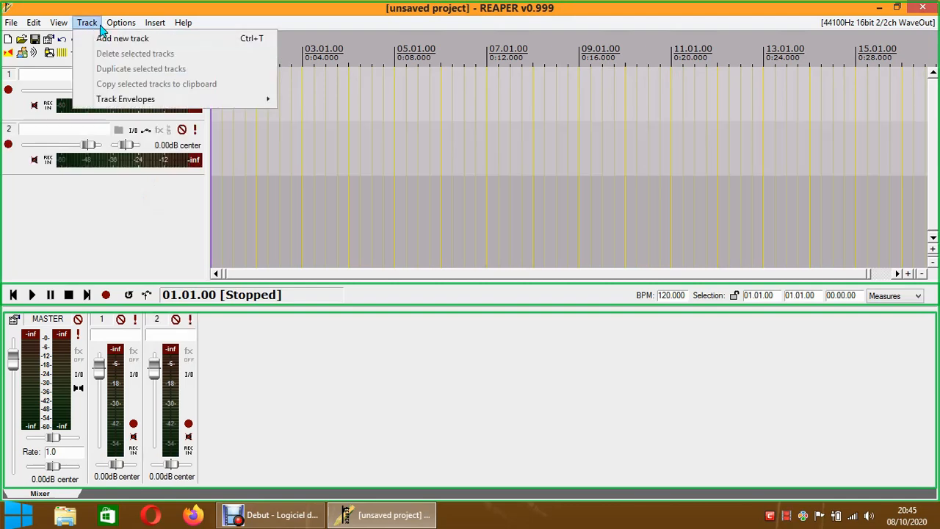
click(102, 41)
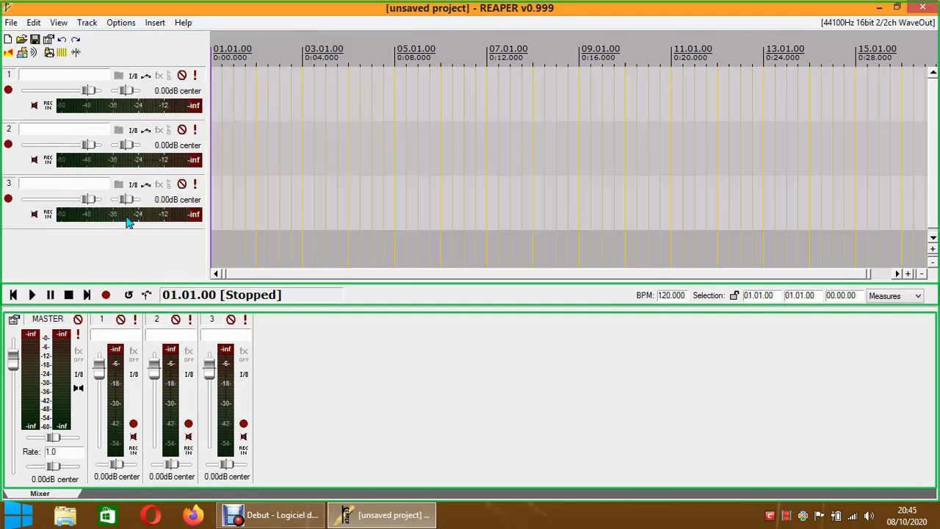
- Select the three tracks one after another, finishing on track 1
click(19, 100)
click(21, 157)
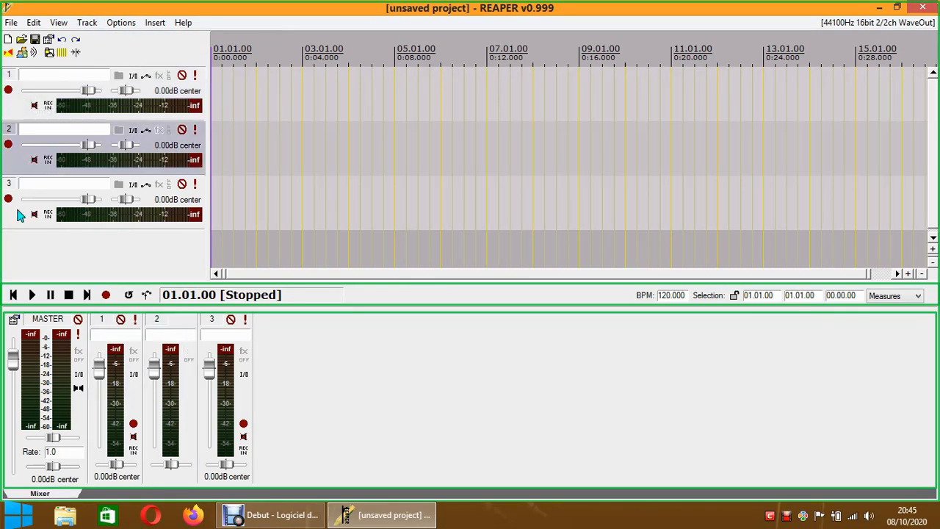
click(21, 216)
click(13, 112)
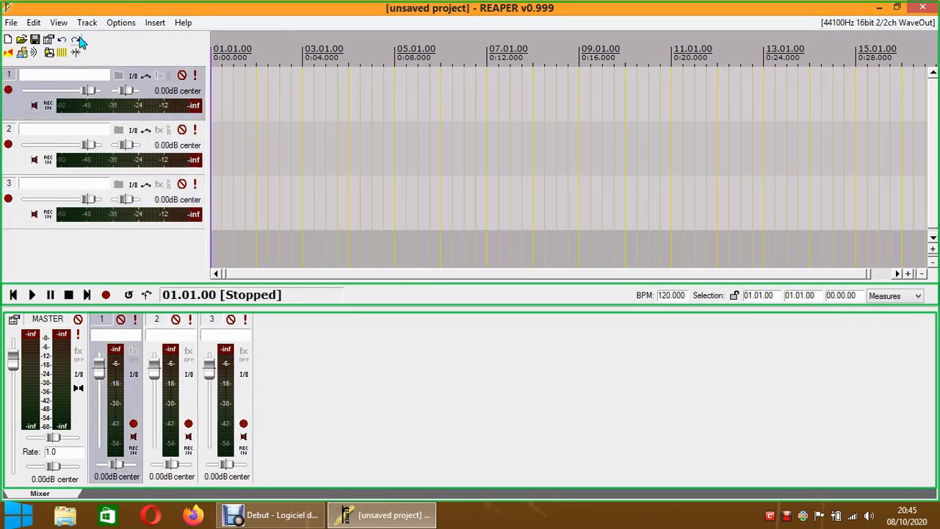
- Look through the option, edit and insert commands, view the media file import dialog and leave it without importing
click(117, 23)
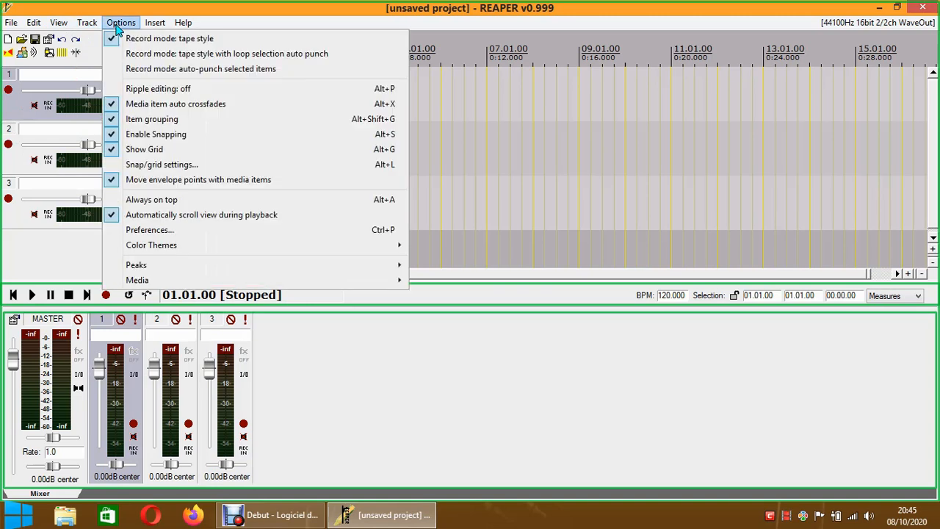
mouse_move(87, 28)
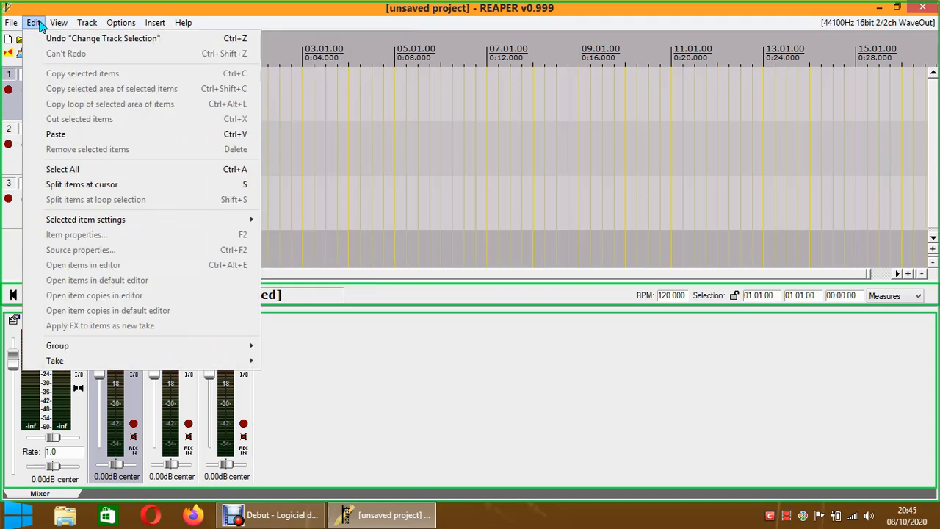
mouse_move(153, 26)
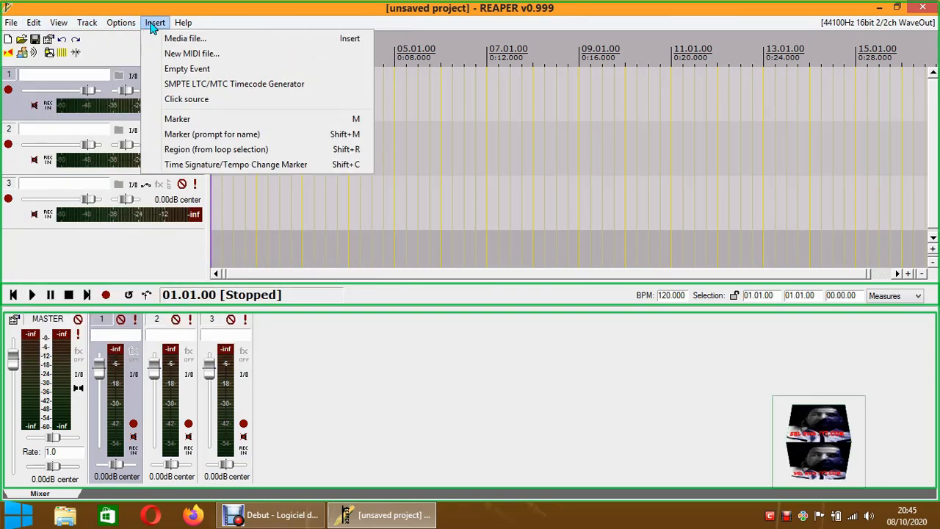
click(168, 39)
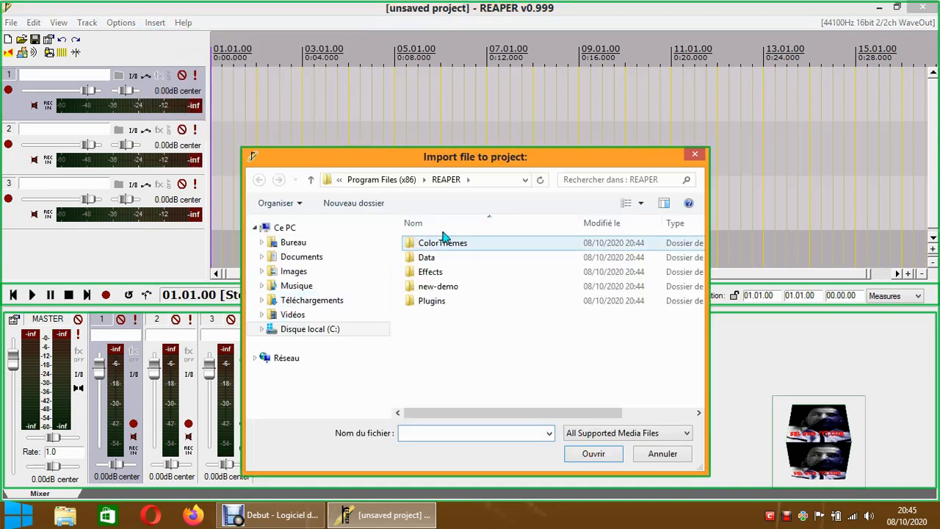
click(693, 155)
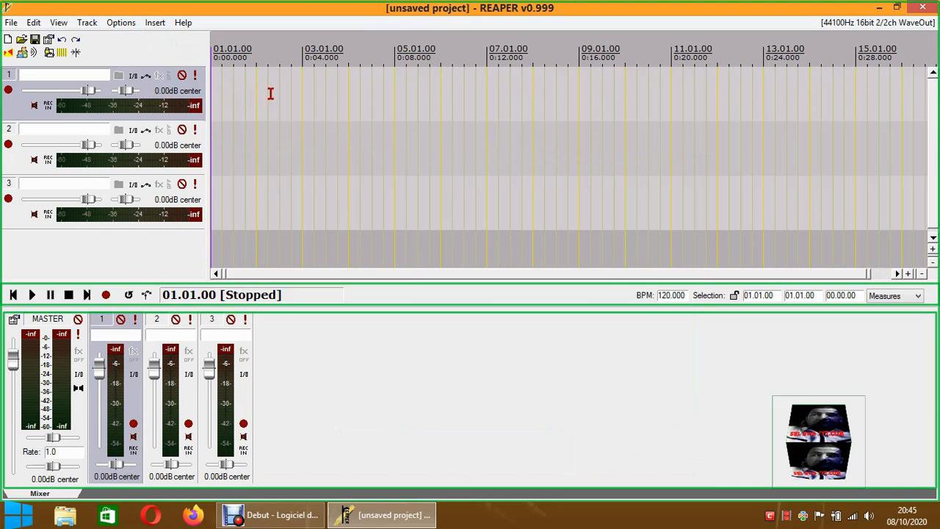
- Select the tracks repeatedly in turn to show how the selection follows in the mixer
click(18, 154)
click(20, 211)
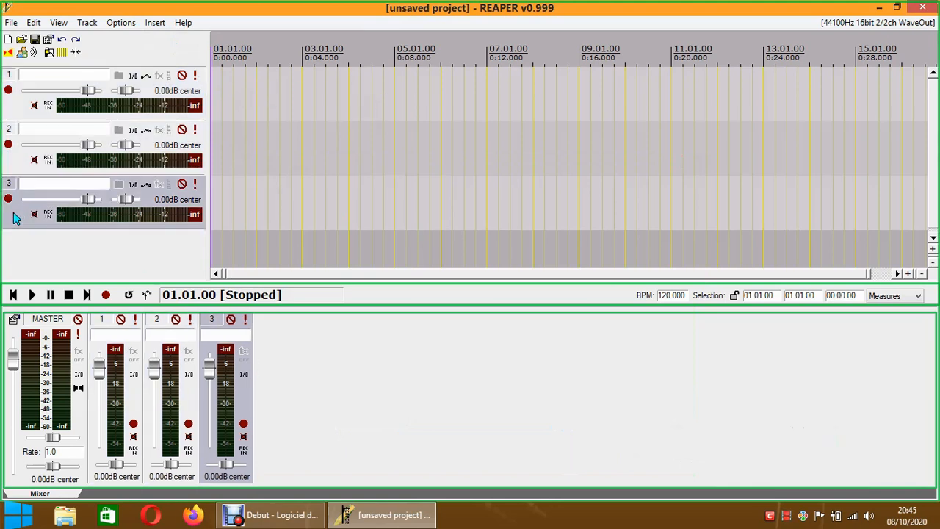
click(21, 166)
click(15, 117)
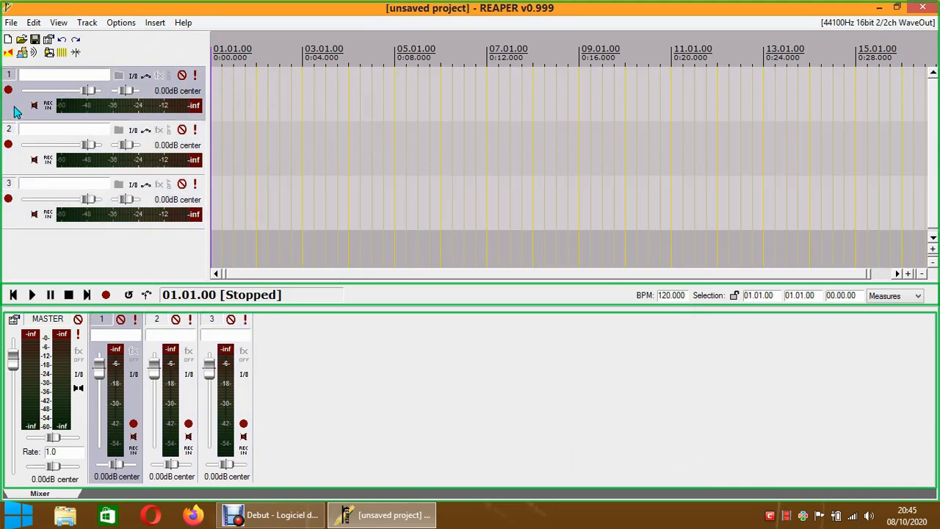
click(11, 154)
click(18, 217)
click(28, 118)
- Arm track 2 for recording and disarm it again
click(8, 144)
click(8, 144)
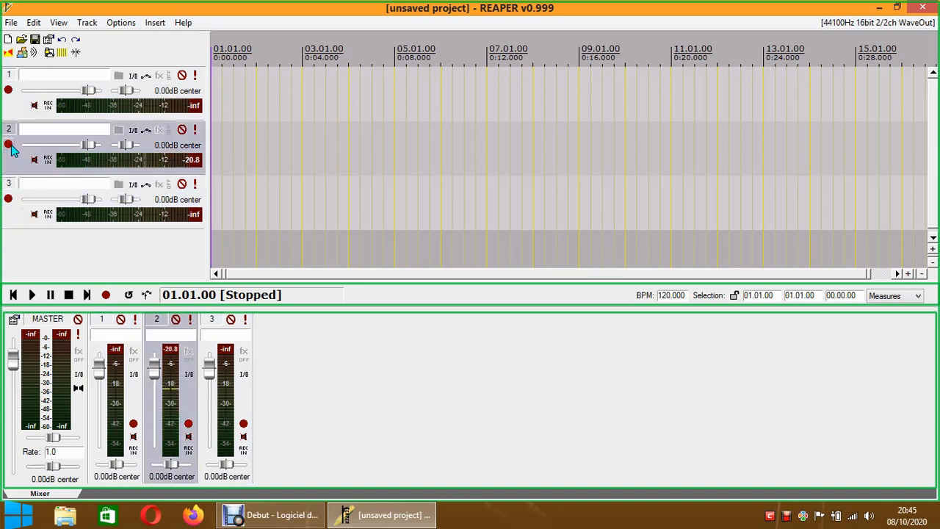